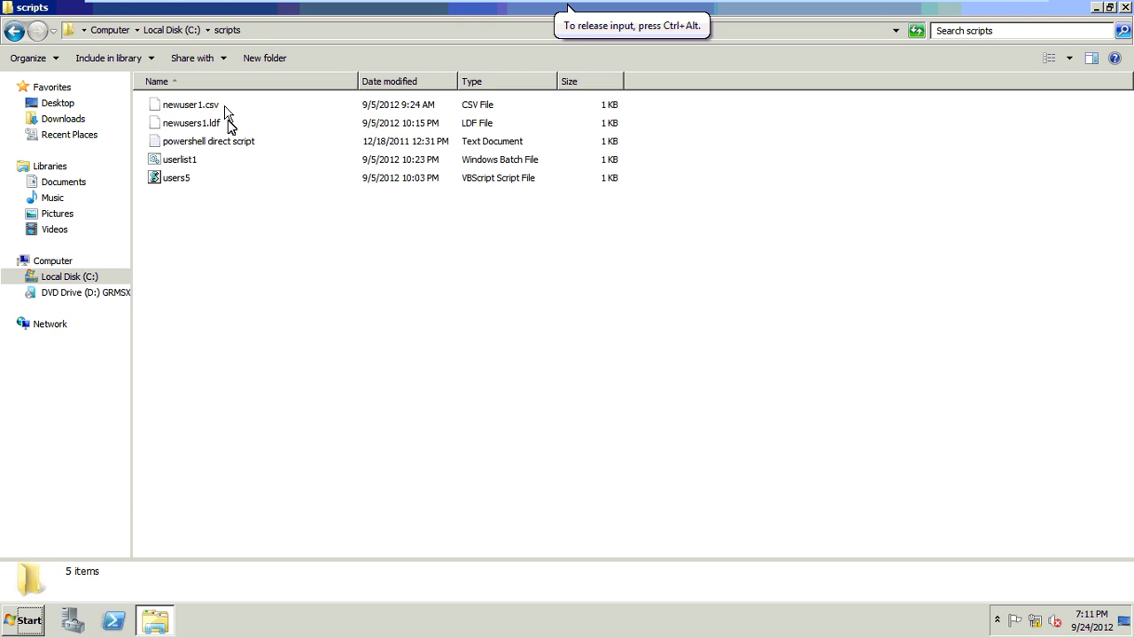
- Open newuser1.csv from C:\scripts in Notepad with the context-menu Edit command
click(228, 114)
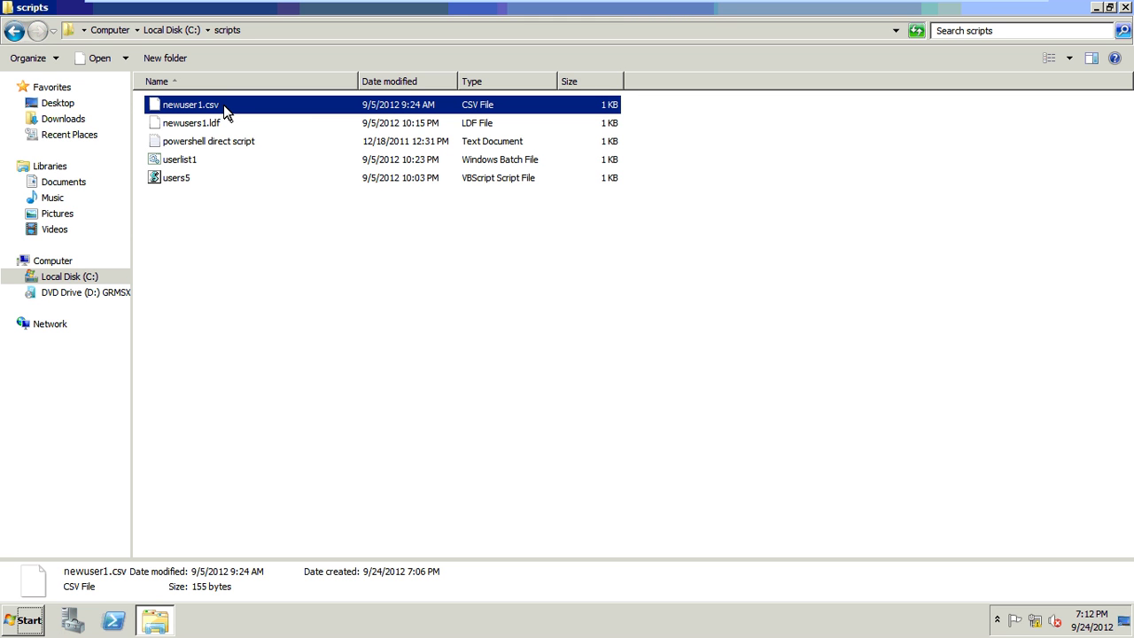
right_click(223, 104)
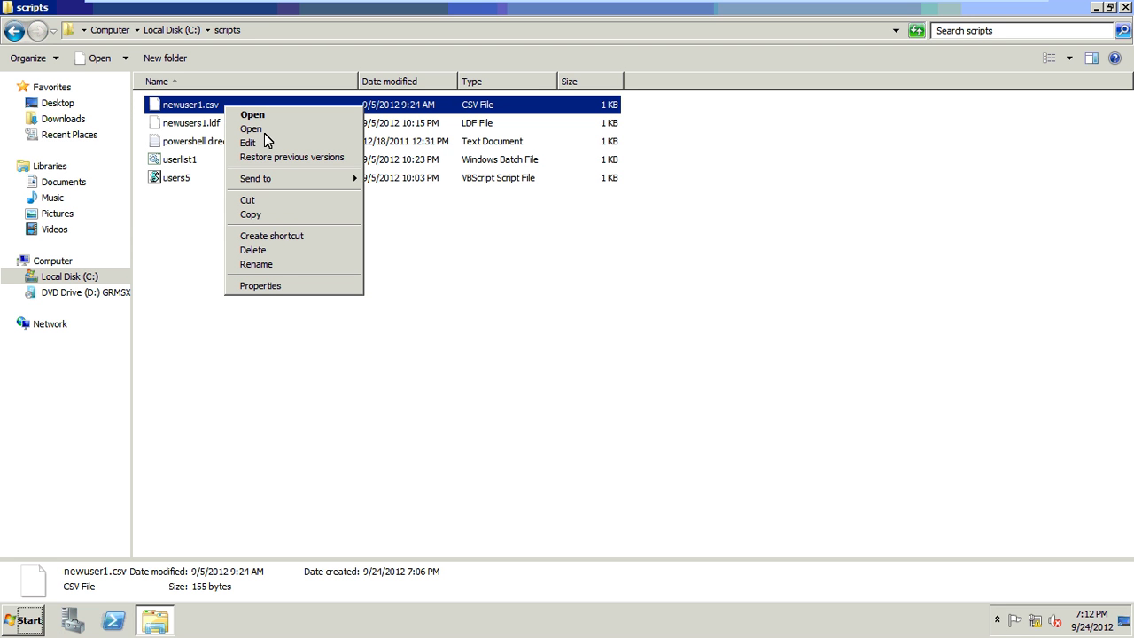
click(263, 130)
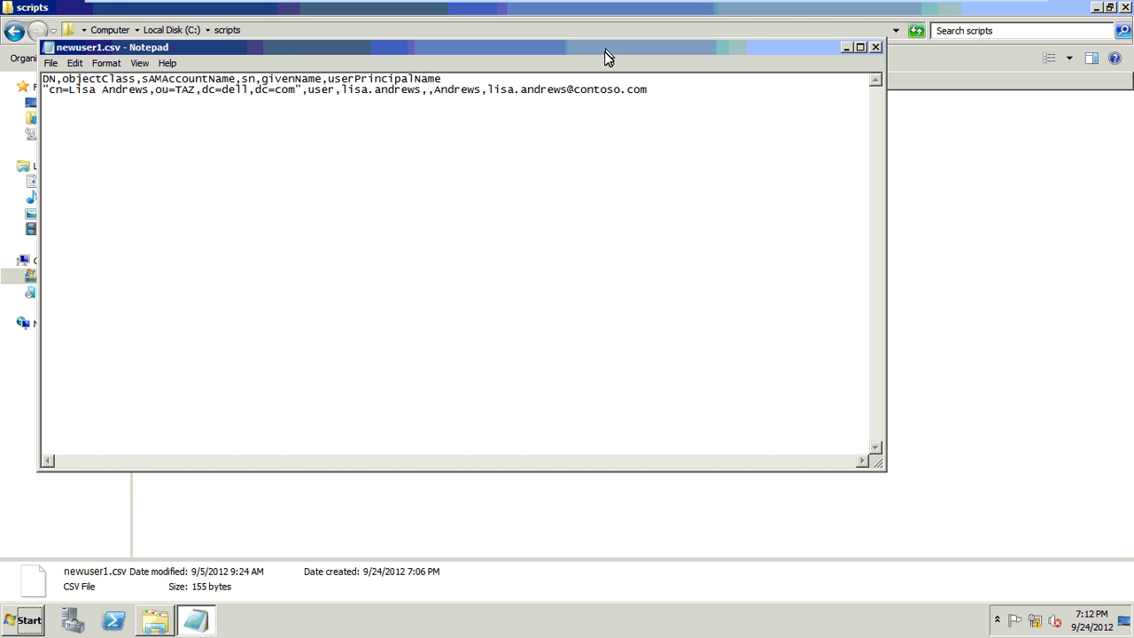
- Maximize Notepad and set the font to Lucida Console at size 16
double_click(605, 48)
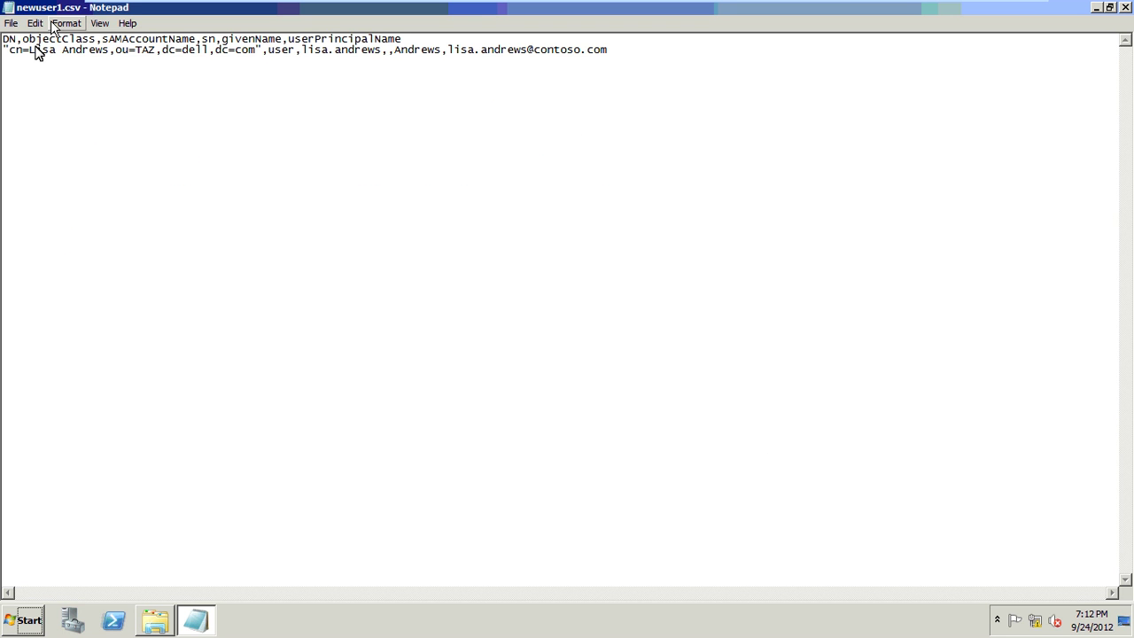
click(69, 24)
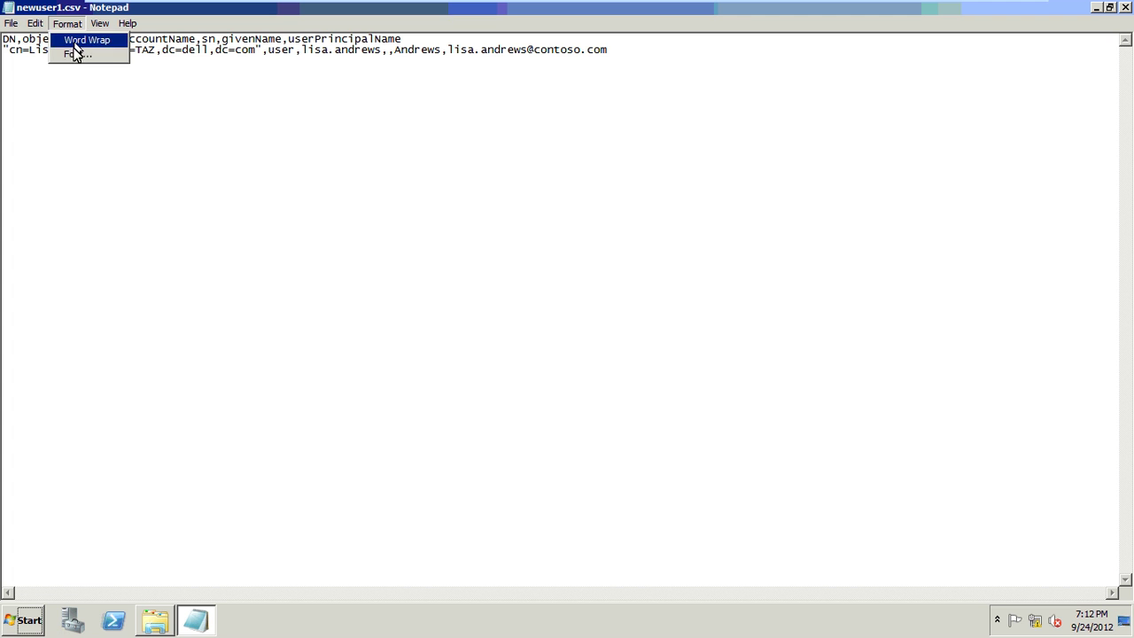
click(76, 56)
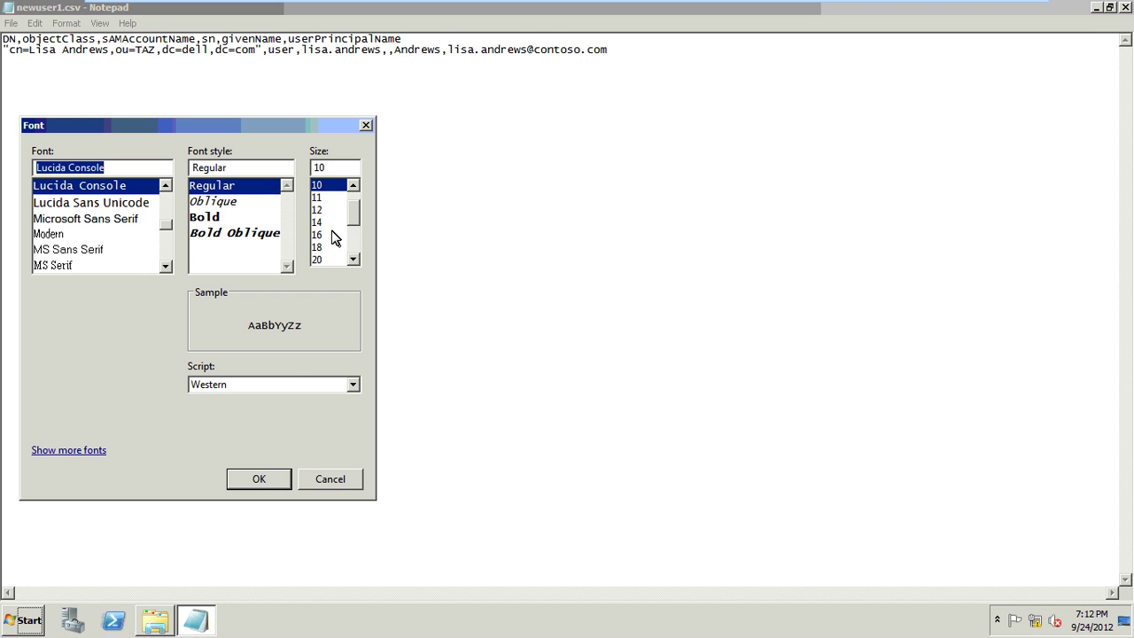
click(332, 236)
click(279, 482)
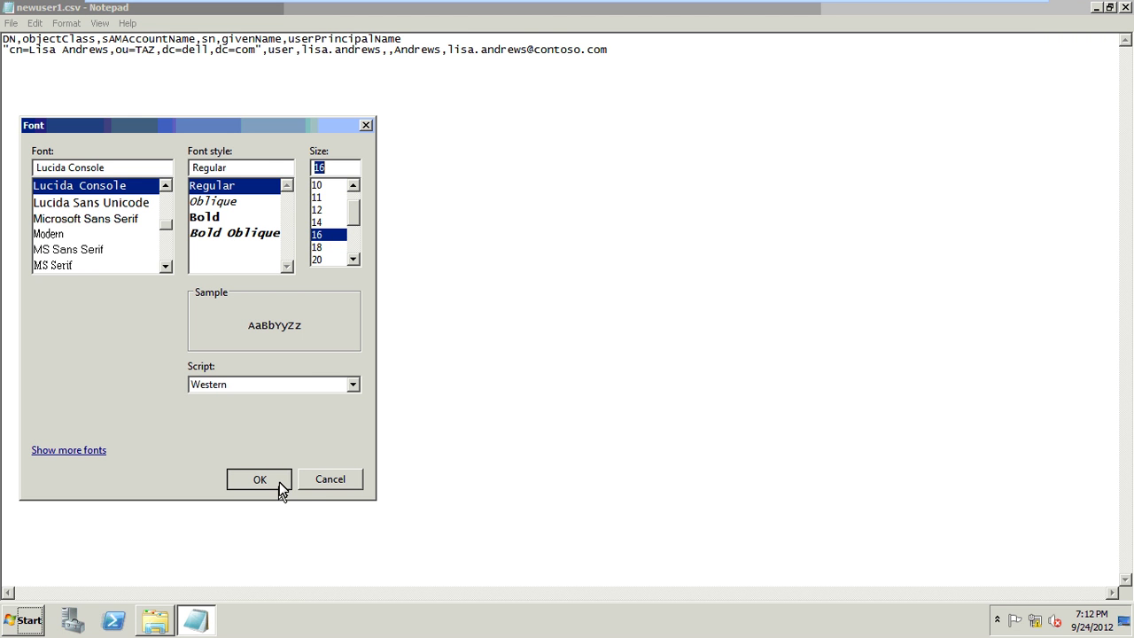
click(22, 620)
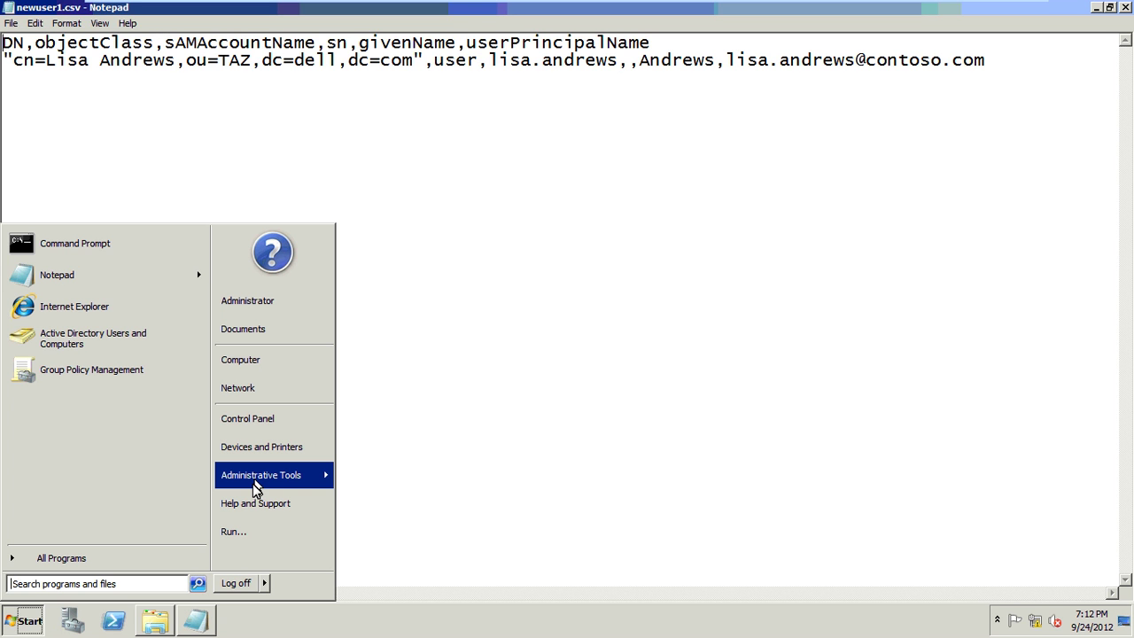
- In Active Directory Users and Computers, create an organizational unit named IT under google.com
mouse_move(254, 479)
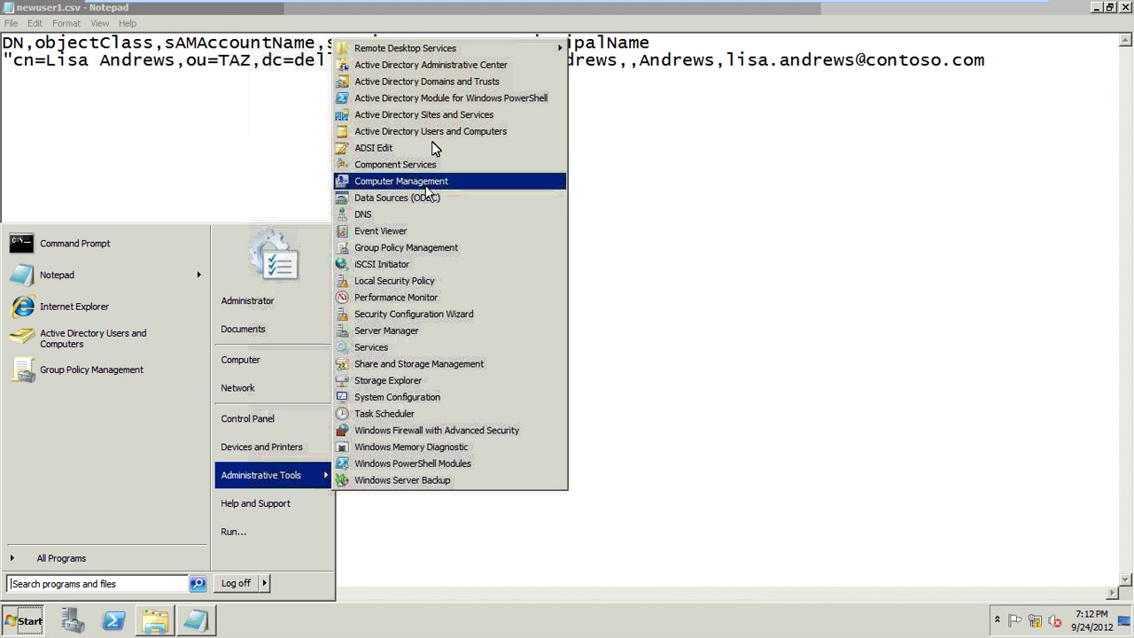
click(441, 135)
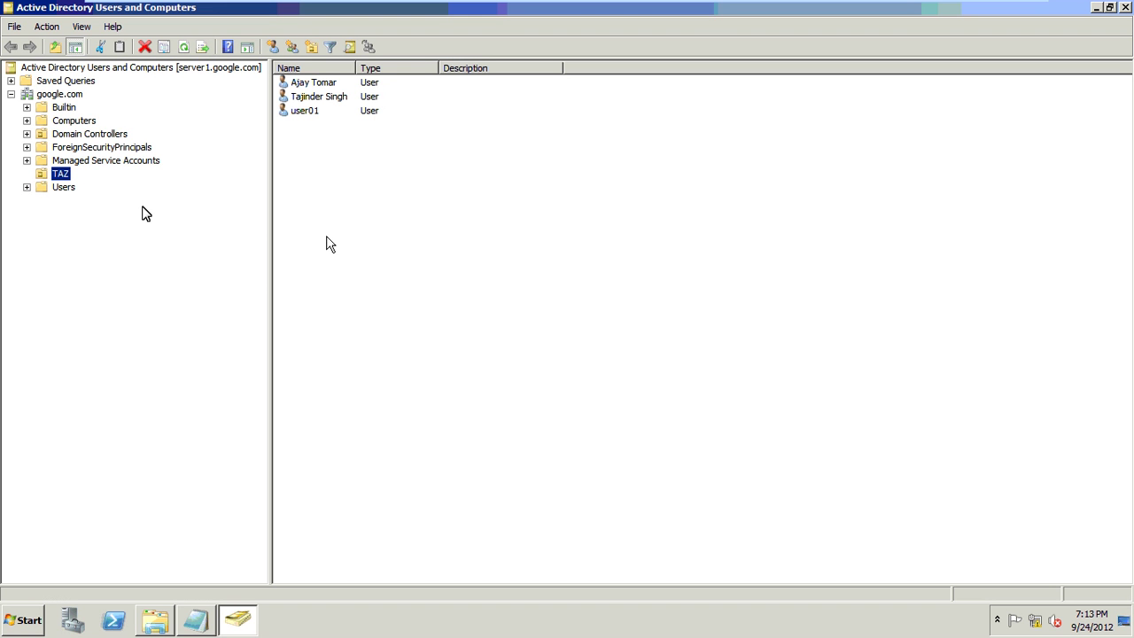
click(62, 95)
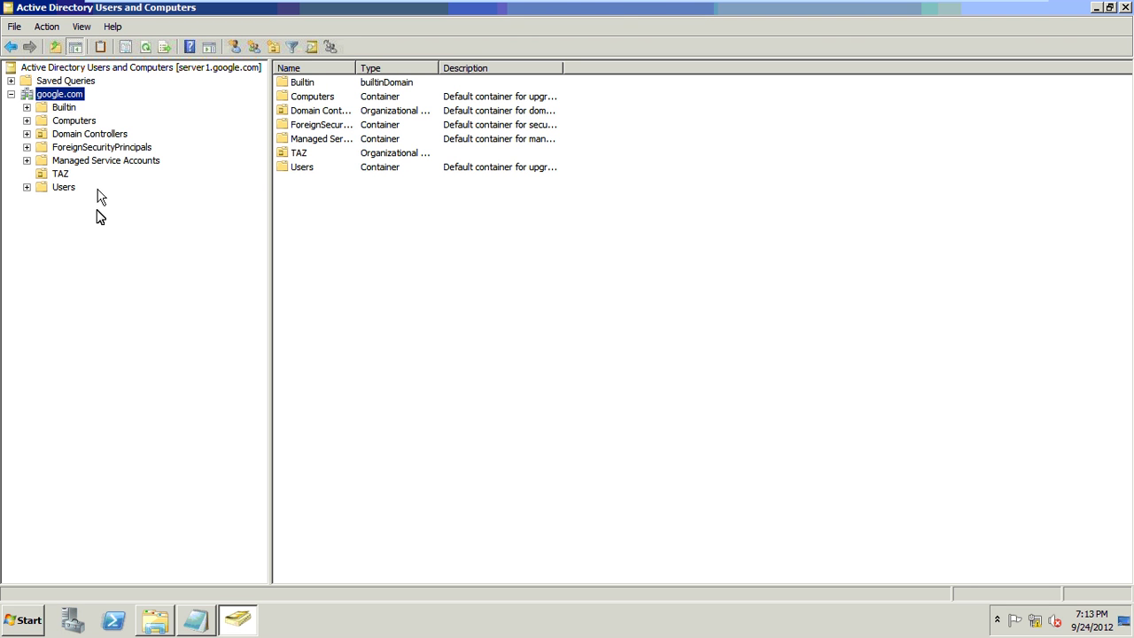
key(shift+F10)
mouse_move(99, 199)
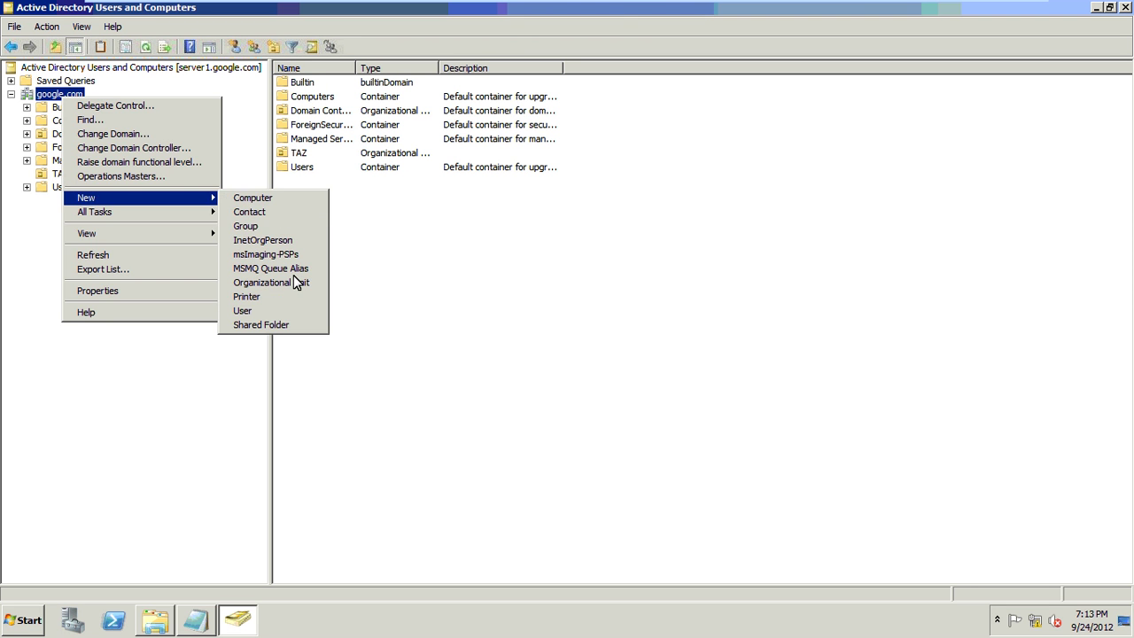
click(291, 282)
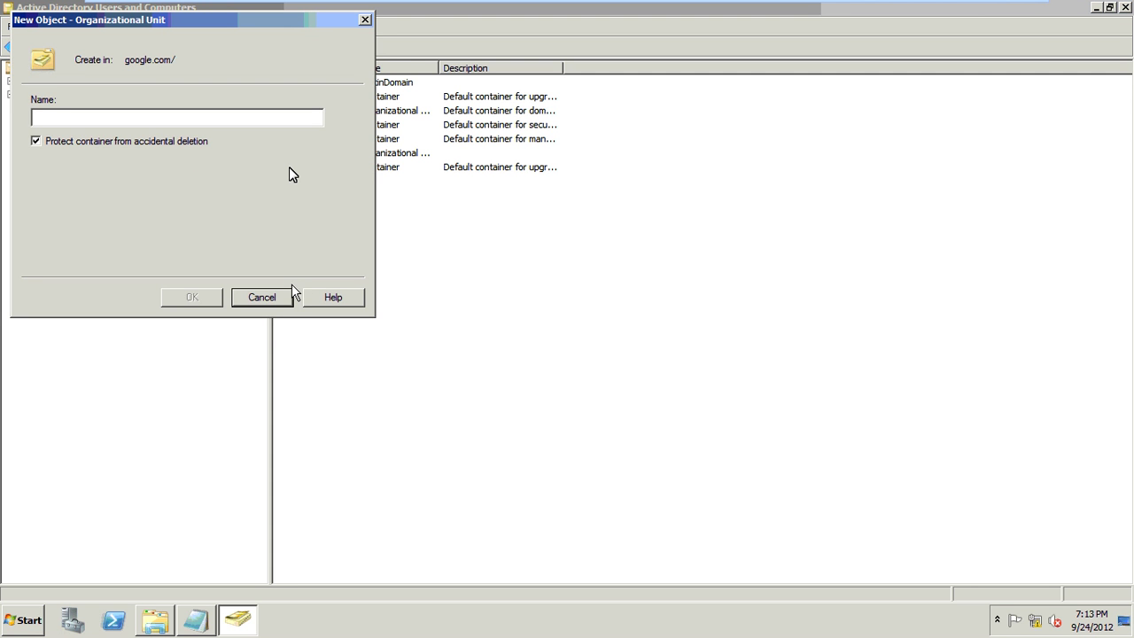
text(IT)
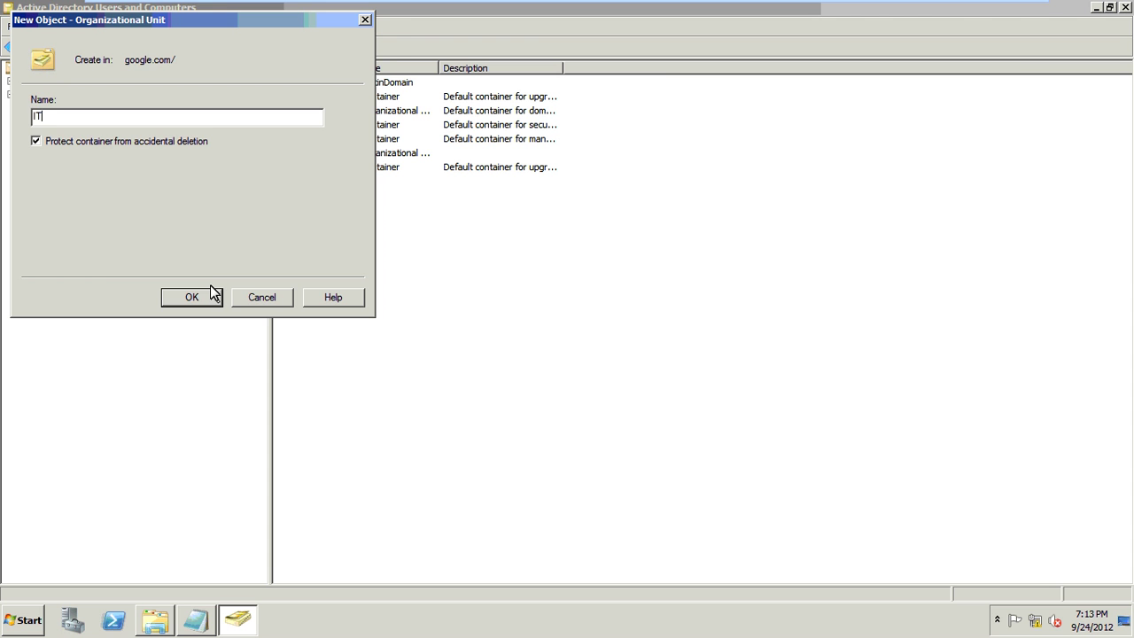
click(211, 294)
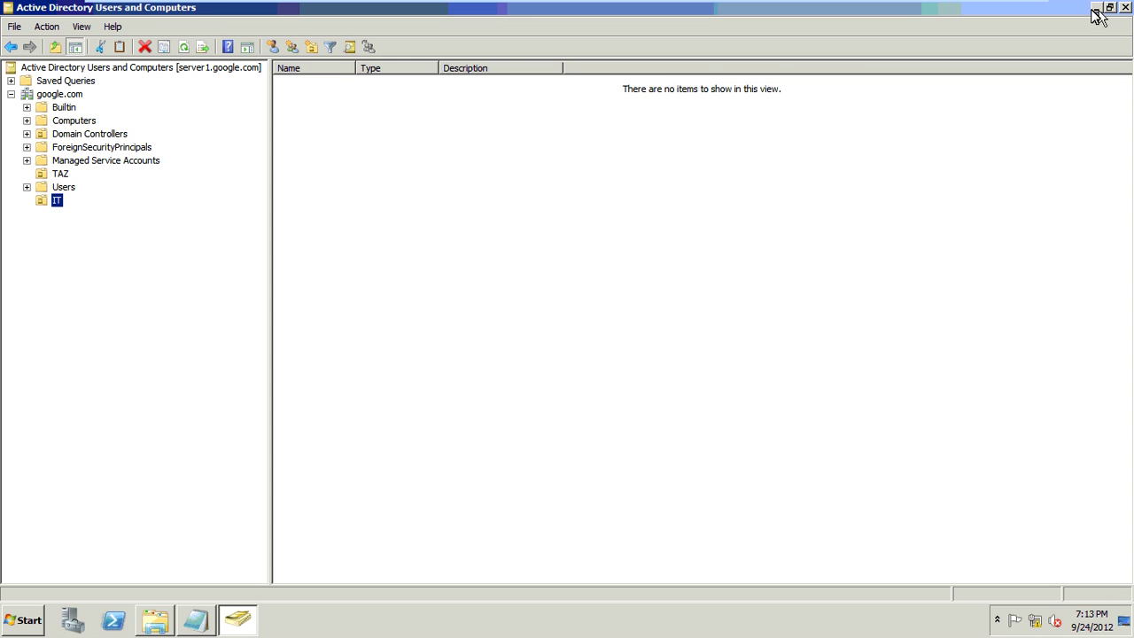
- Return to newuser1.csv and select the DN header and line 2's quoted DN value
key(alt+Tab)
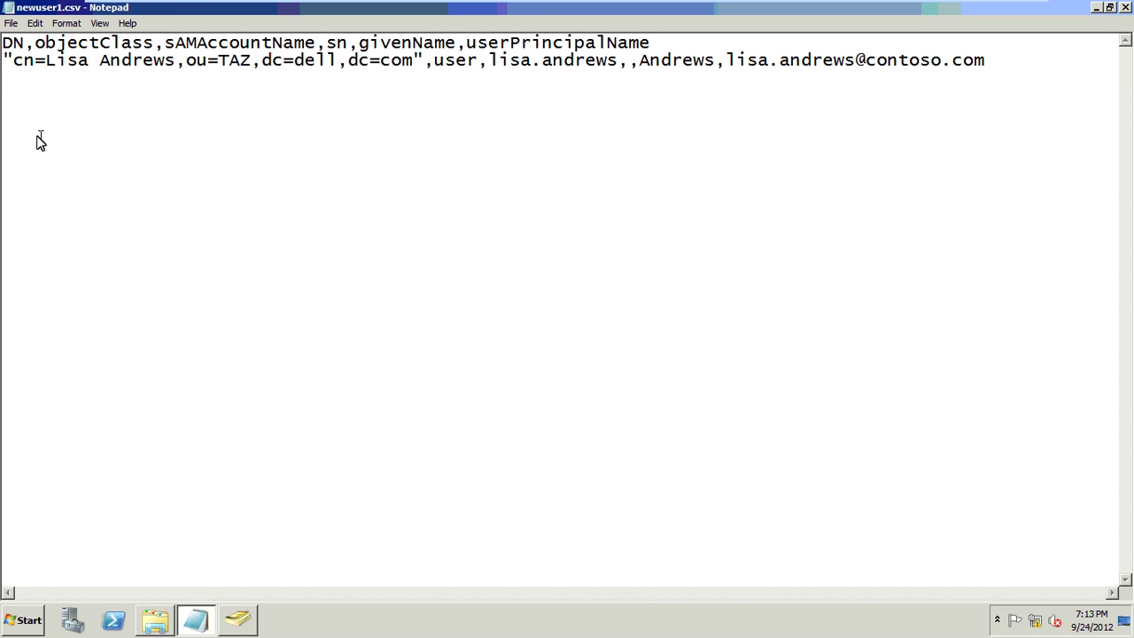
key(Up)
key(Up)
double_click(26, 49)
click(4, 59)
key(shift+End)
shift+click(424, 60)
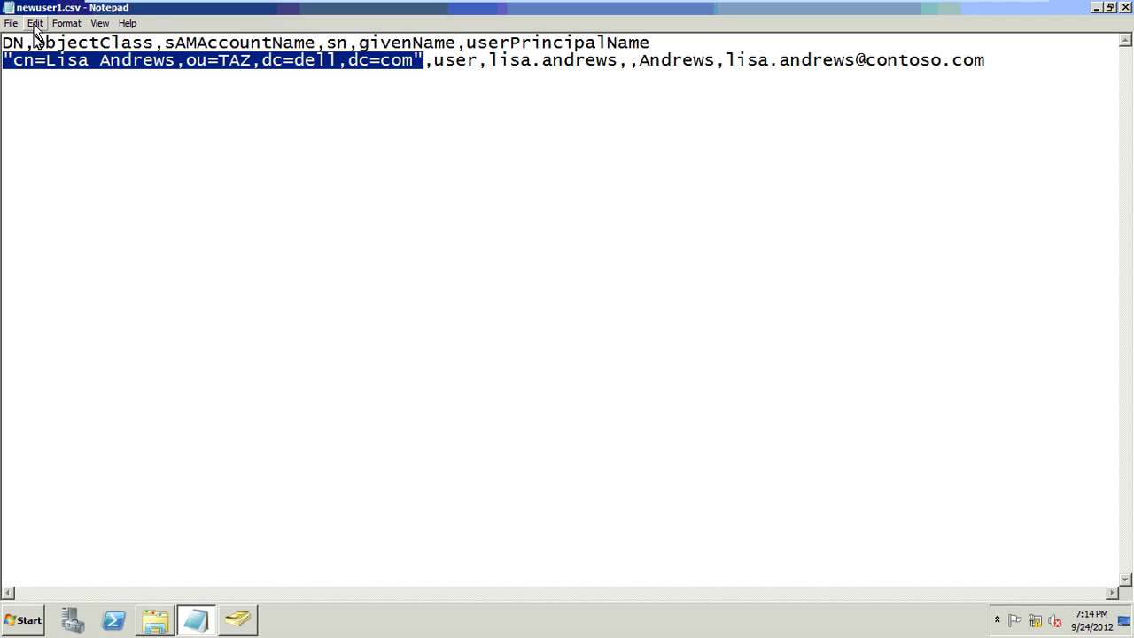
- Match the objectClass, sAMAccountName and sn headers to their values, and enter the user's first name as givenName
drag(34, 43, 165, 45)
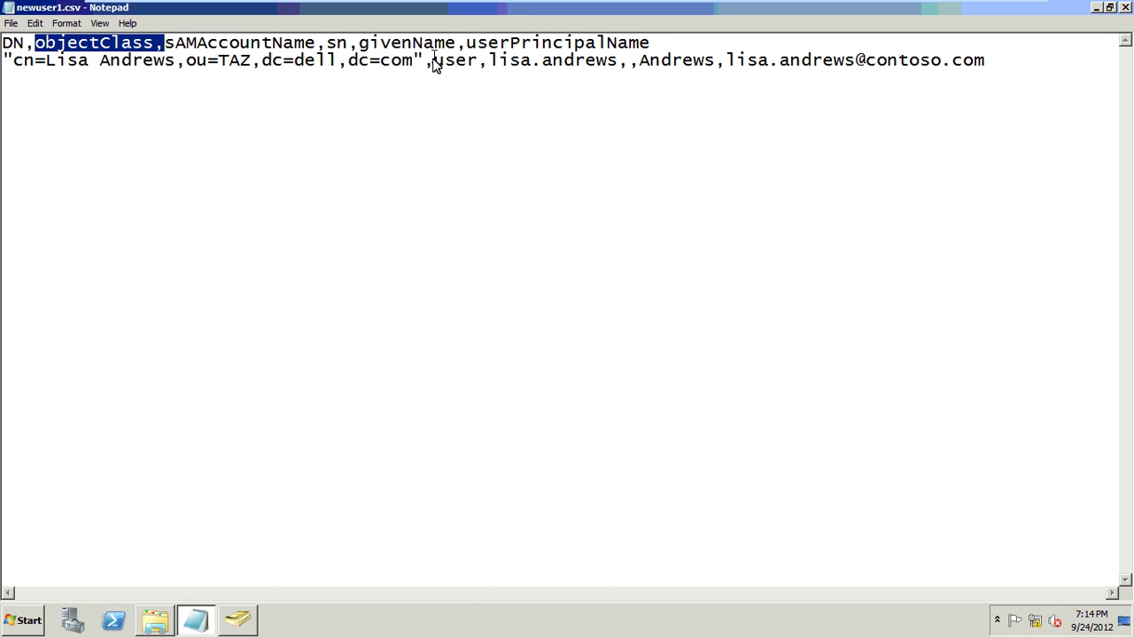
drag(432, 60, 475, 70)
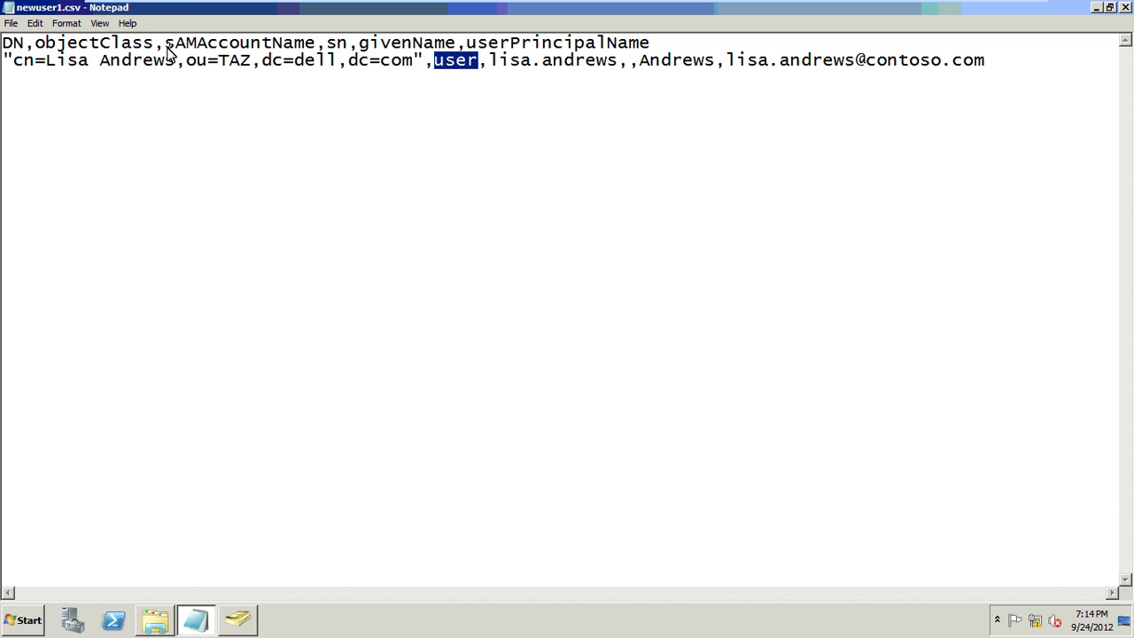
drag(164, 49, 315, 46)
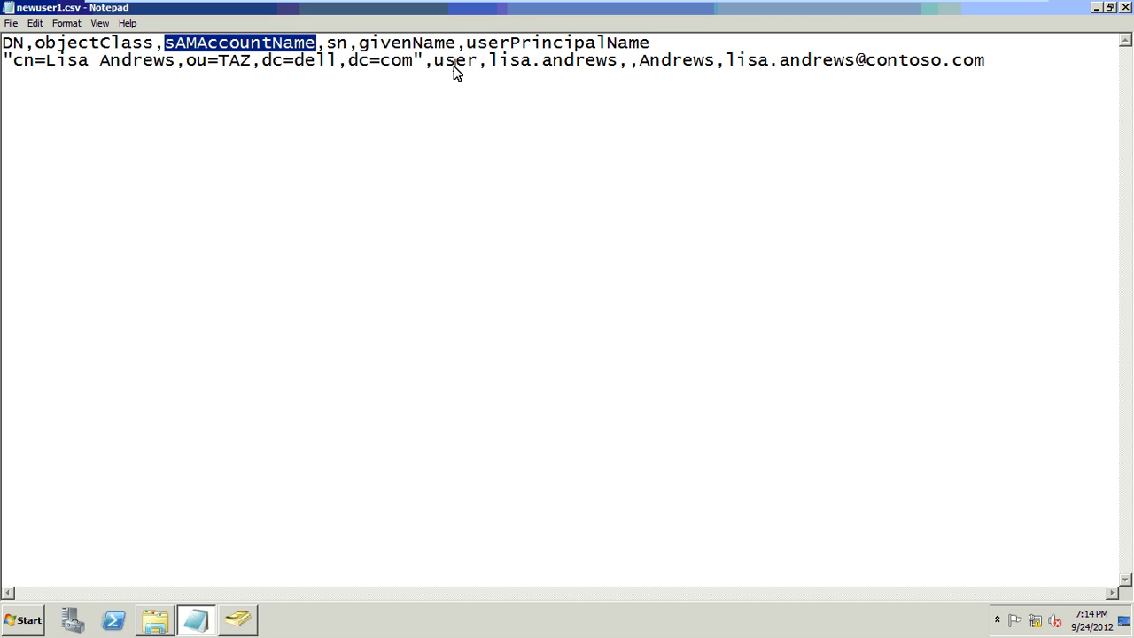
drag(488, 62, 609, 63)
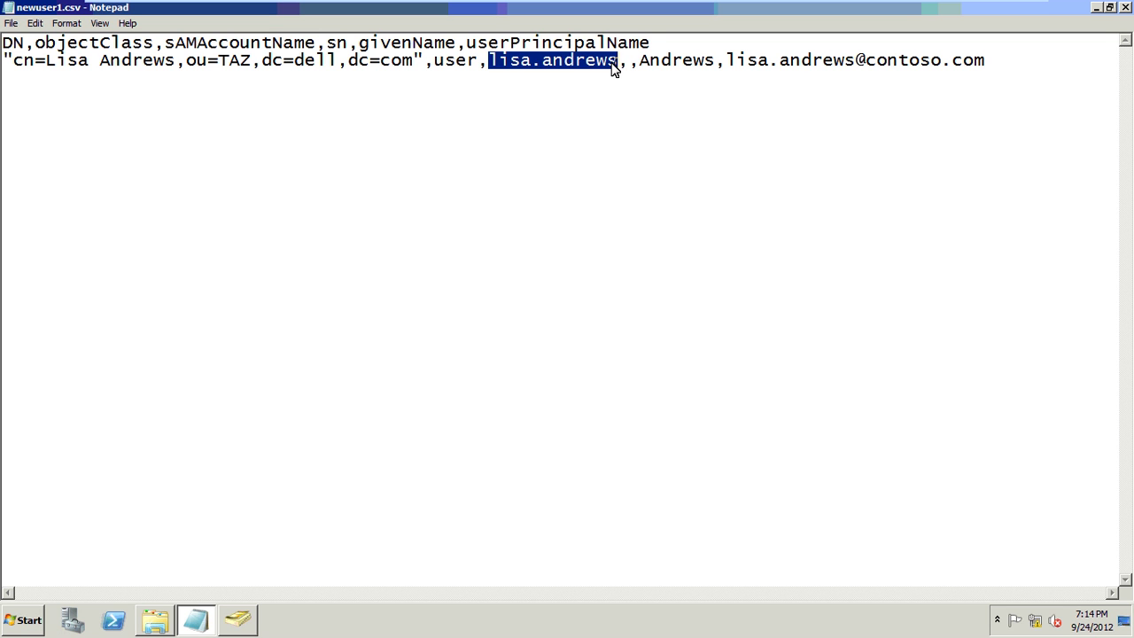
drag(337, 45, 347, 46)
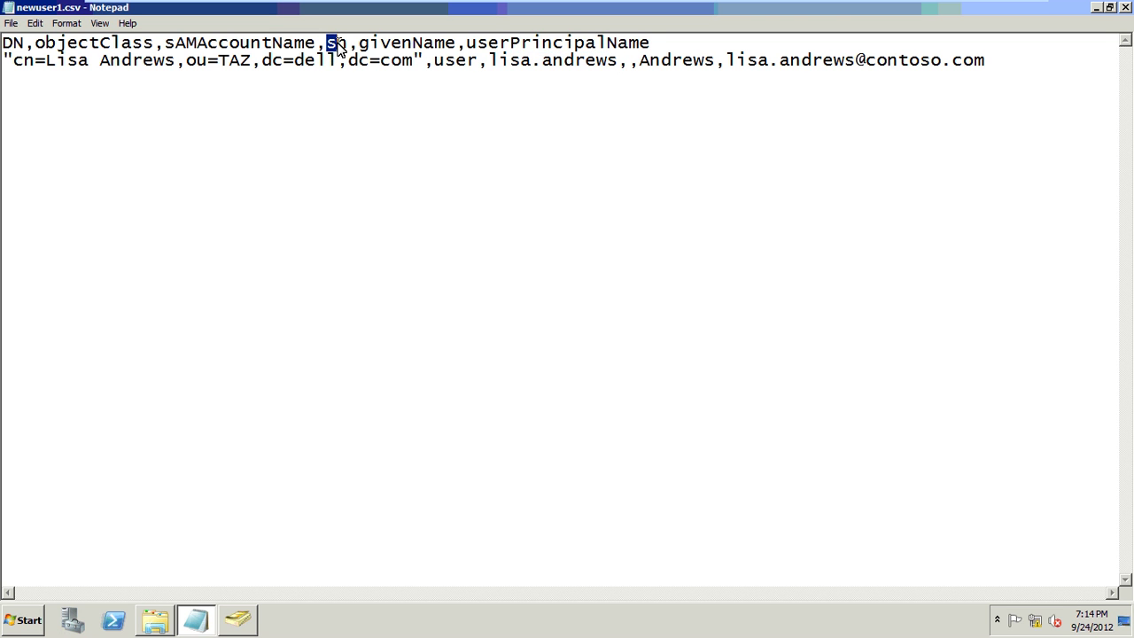
click(629, 65)
text(Lisa)
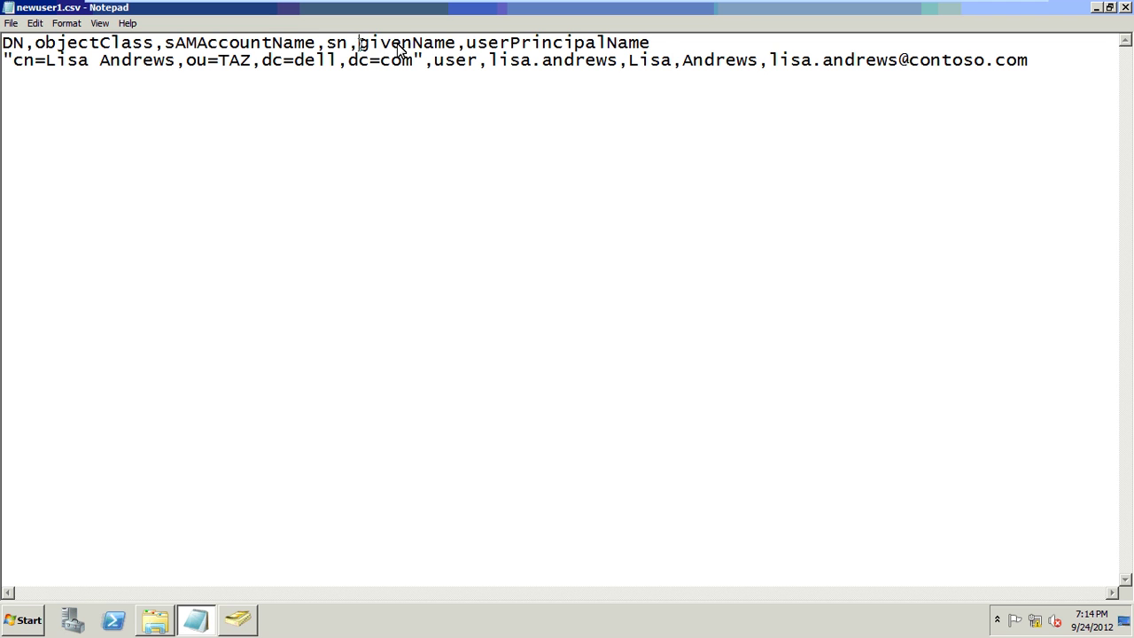
- Match the givenName and userPrincipalName headers to their line-2 values, then select the header line
drag(358, 44, 457, 44)
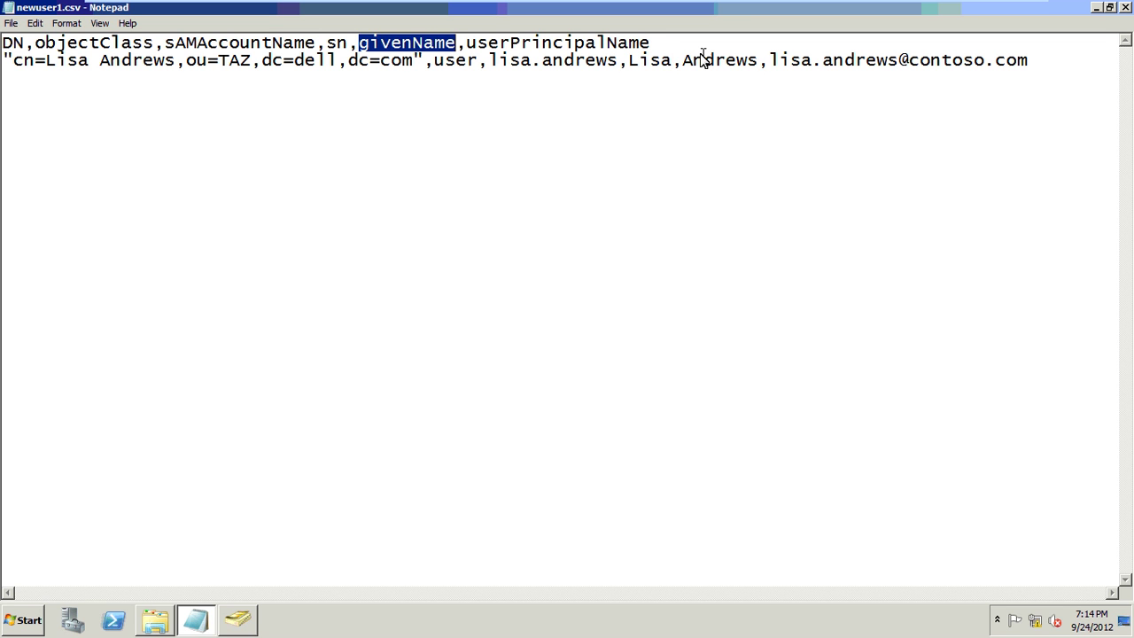
drag(683, 60, 753, 71)
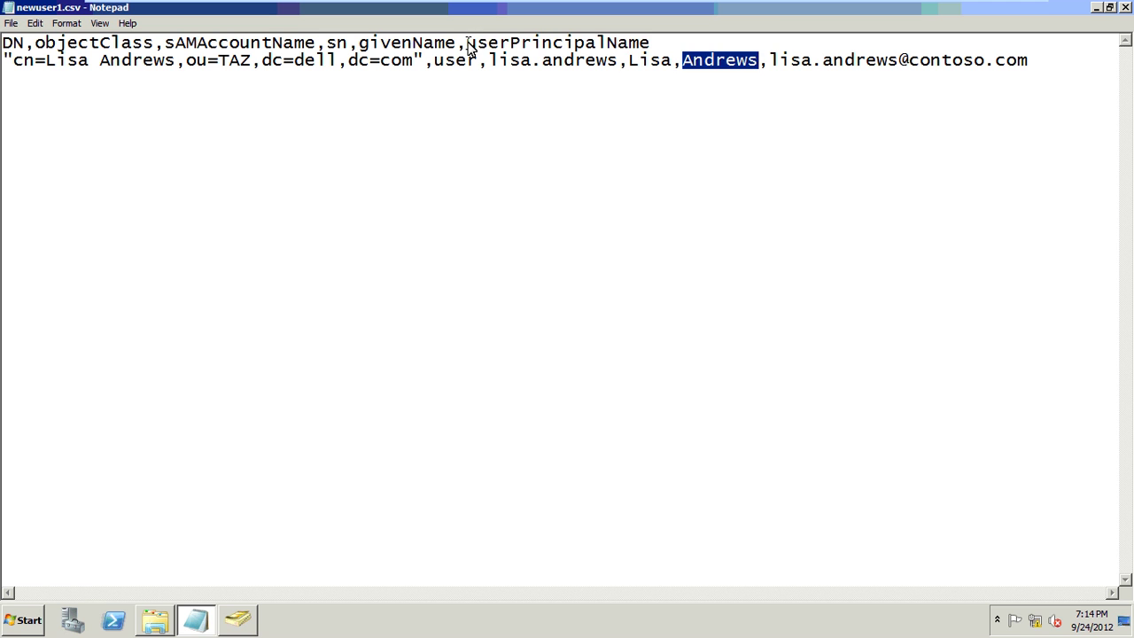
drag(467, 42, 655, 44)
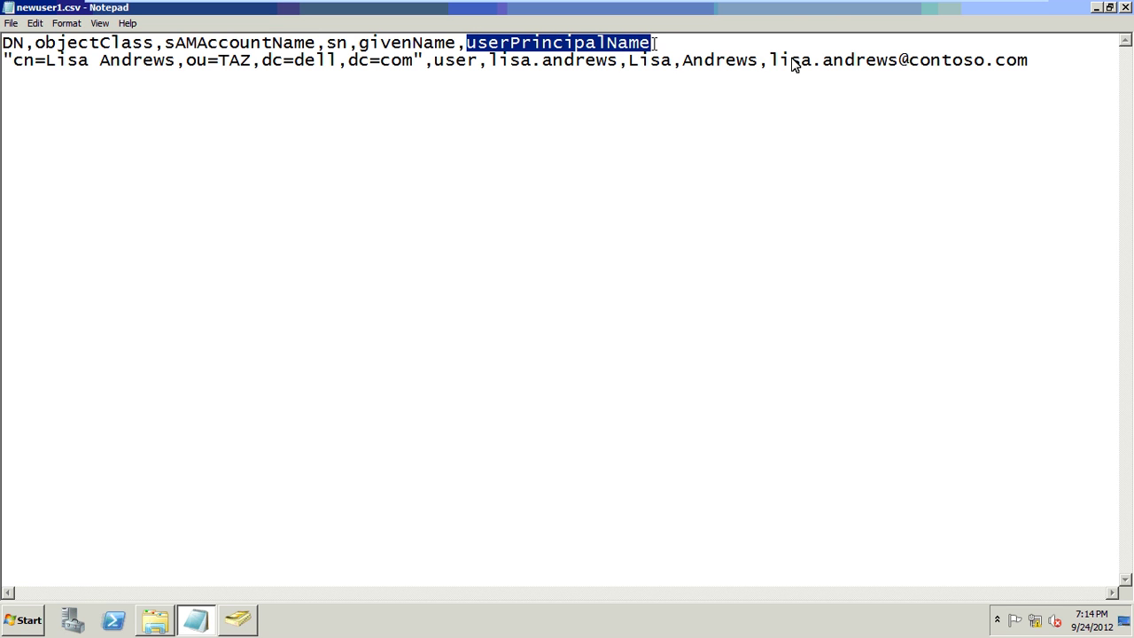
drag(771, 62, 795, 62)
drag(1059, 69, 1060, 69)
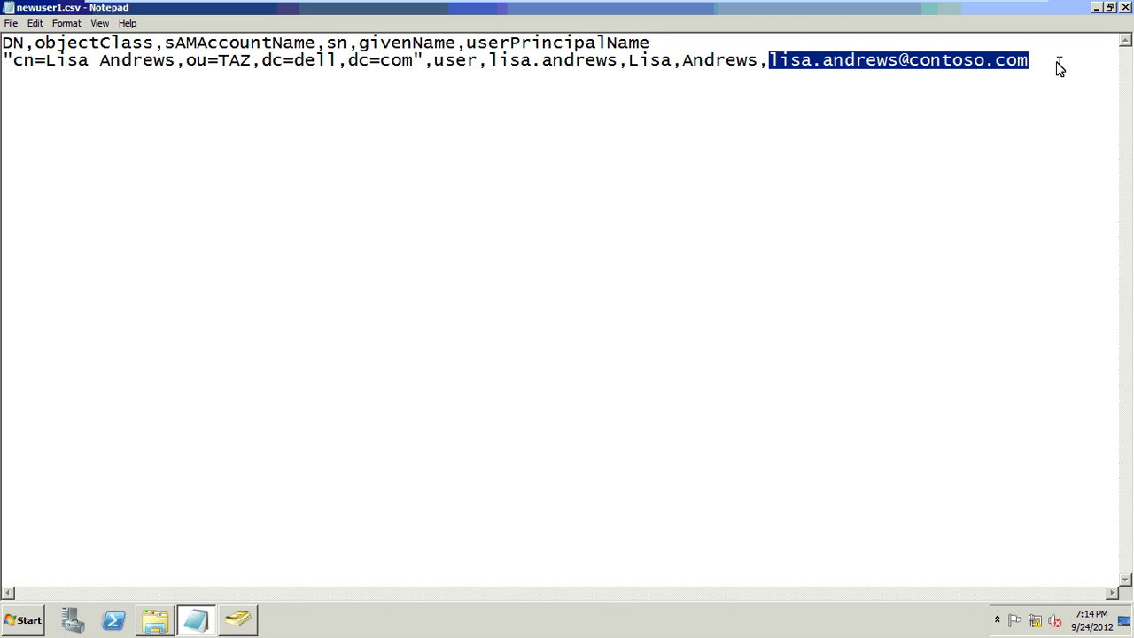
drag(684, 45, 3, 42)
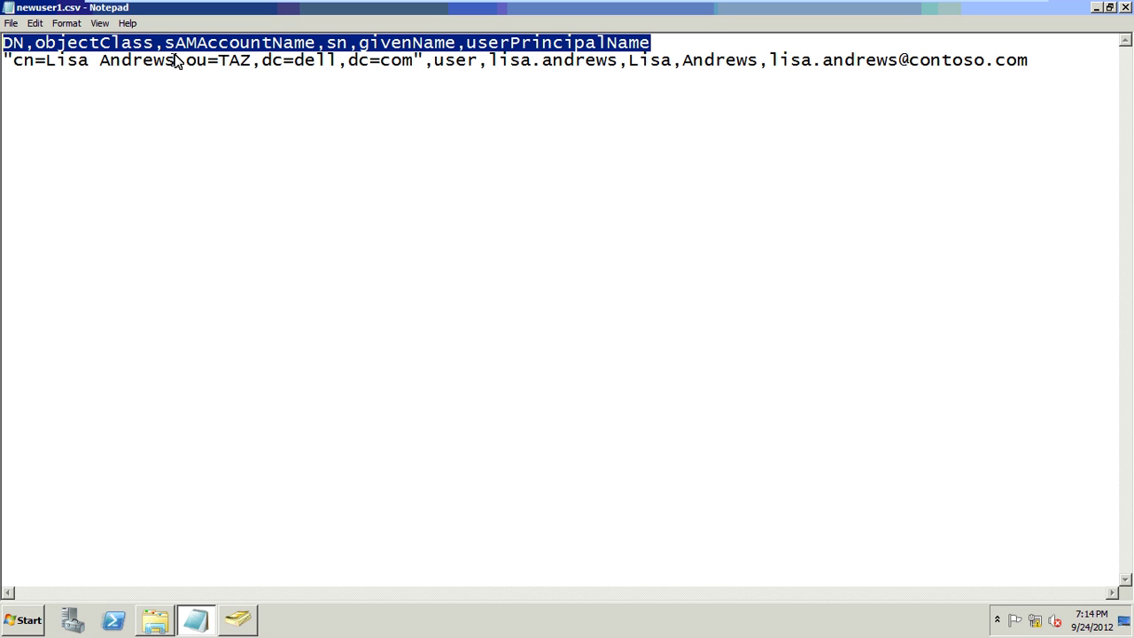
- Change the DN to the new user's full name with ou=IT,dc=google,dc=com
click(351, 120)
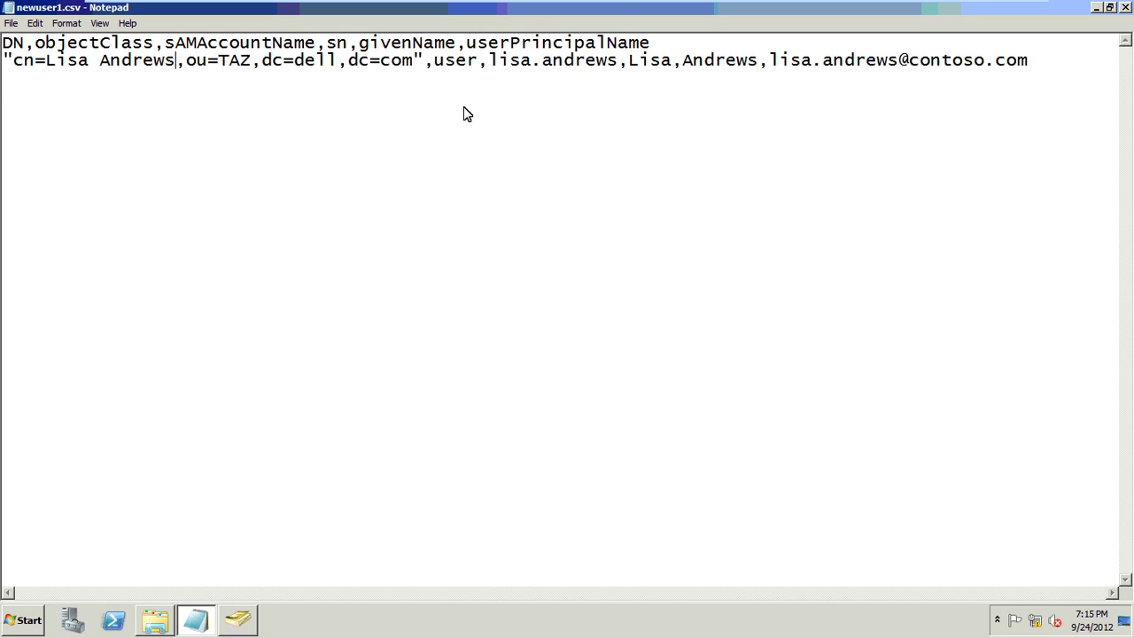
key(BackSpace)
key(BackSpace)
key(BackSpace)
key(BackSpace)
key(BackSpace)
key(BackSpace)
key(BackSpace)
key(BackSpace)
key(BackSpace)
key(BackSpace)
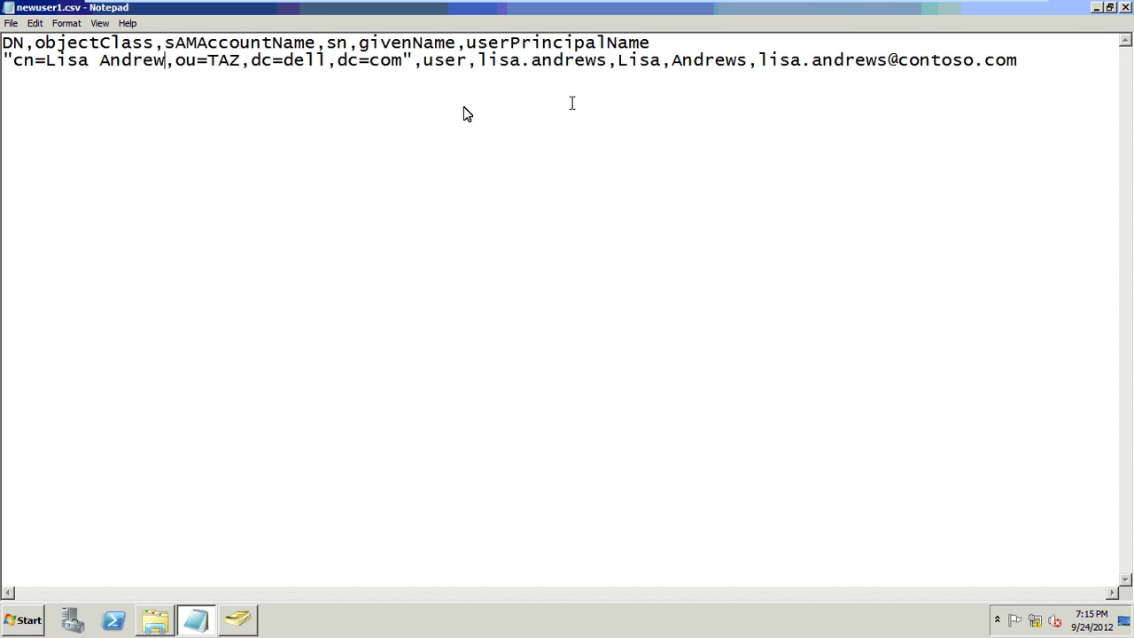
key(BackSpace)
key(BackSpace)
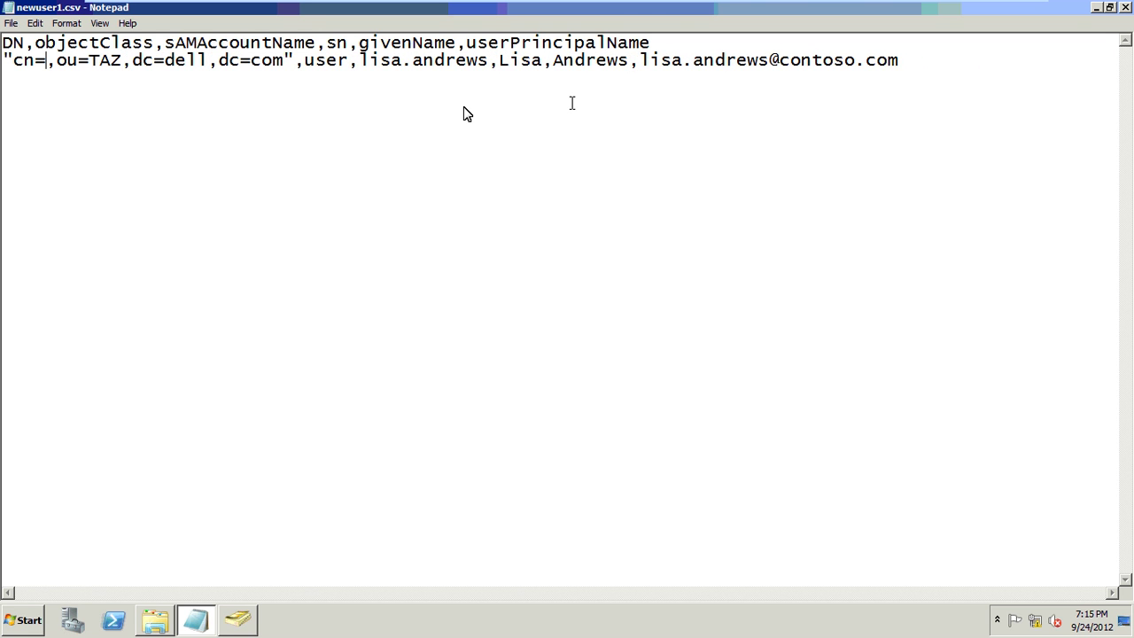
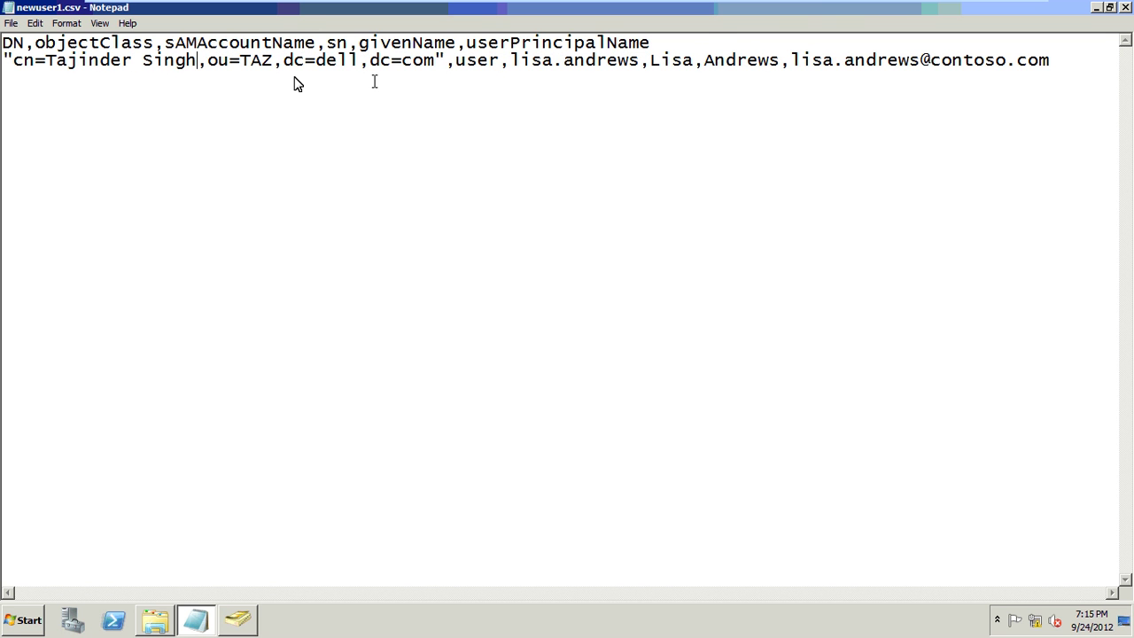
click(272, 60)
key(BackSpace)
key(BackSpace)
key(BackSpace)
text(I)
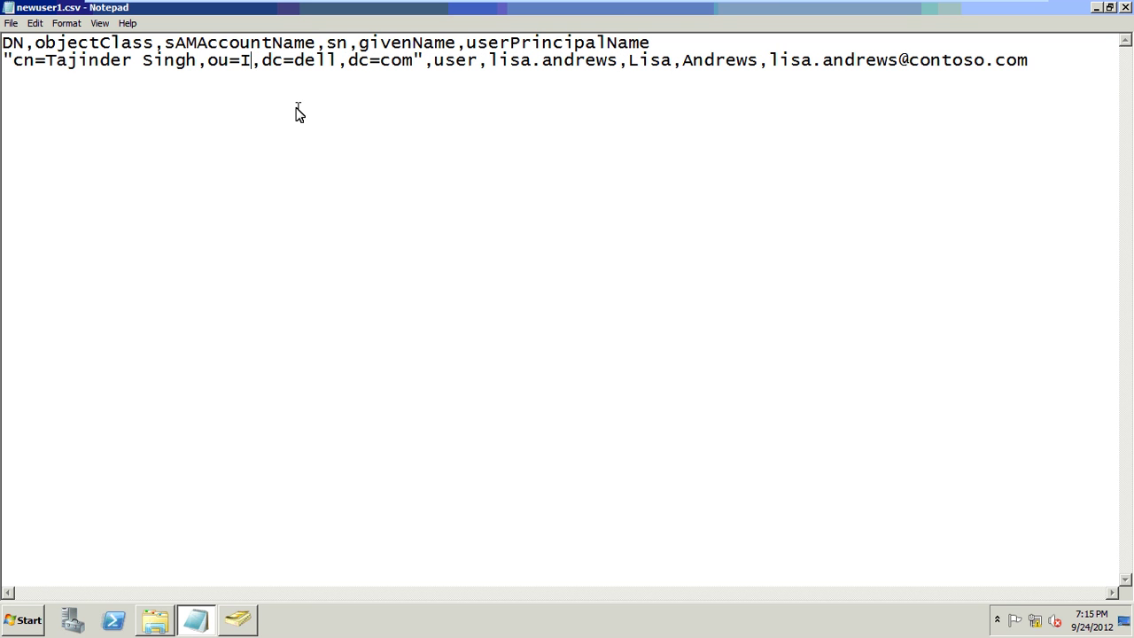
text(T)
key(Right)
key(Right)
key(Right)
key(Right)
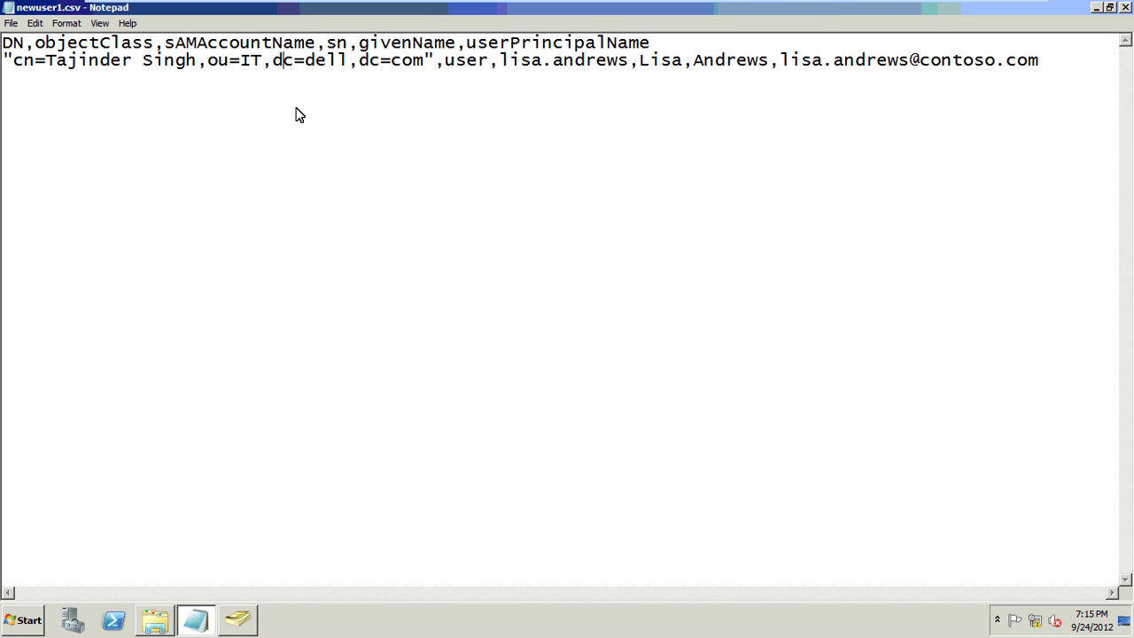
key(Delete)
key(Delete)
key(Delete)
key(Delete)
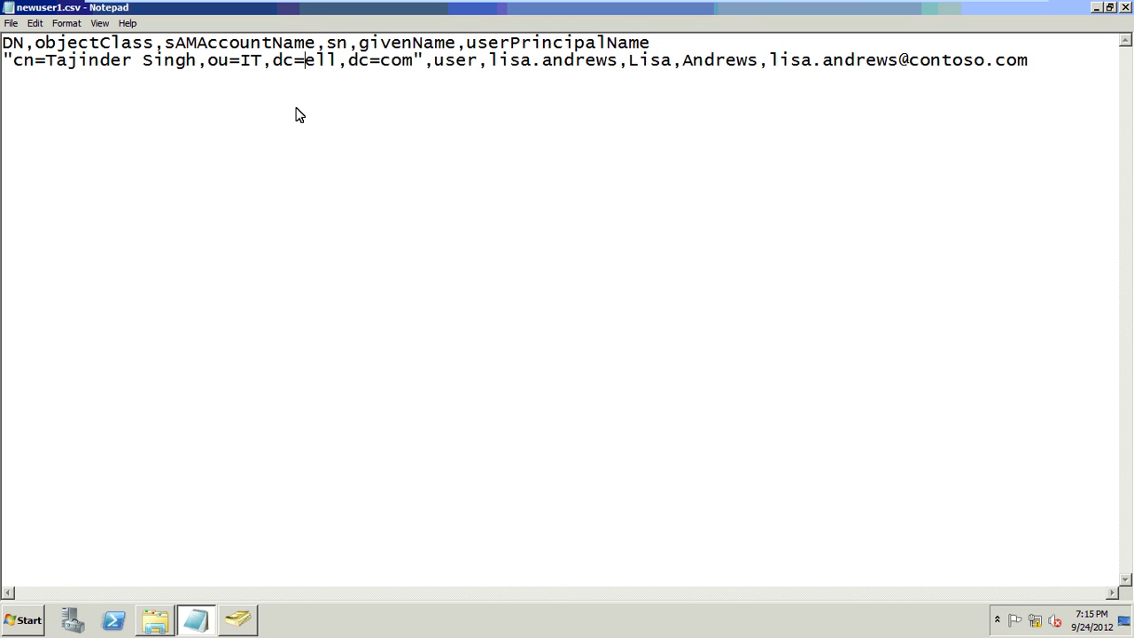
text(go)
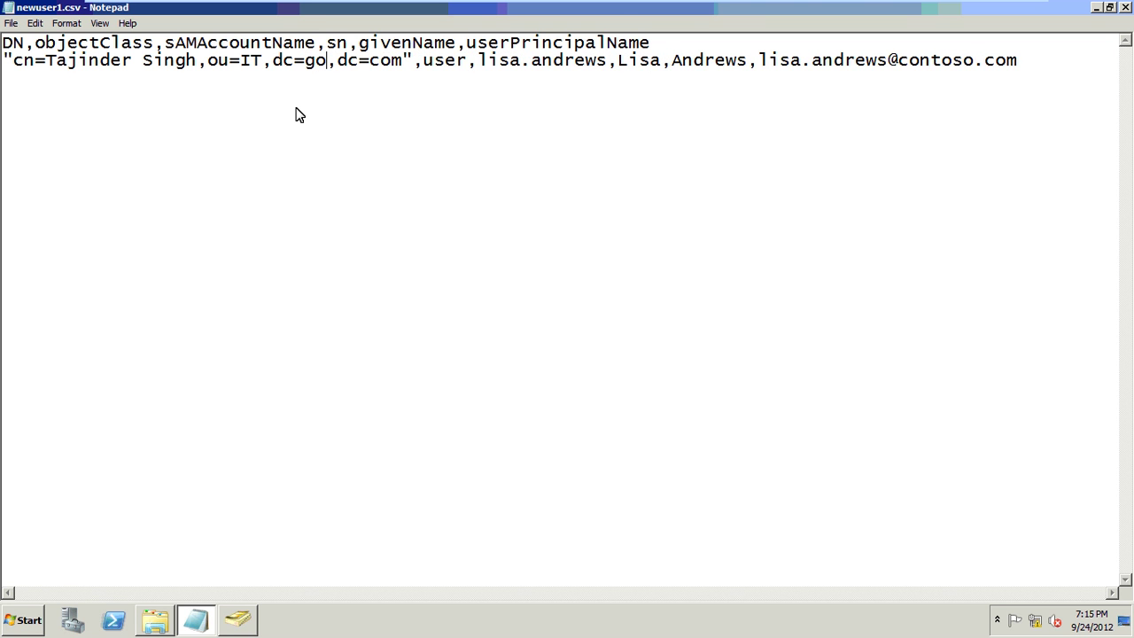
text(ogle)
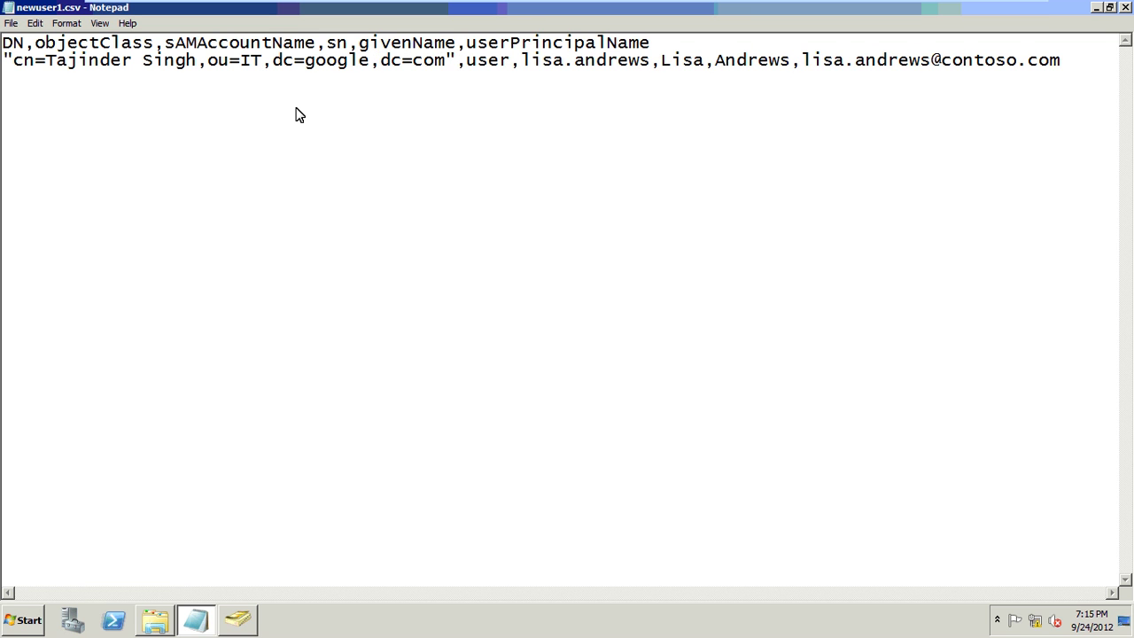
- Change the account name to the new user's first and last name separated by a dot
key(Right)
key(Right)
key(Right)
key(Right)
key(Right)
key(Right)
key(Right)
key(Right)
key(Right)
key(Delete)
key(Delete)
key(Delete)
key(Delete)
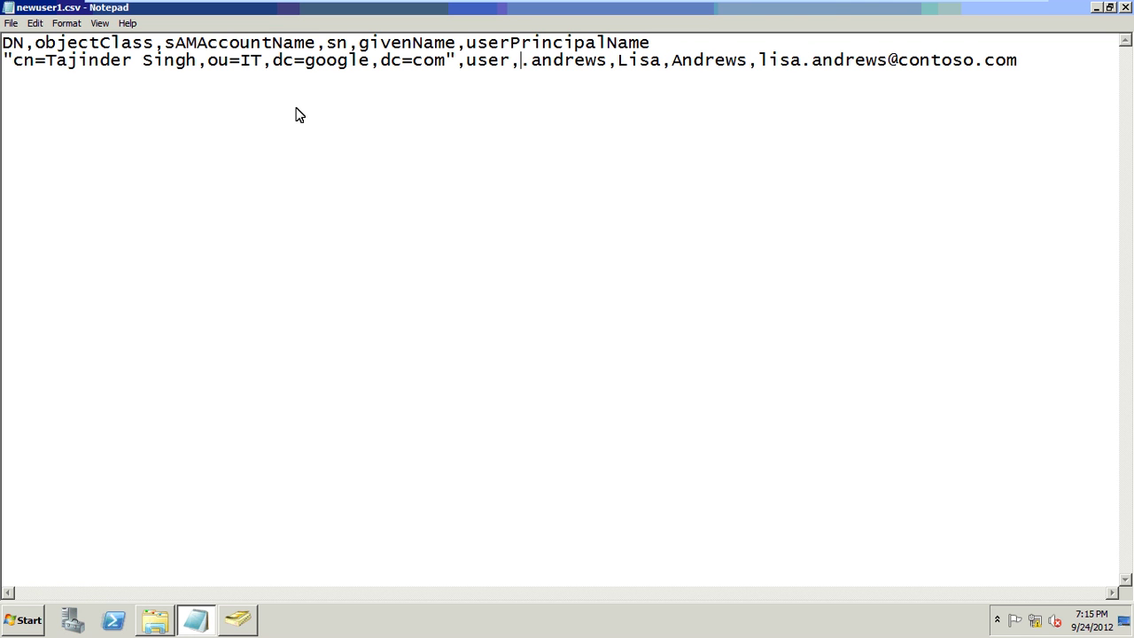
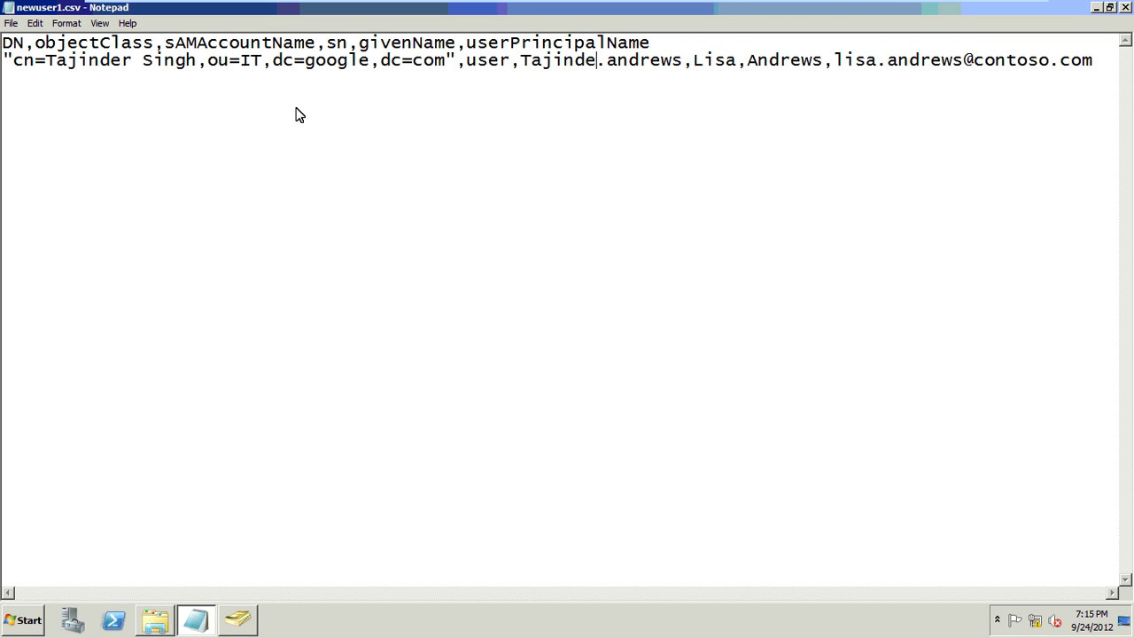
key(Right)
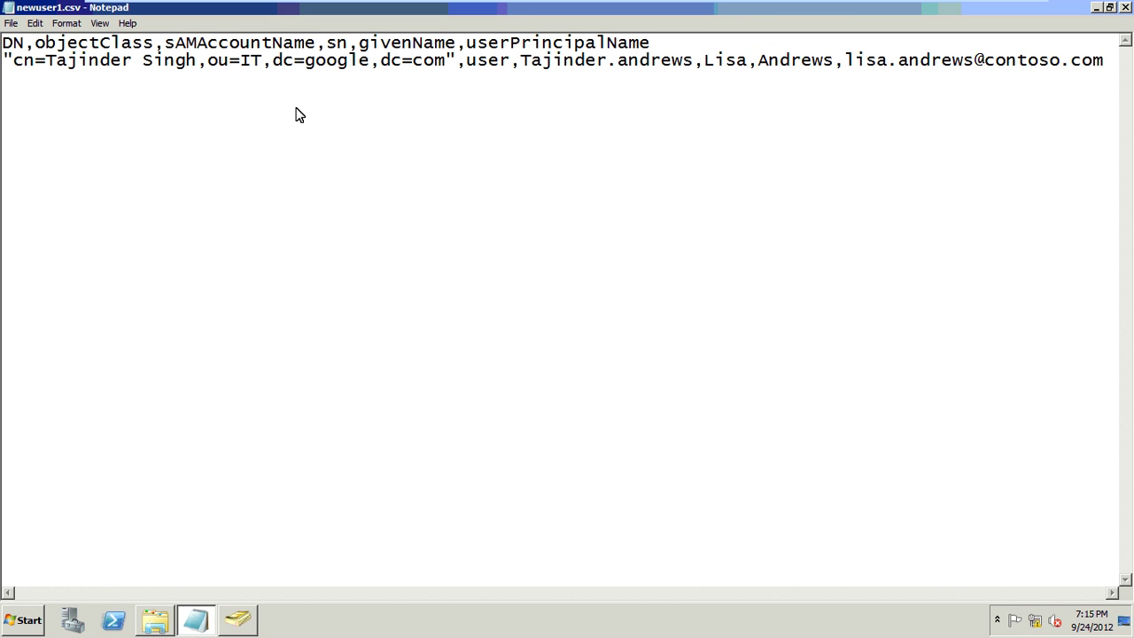
key(Delete)
key(Delete)
key(Delete)
key(Delete)
key(Delete)
key(Delete)
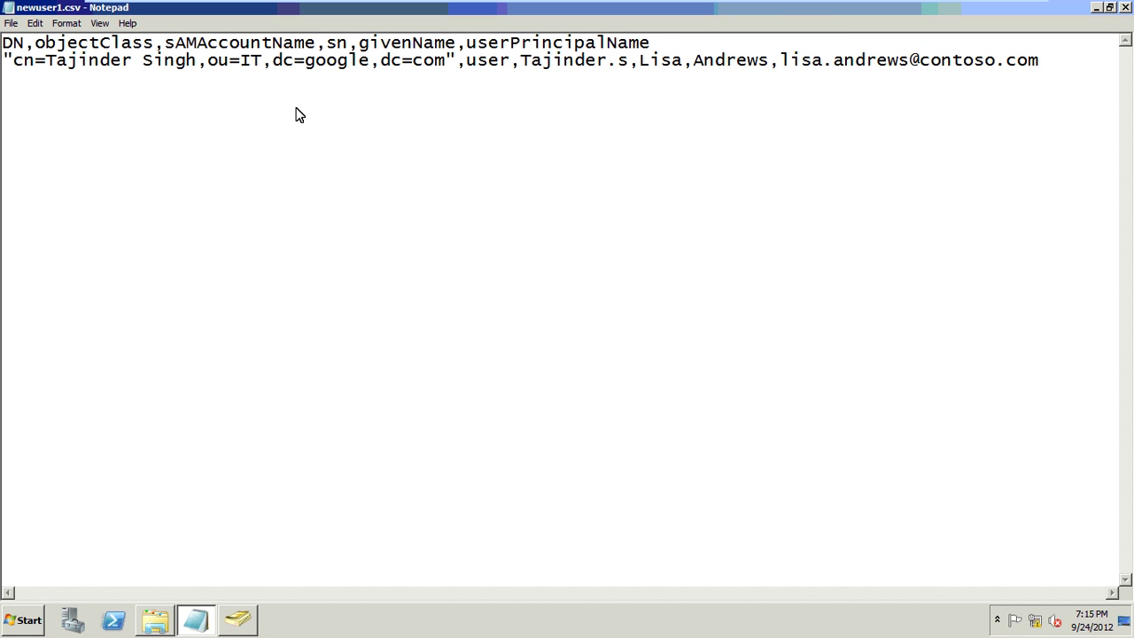
key(Delete)
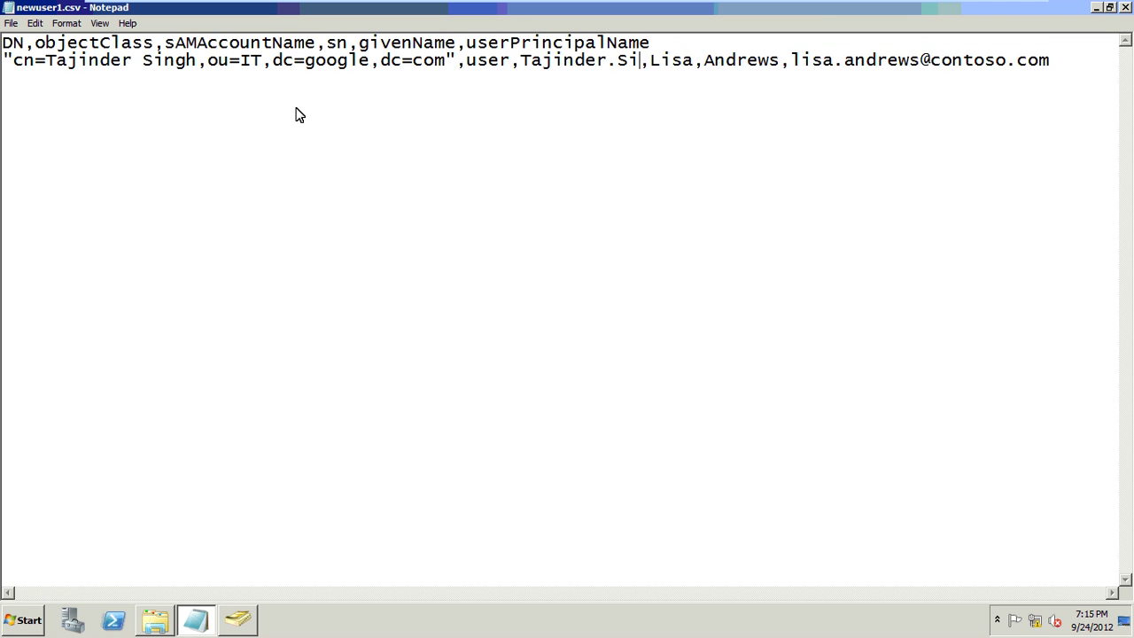
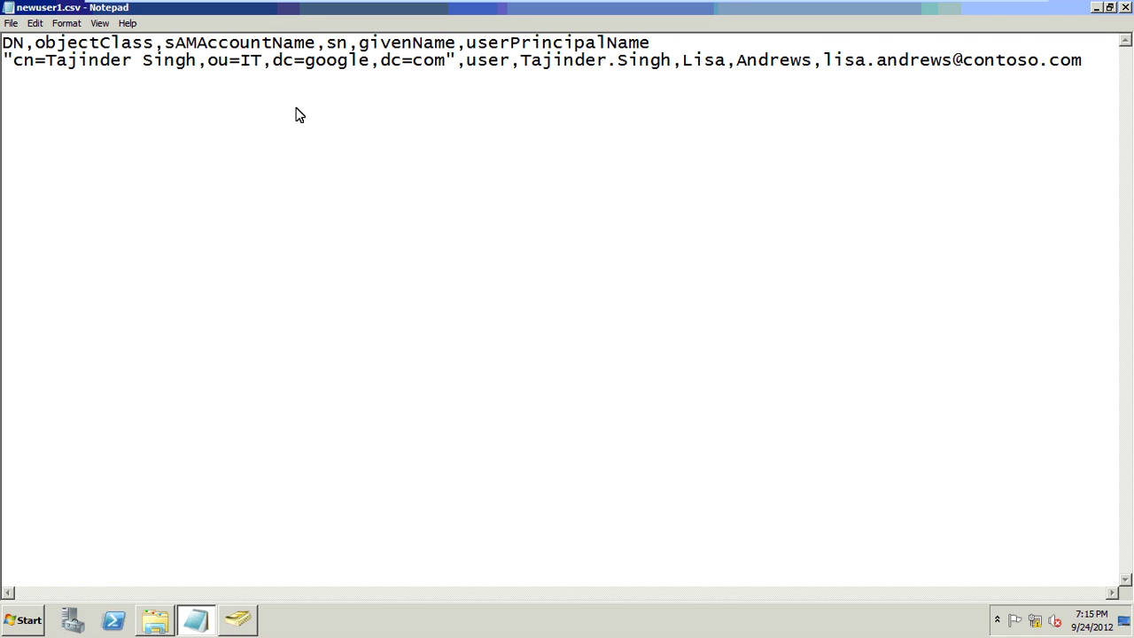
- Set the given name and sn fields to the new user's first and last names
key(Right)
key(Delete)
key(Delete)
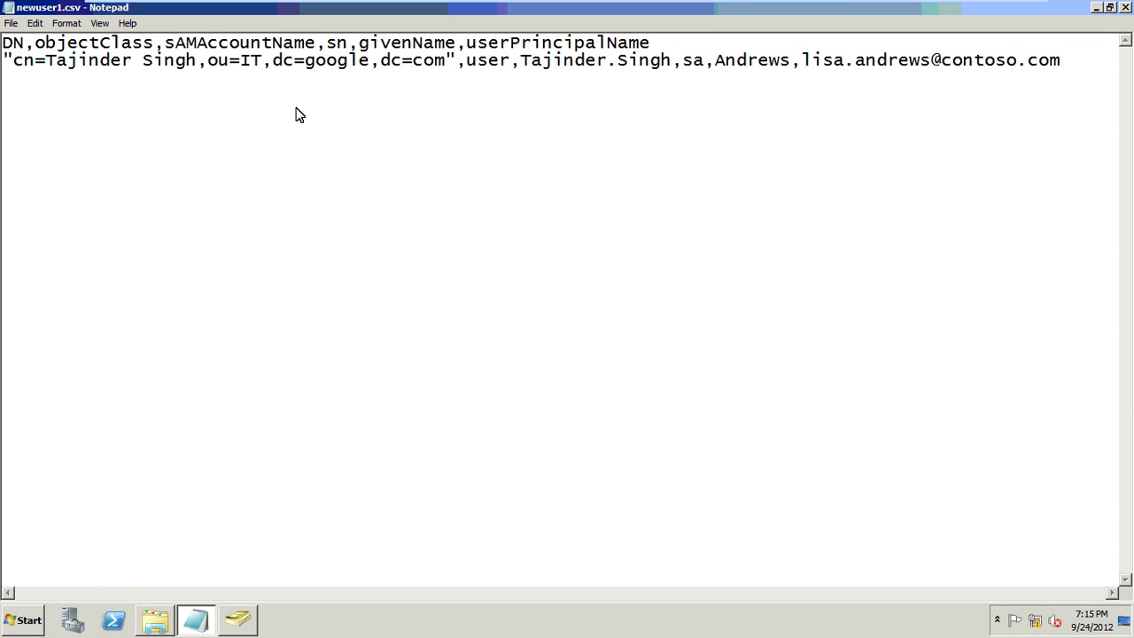
key(Delete)
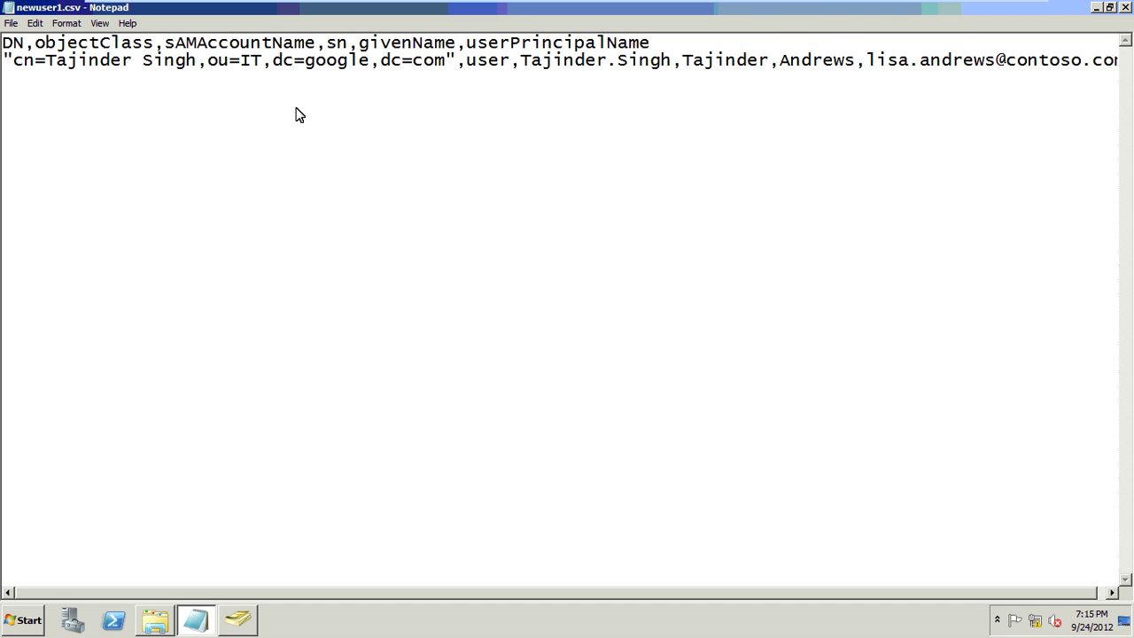
key(Delete)
key(Delete)
key(Delete)
key(Delete)
key(Delete)
key(Delete)
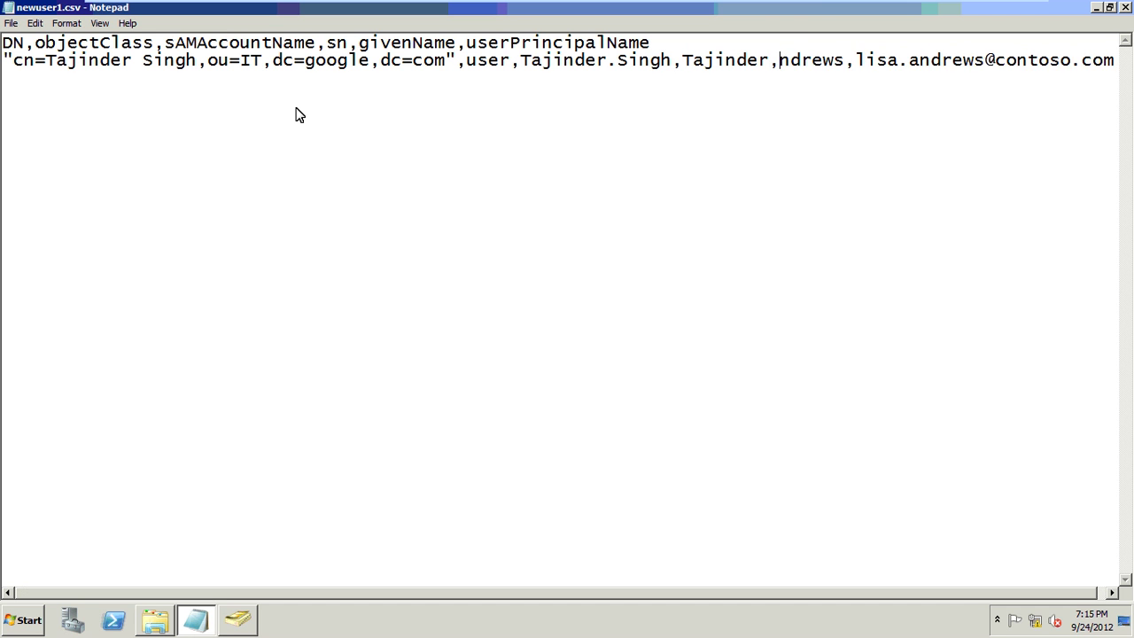
key(Delete)
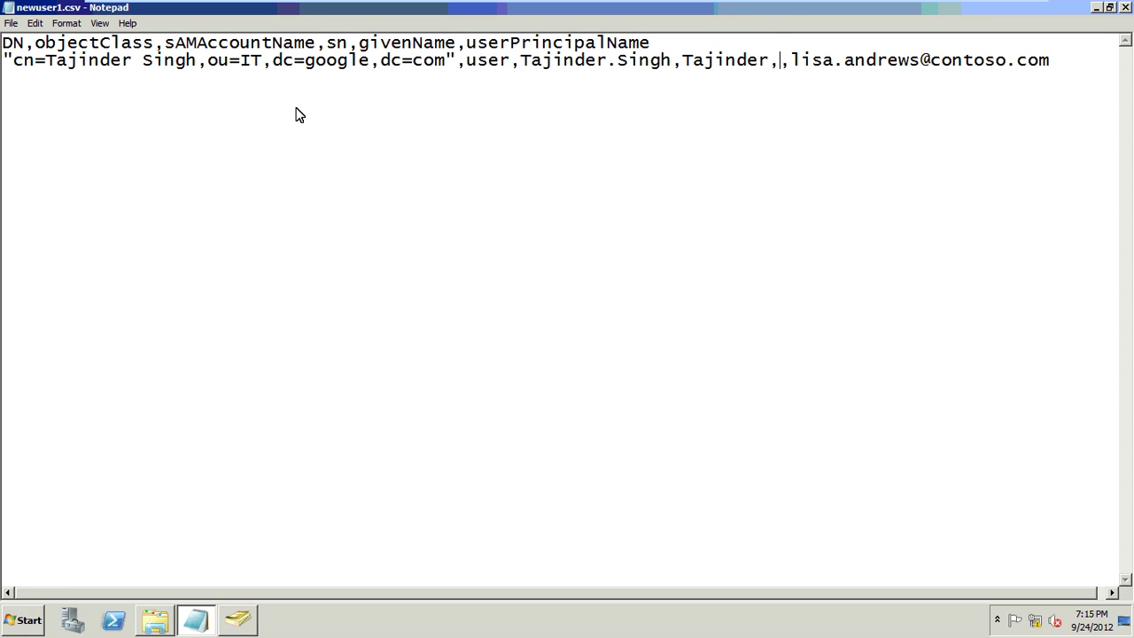
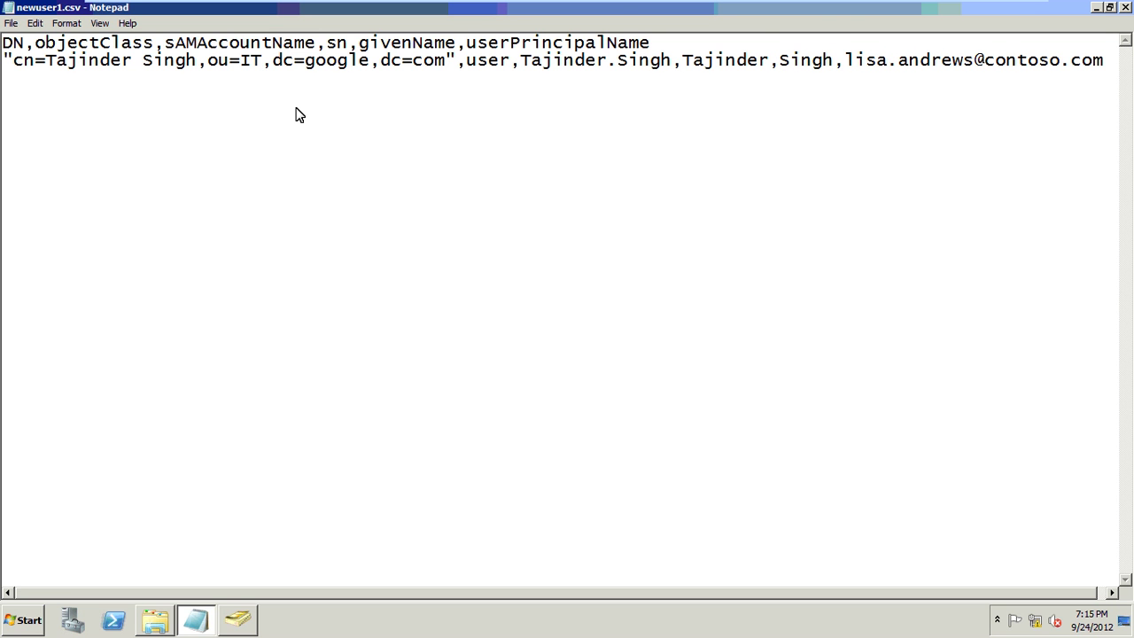
- Rewrite the principal name with the new user's lowercase name at the google.com domain
key(Delete)
key(Delete)
key(Delete)
key(Delete)
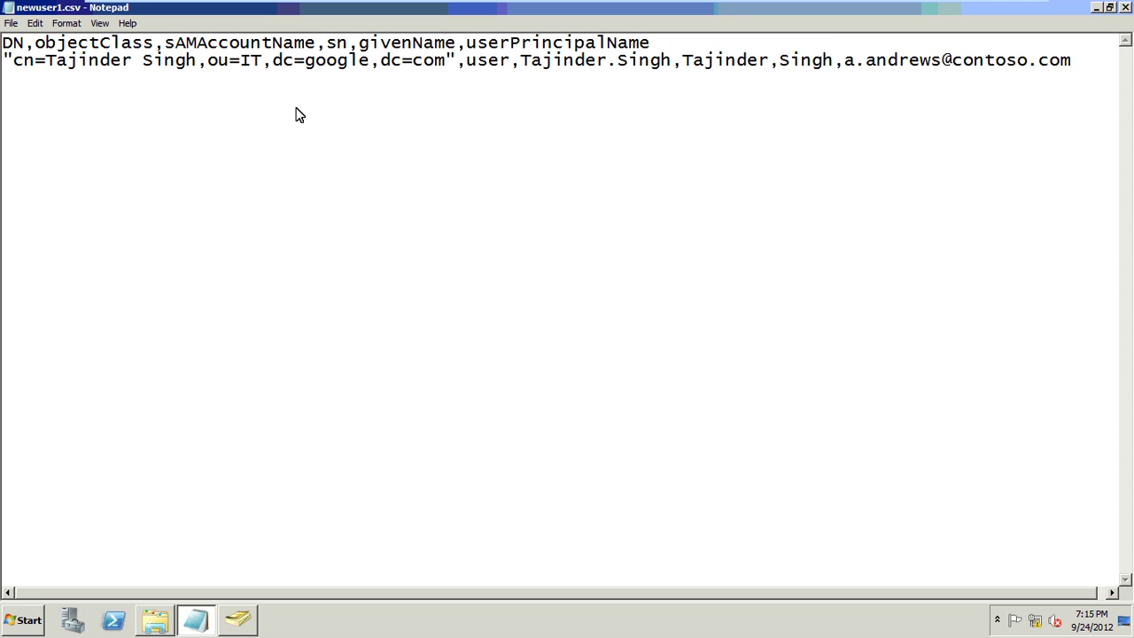
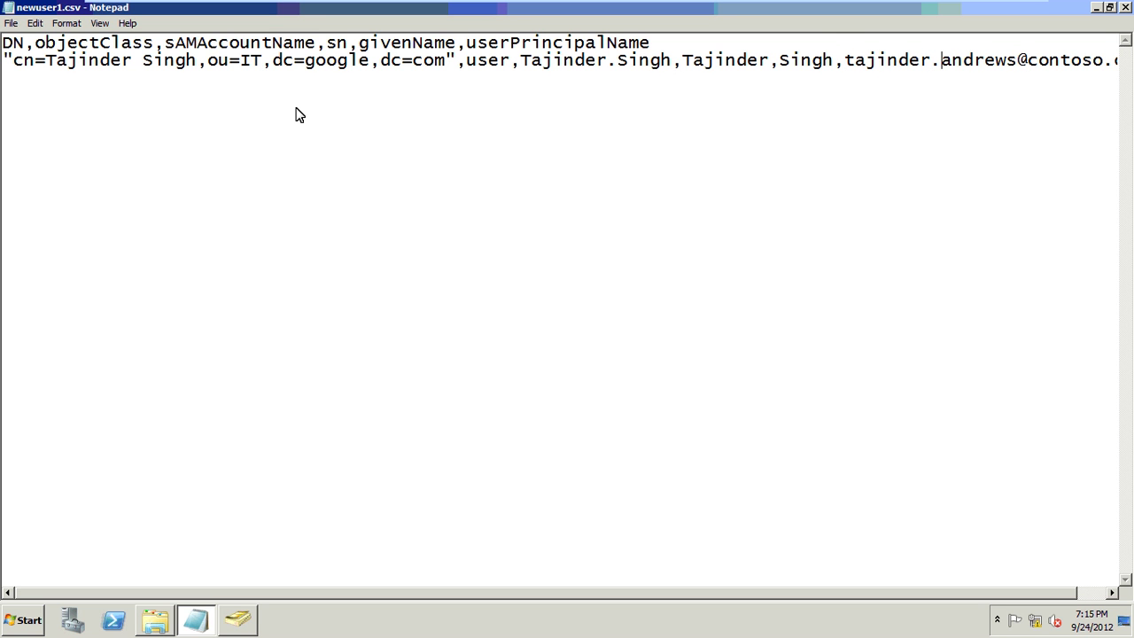
key(Delete)
key(Delete)
key(Delete)
key(Delete)
key(Delete)
key(Delete)
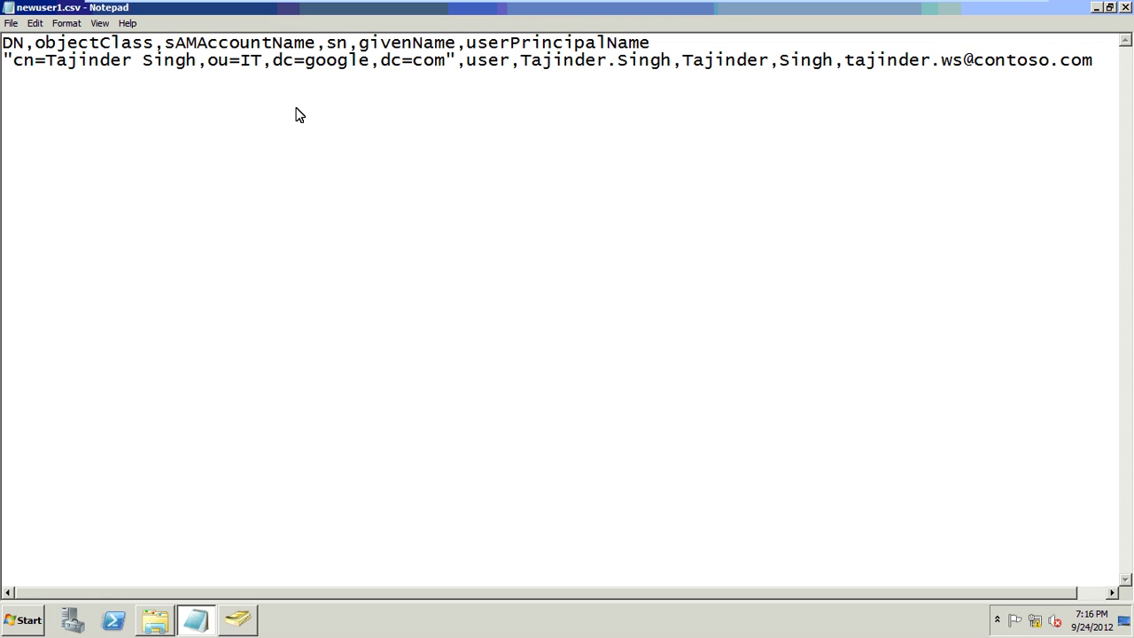
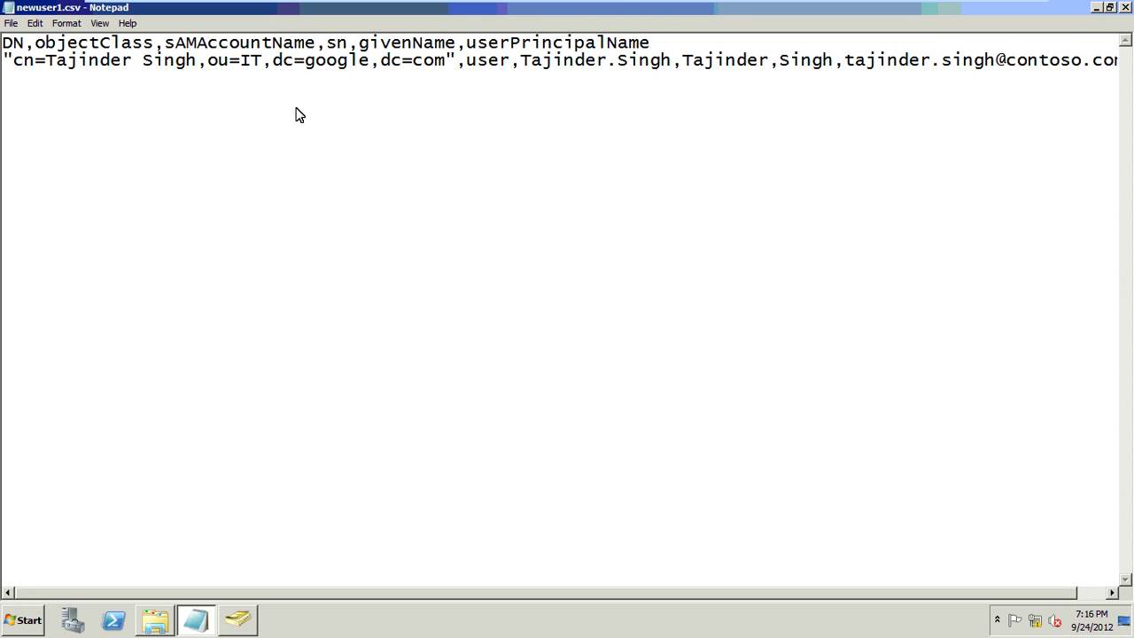
key(Delete)
key(Delete)
key(Delete)
key(Delete)
key(Delete)
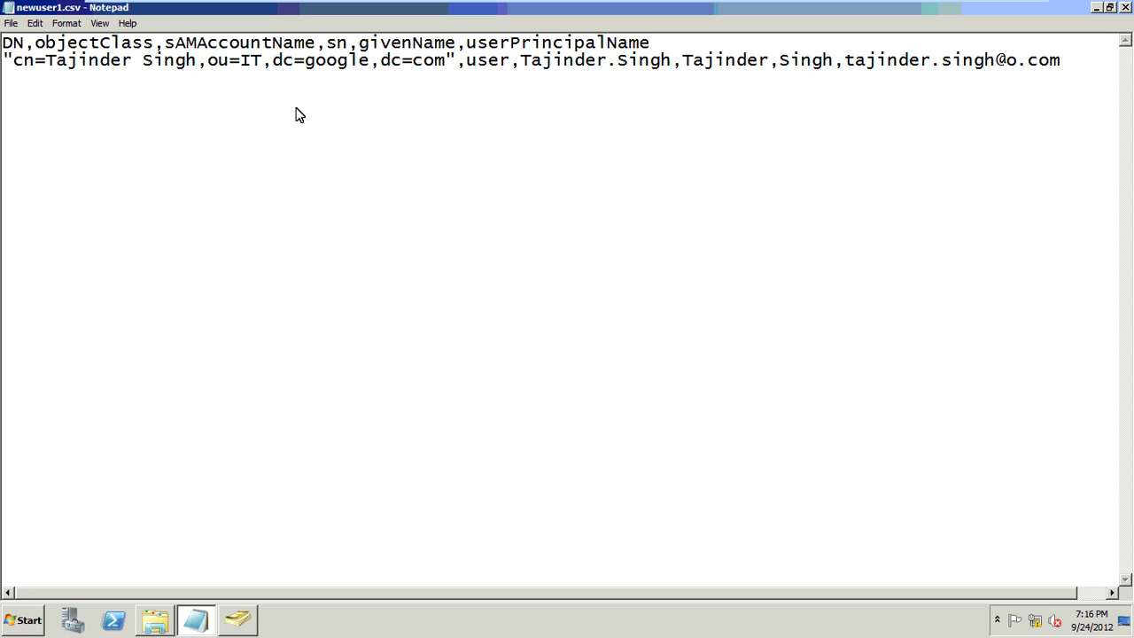
key(Delete)
text(googl)
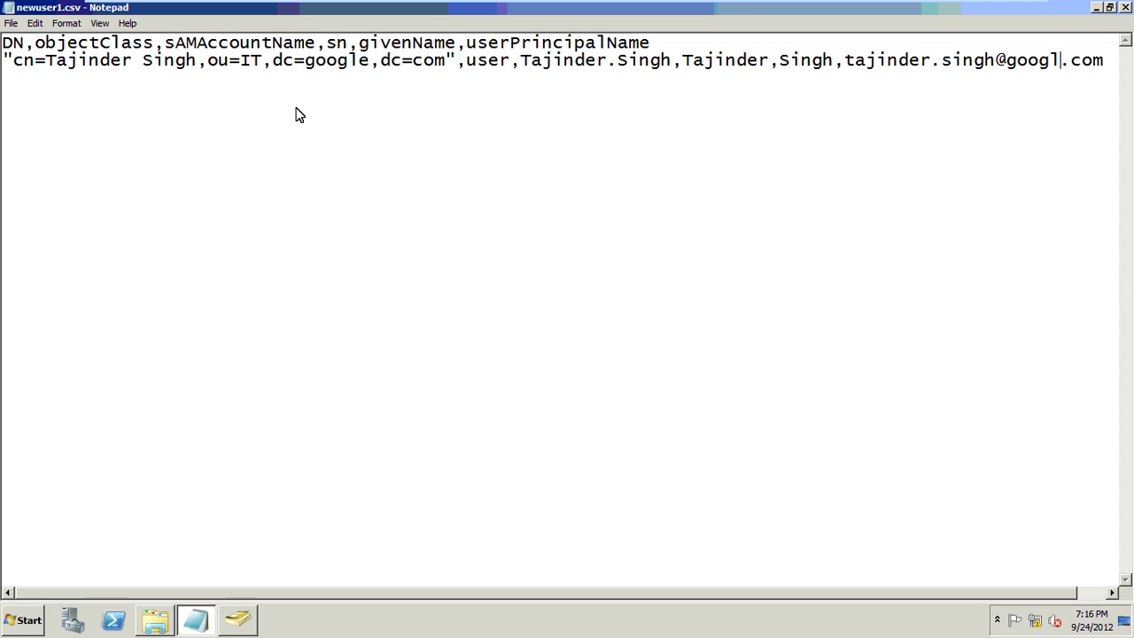
text(e)
key(ctrl+Left)
key(ctrl+Left)
key(ctrl+Left)
key(ctrl+Left)
key(ctrl+Left)
key(ctrl+Left)
key(ctrl+Left)
key(ctrl+Left)
key(ctrl+Left)
key(ctrl+Left)
key(ctrl+Left)
key(ctrl+Left)
key(ctrl+Left)
key(ctrl+Left)
key(ctrl+Left)
key(ctrl+Left)
key(ctrl+Left)
key(ctrl+Left)
key(ctrl+Left)
key(ctrl+Left)
key(ctrl+Left)
key(ctrl+Left)
key(ctrl+Left)
key(Left)
- Copy the user record on line 2 and paste a duplicate onto line 3
click(5, 61)
shift+click(353, 44)
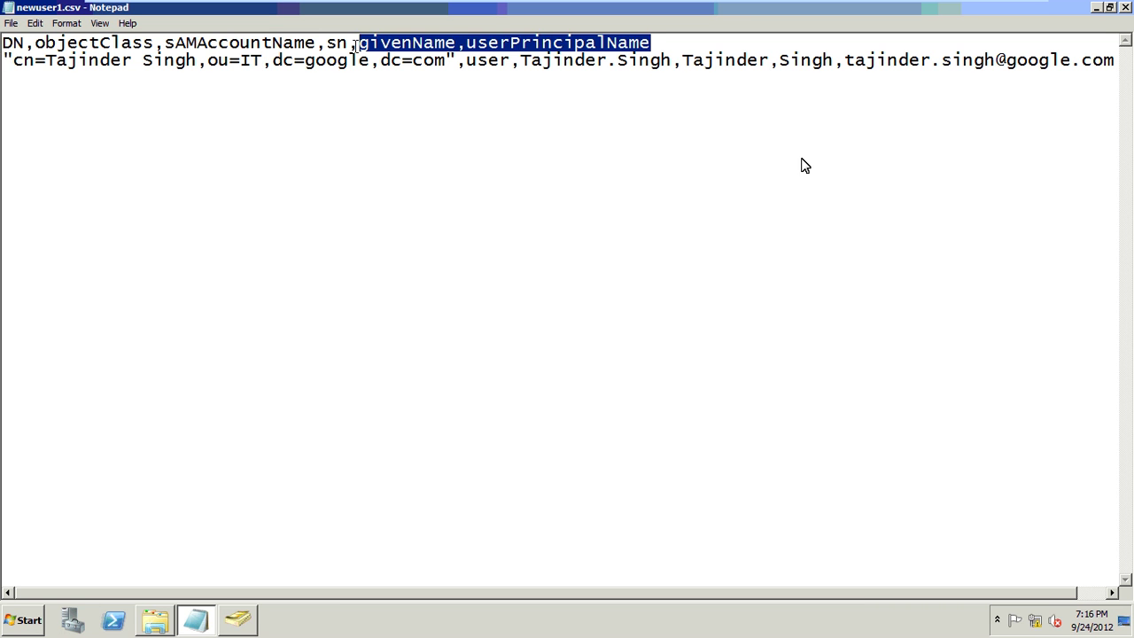
shift+click(969, 88)
key(ctrl+c)
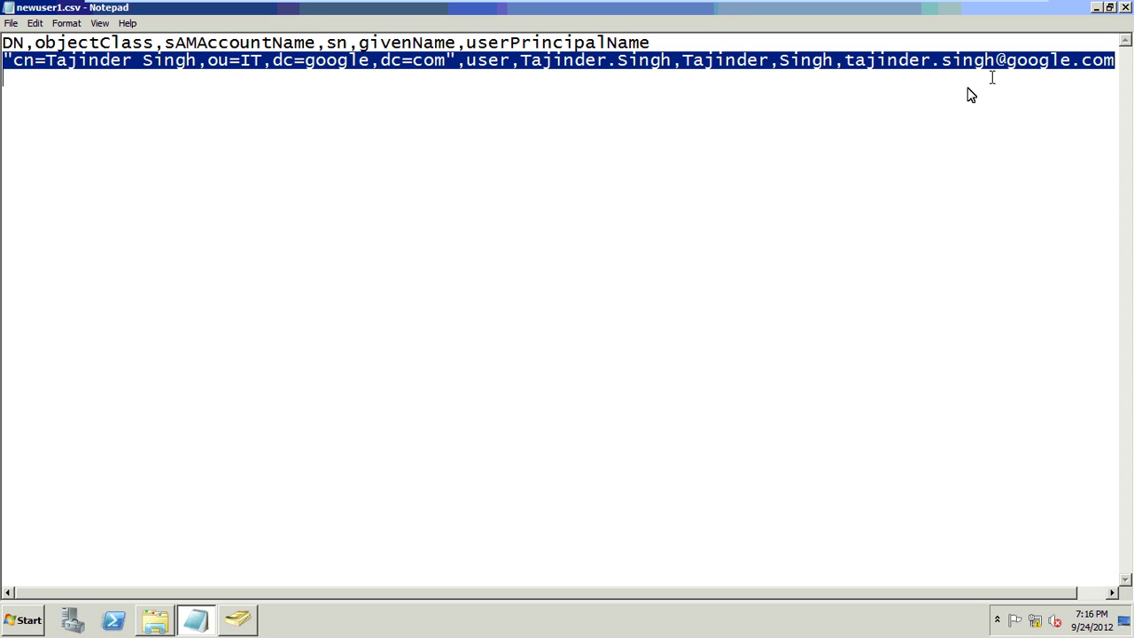
click(970, 95)
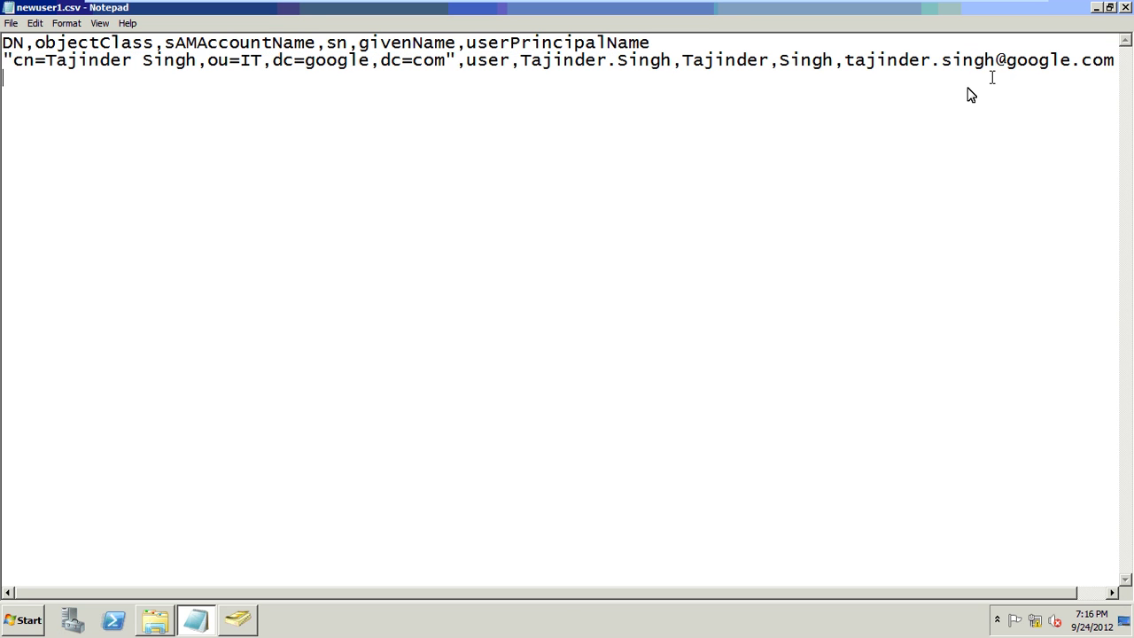
key(Return)
key(BackSpace)
key(ctrl+v)
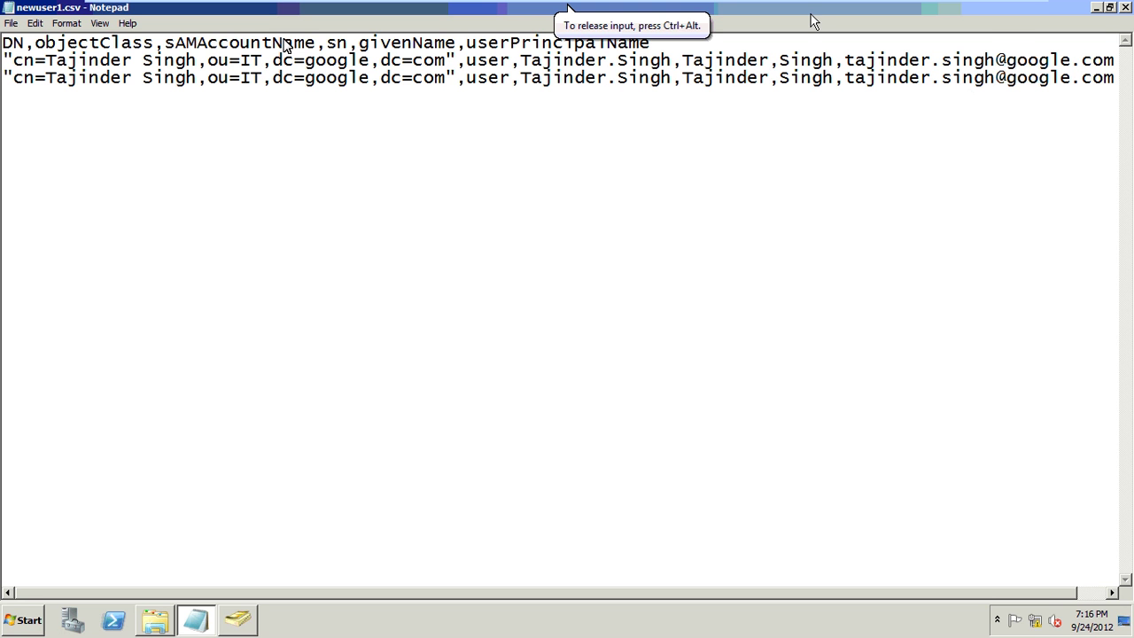
click(128, 80)
- On line 3, put the second user's first name in the cn= and account name fields
key(Left)
key(Left)
key(Left)
key(Left)
key(Left)
key(BackSpace)
key(BackSpace)
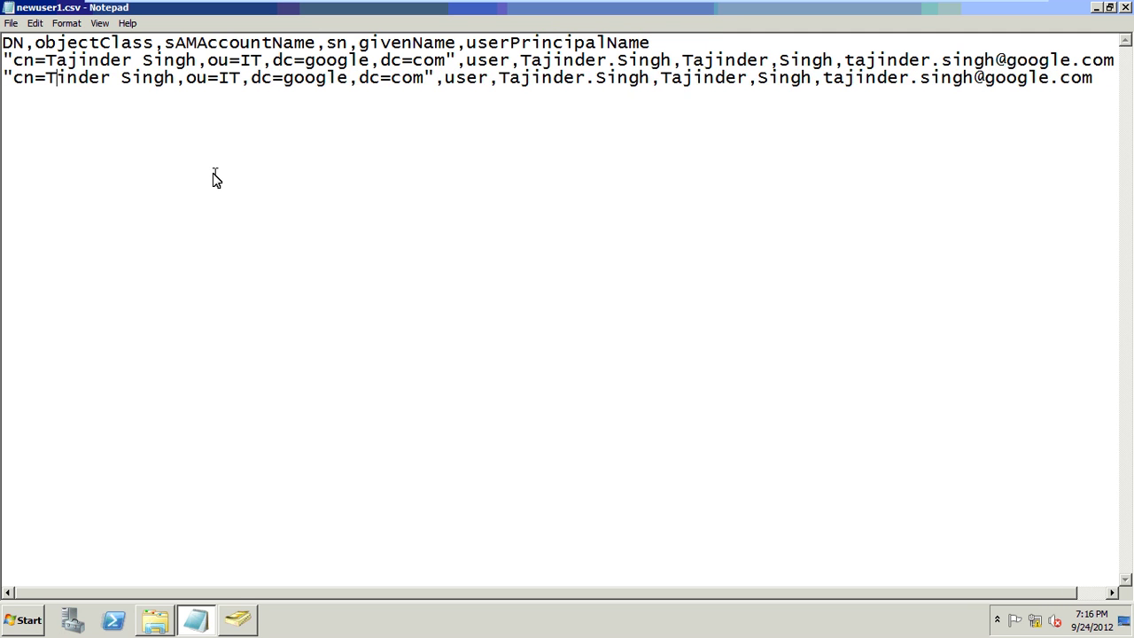
key(BackSpace)
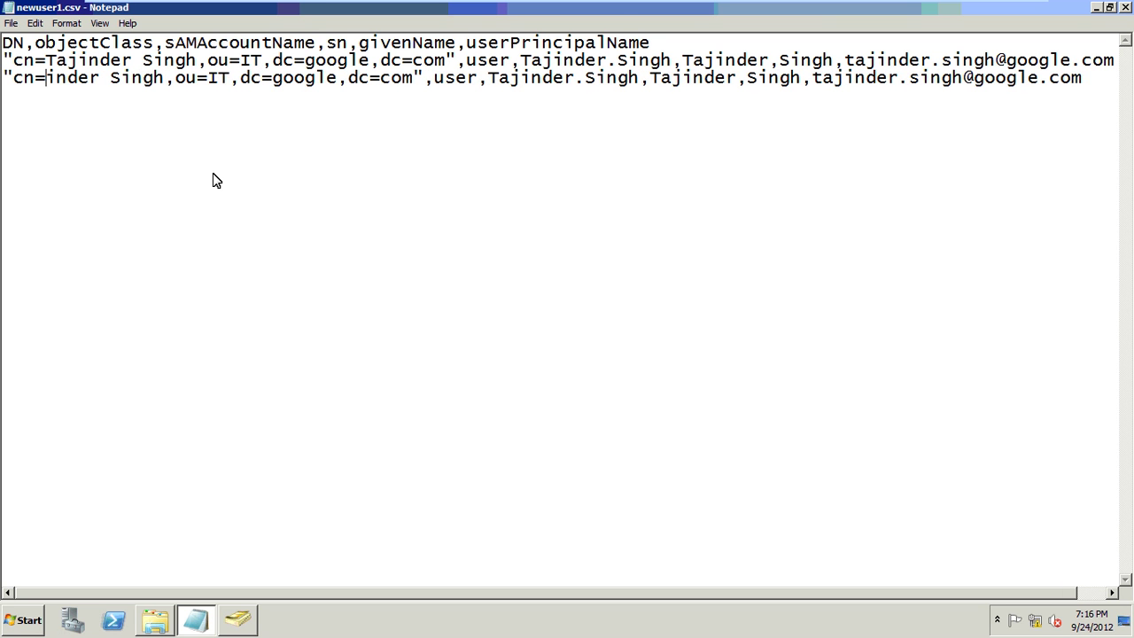
text(Jasv)
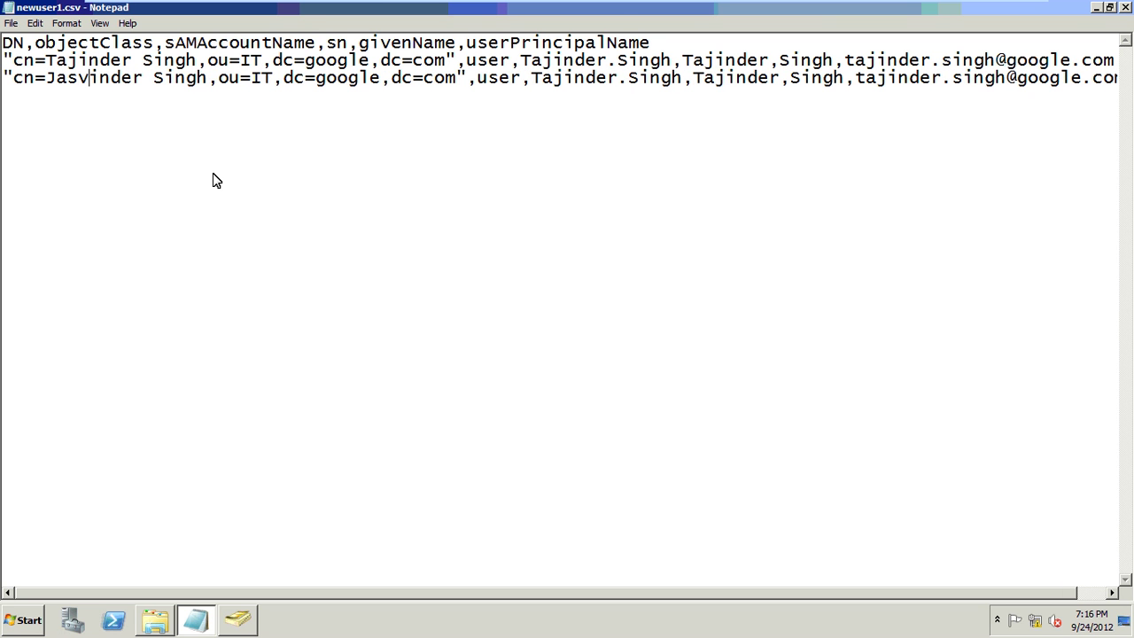
key(Right)
key(Right)
key(Right)
key(Right)
key(Right)
key(Right)
key(Right)
key(Right)
key(Right)
key(Right)
key(Right)
key(Right)
key(Right)
key(Right)
key(Right)
key(Right)
key(Right)
key(Right)
key(Right)
key(Right)
key(Right)
key(Right)
key(Right)
key(Right)
key(Right)
key(Right)
key(Right)
key(Right)
key(BackSpace)
key(BackSpace)
key(BackSpace)
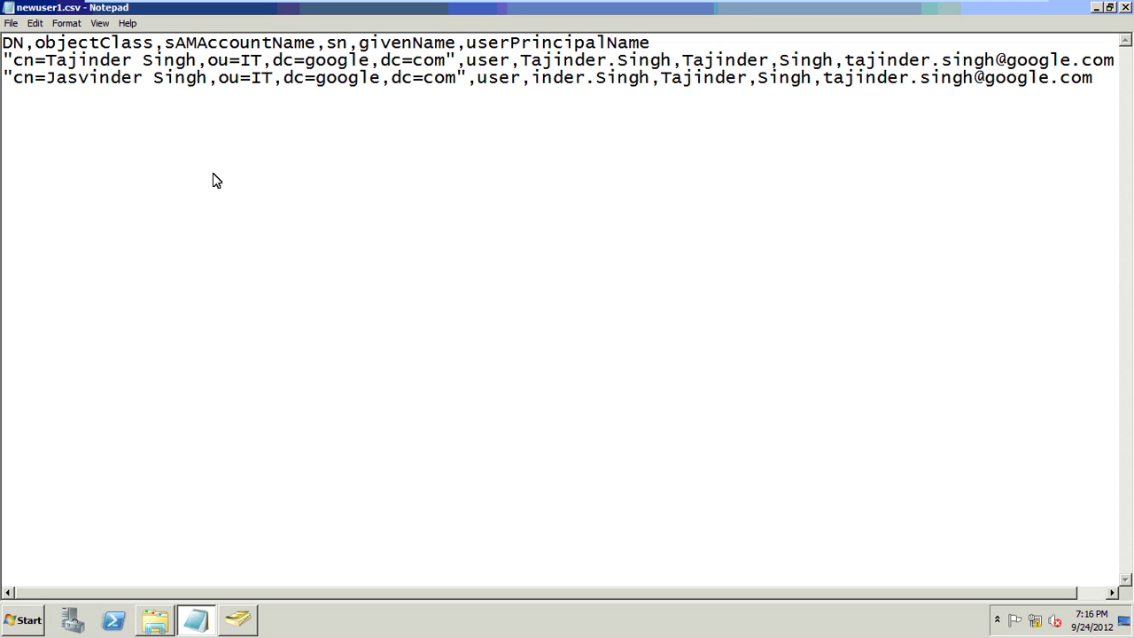
text(Ja)
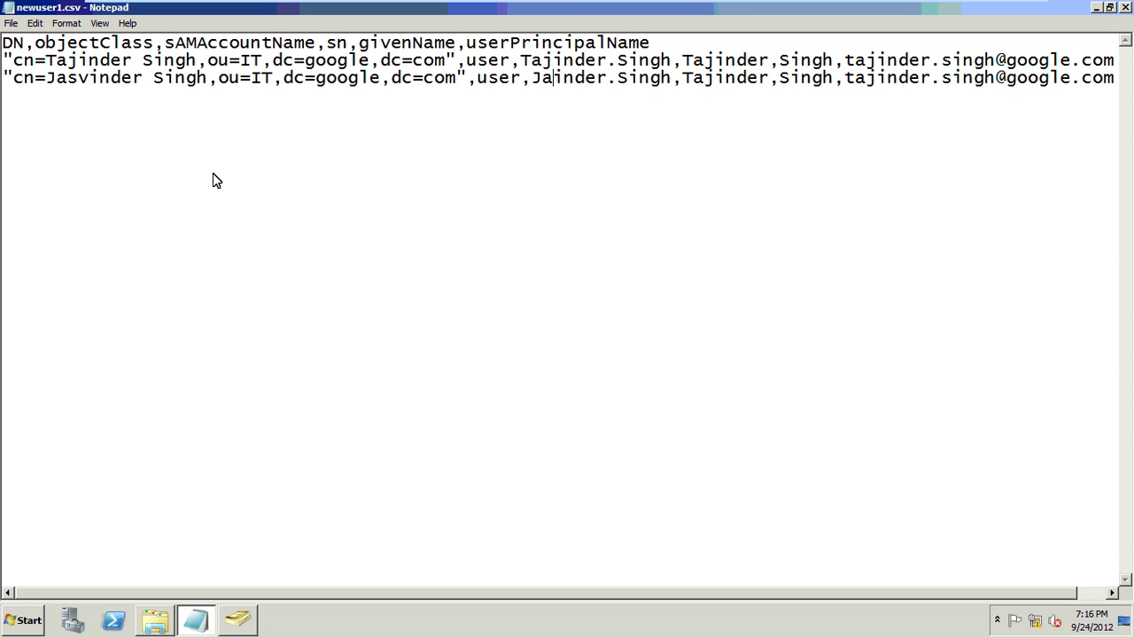
text(sv)
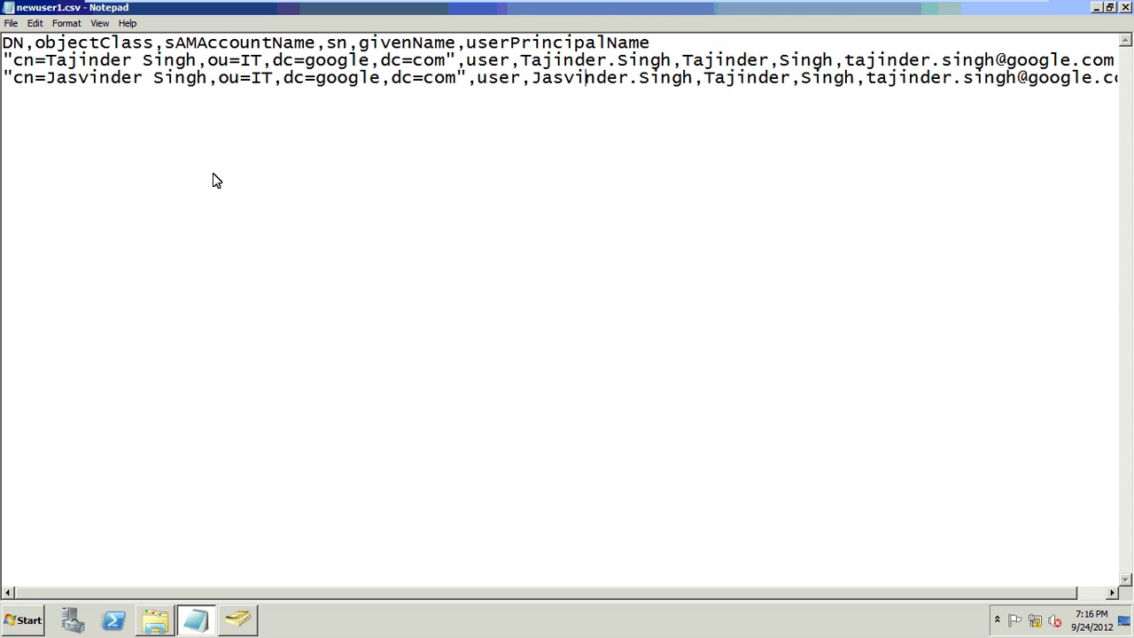
- Put the second user's first name in line 3's given name and lowercase principal name
key(Right)
key(Right)
key(Right)
key(Right)
key(Right)
key(Right)
key(Right)
key(Right)
key(Right)
key(Right)
key(Right)
key(BackSpace)
key(BackSpace)
key(BackSpace)
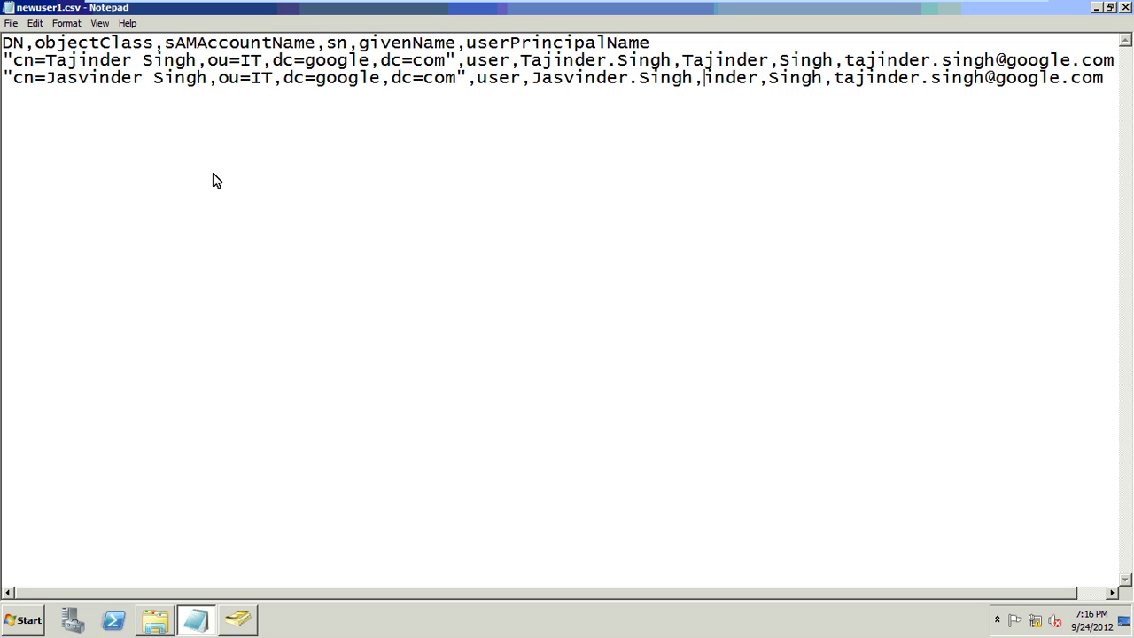
text(Jasv)
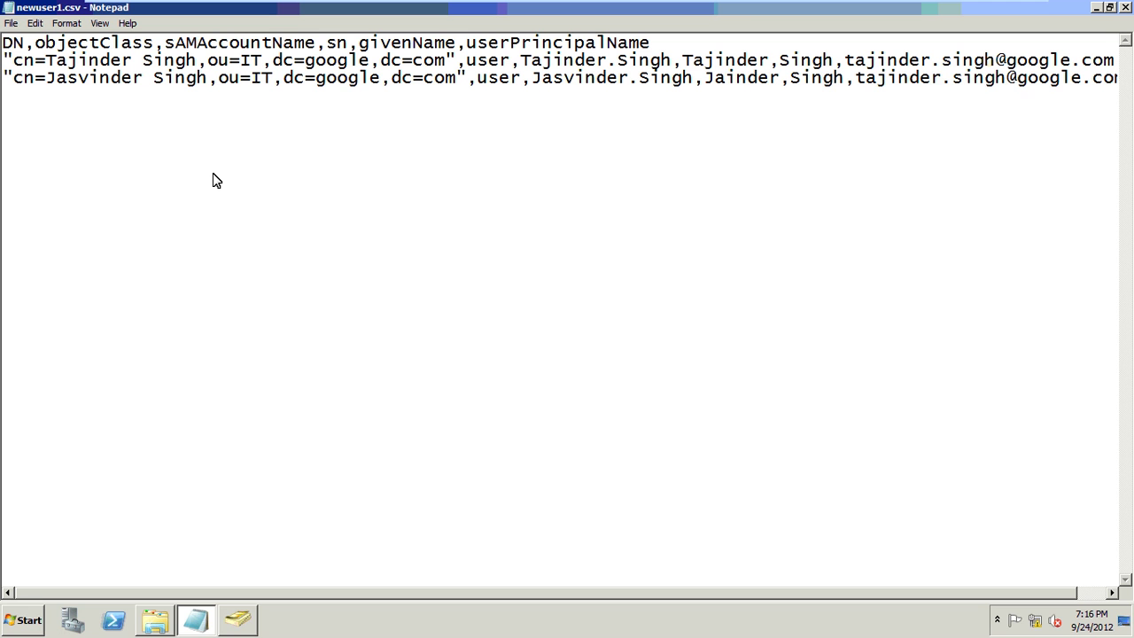
key(Right)
key(Right)
key(Right)
key(Right)
key(Right)
key(Right)
key(Right)
key(Right)
key(Right)
key(Right)
key(Right)
key(Right)
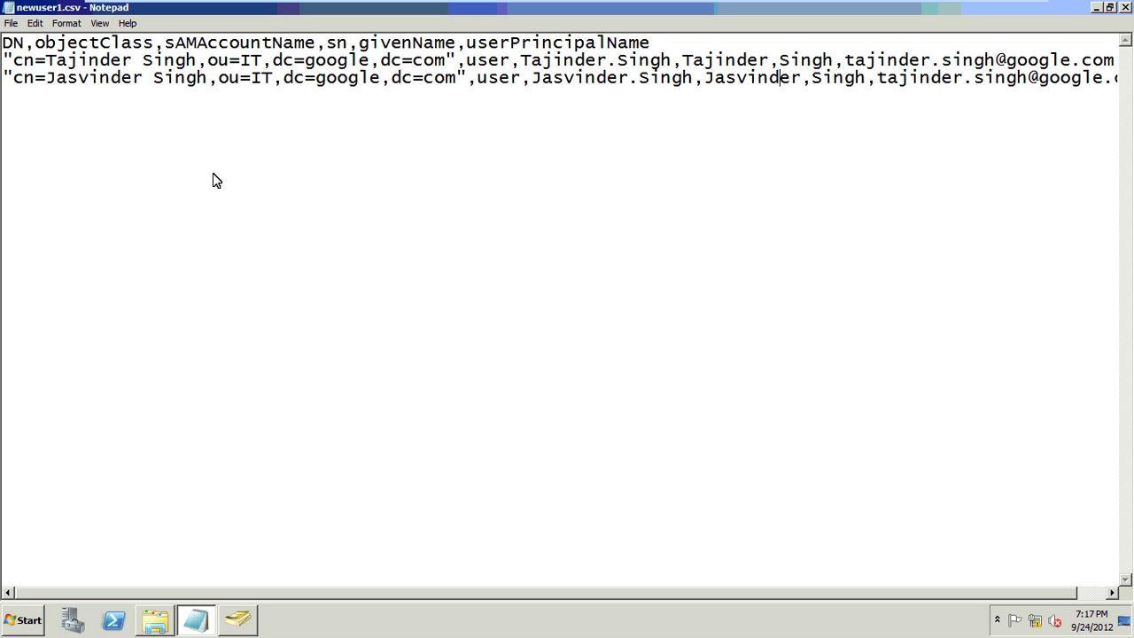
key(Right)
key(Right)
key(Right)
key(BackSpace)
key(BackSpace)
key(BackSpace)
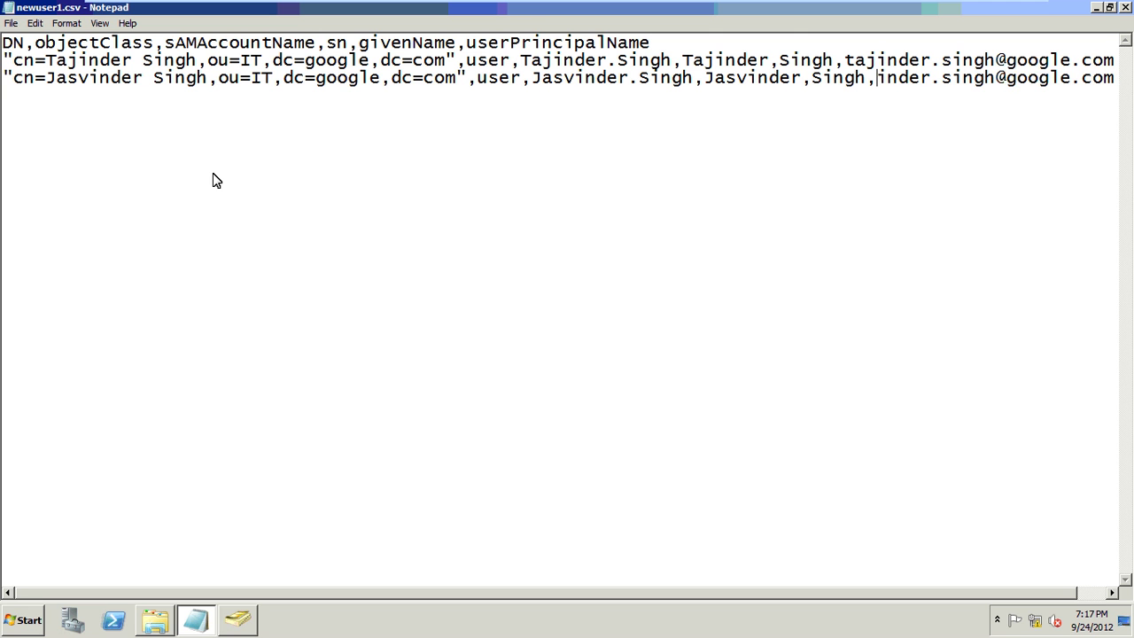
text(jasv)
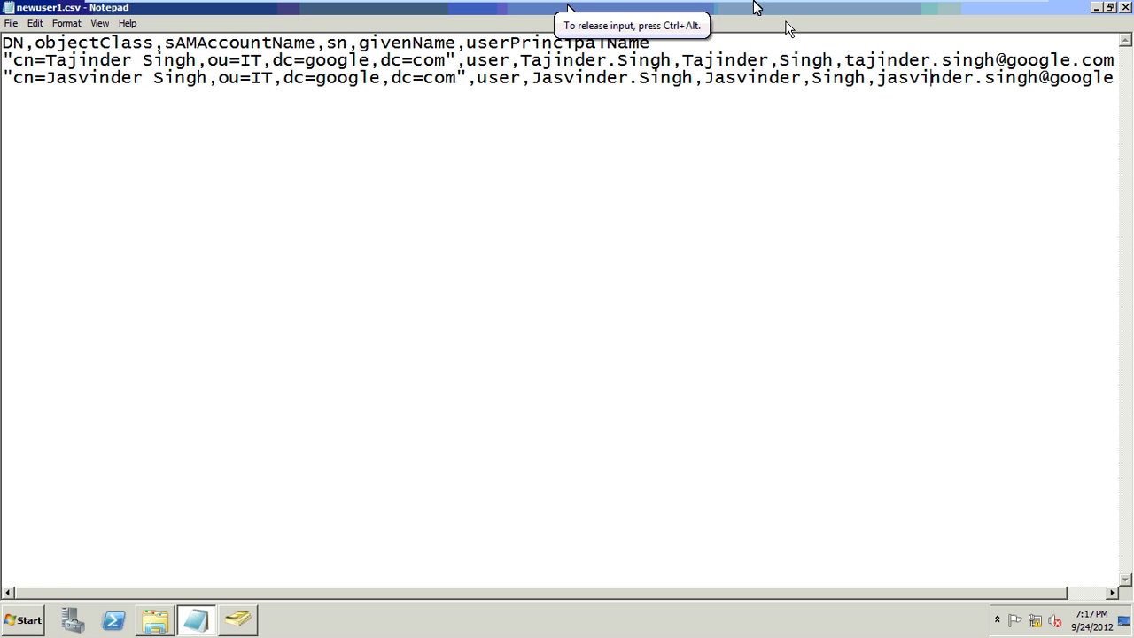
- Add an empty line after the second record and review line 3
key(End)
key(Return)
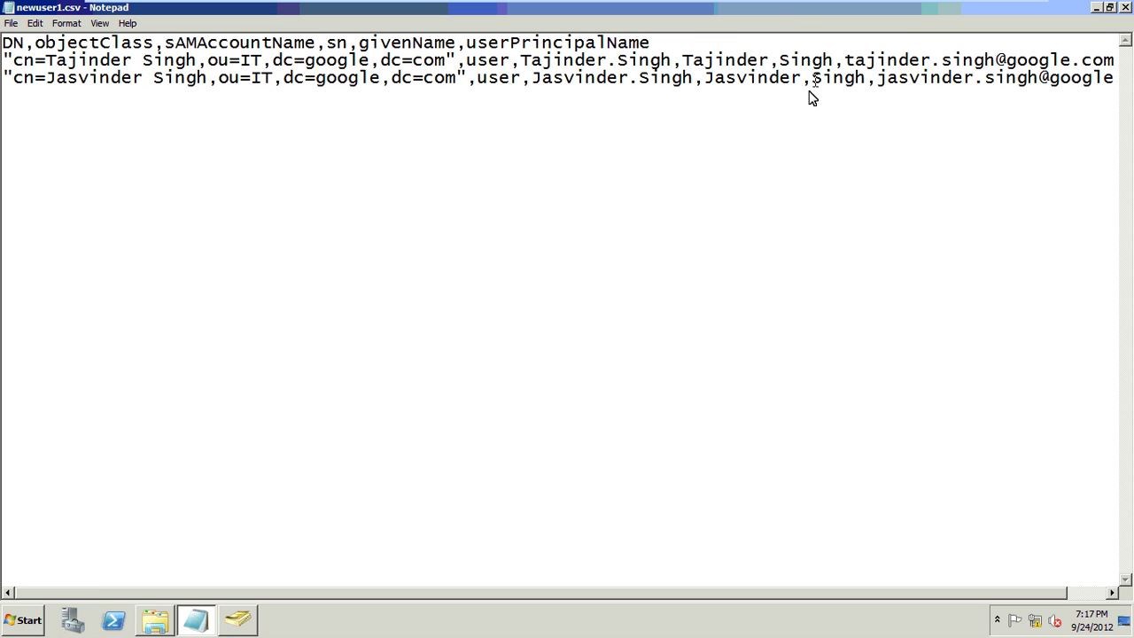
key(End)
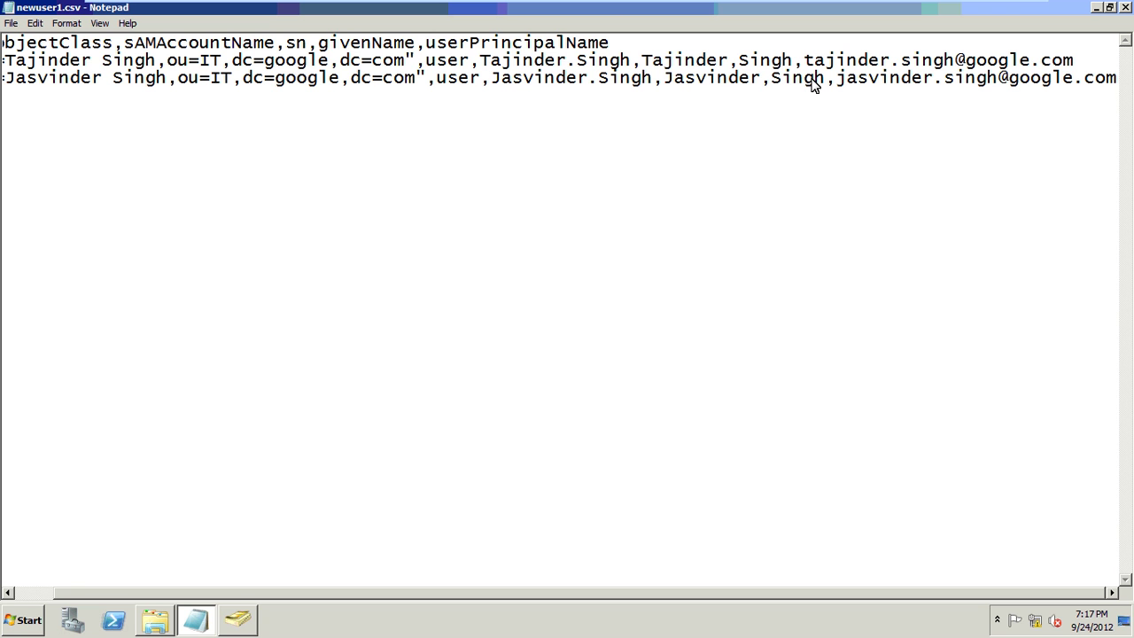
click(59, 60)
key(shift+End)
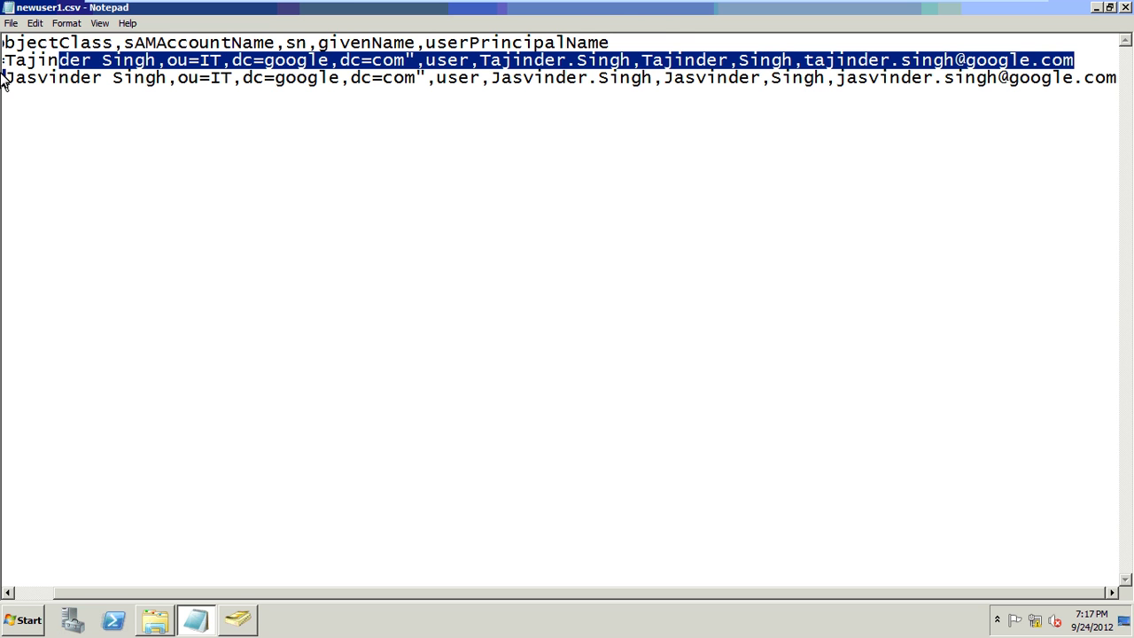
key(Home)
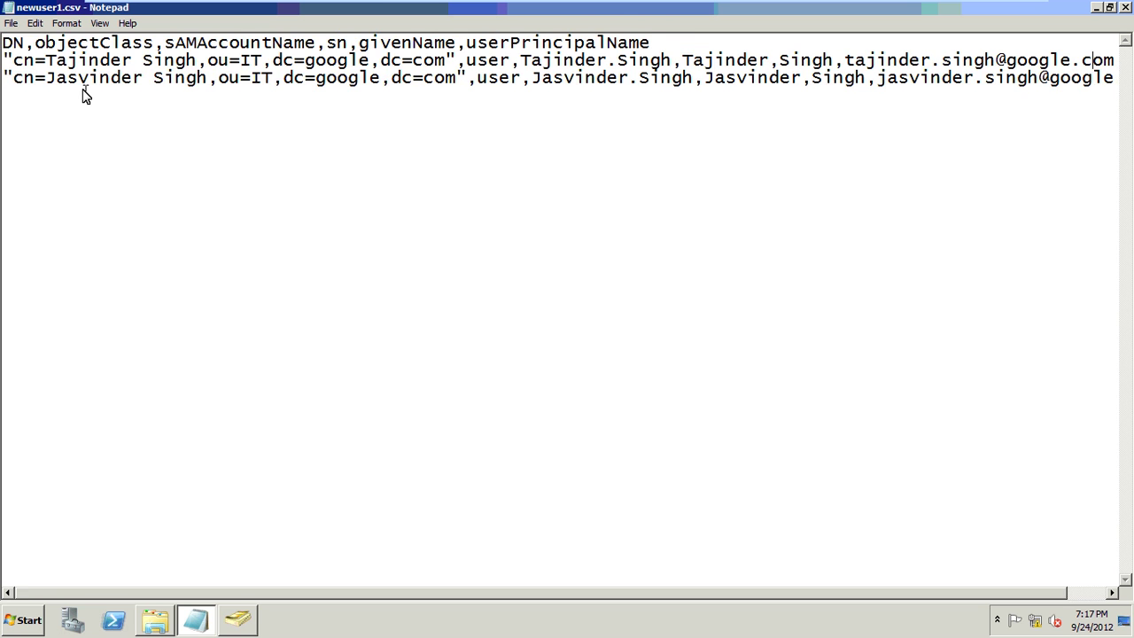
- Save the file as "users.csv" in a newly created C:\scripts5 folder
click(9, 24)
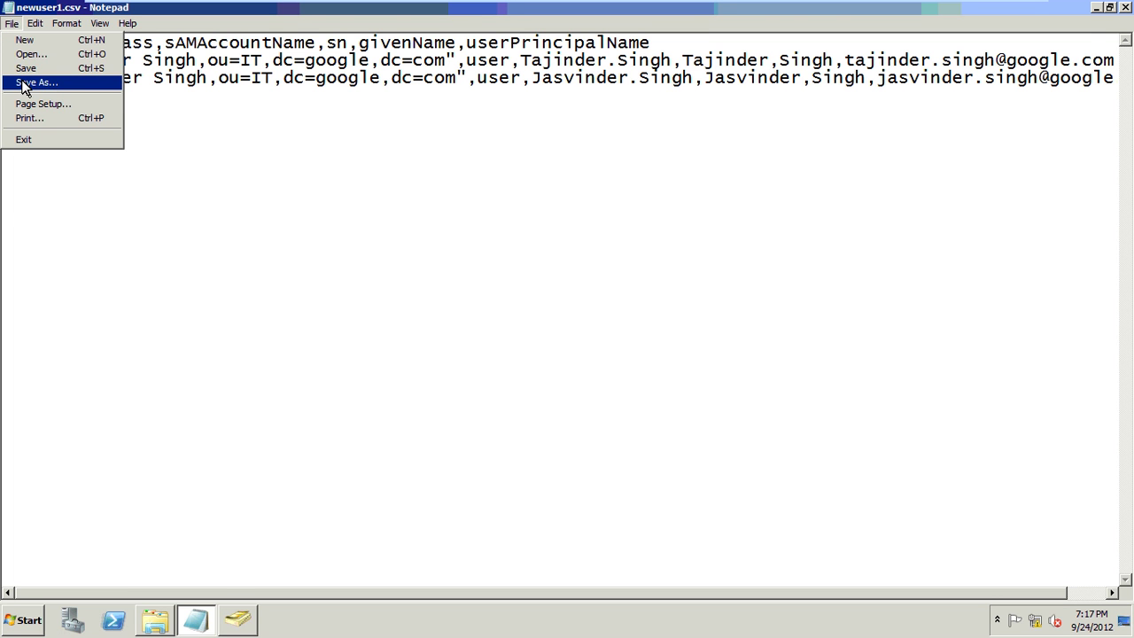
click(24, 83)
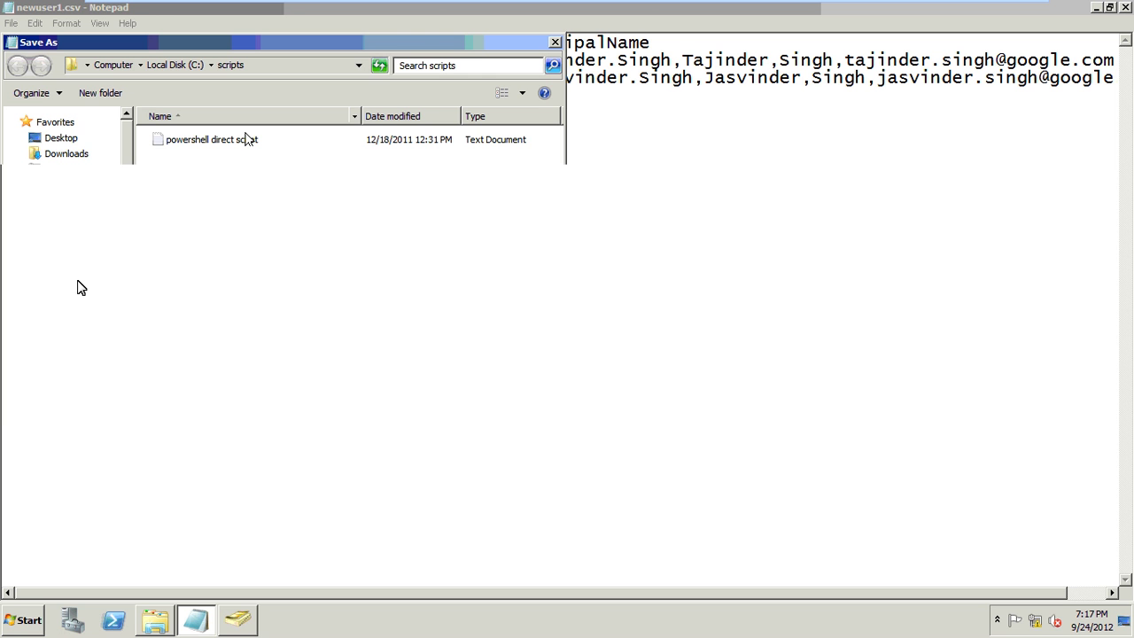
click(91, 311)
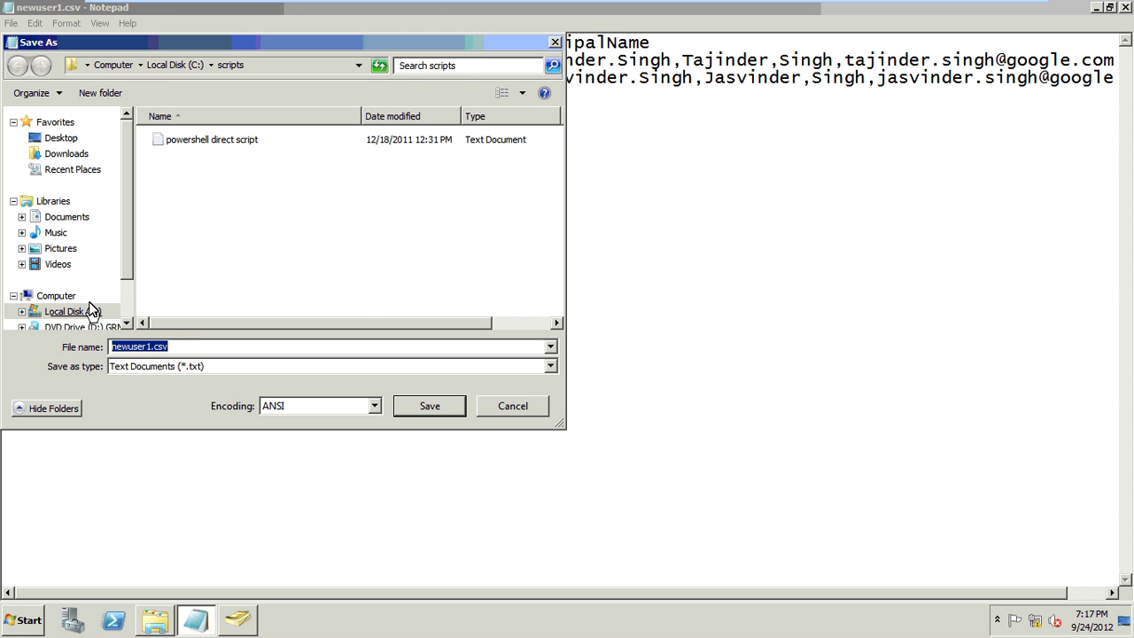
right_click(246, 239)
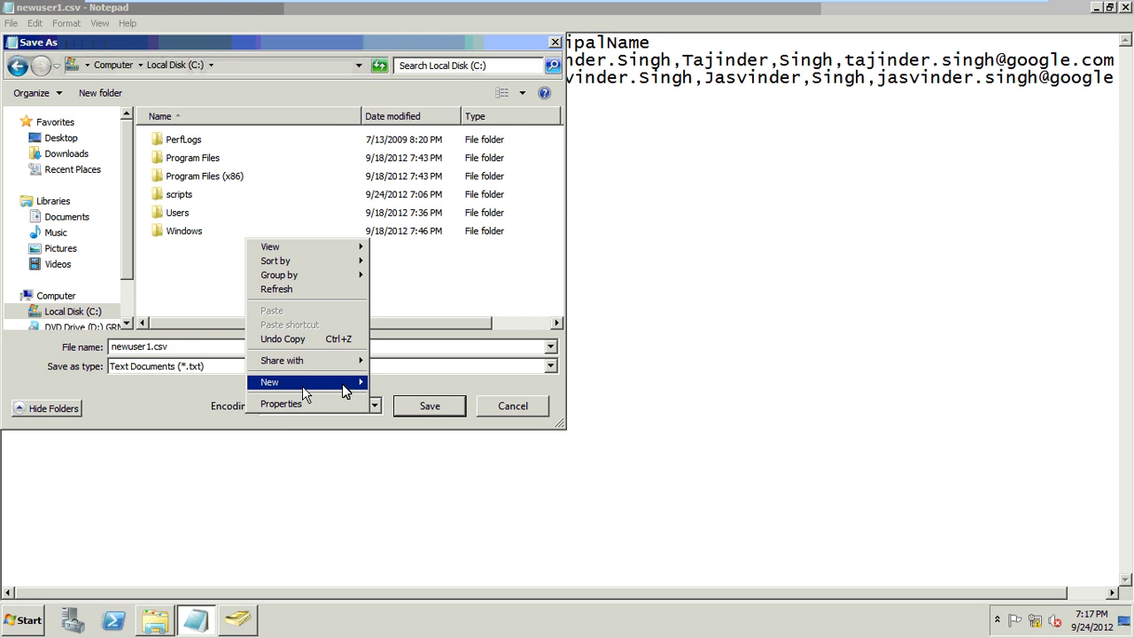
mouse_move(302, 386)
click(403, 382)
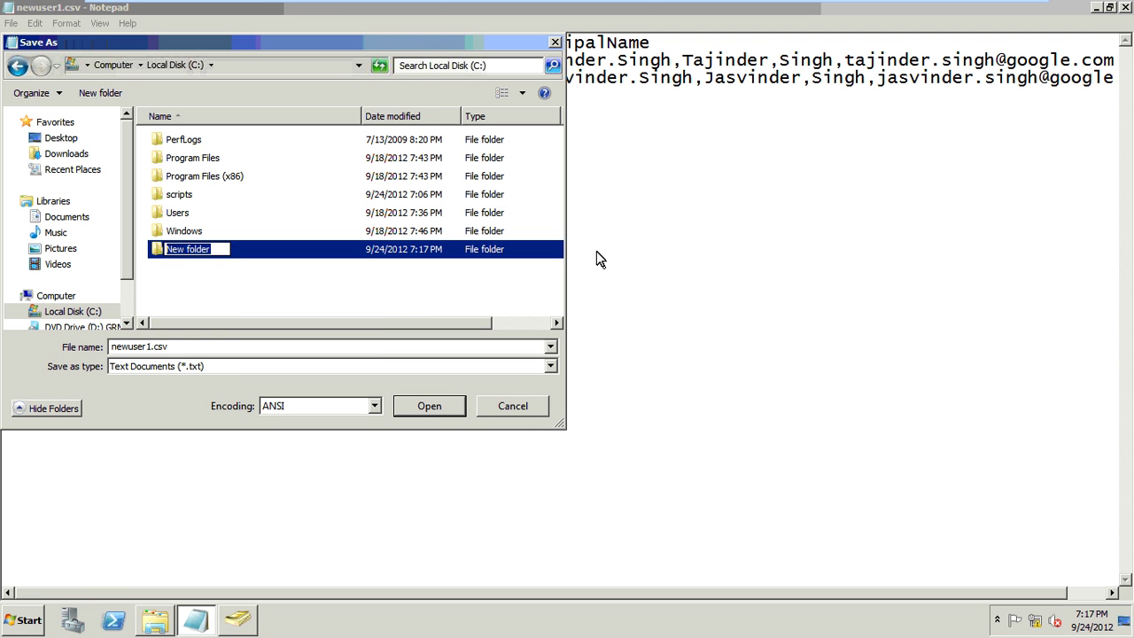
text(scripts5)
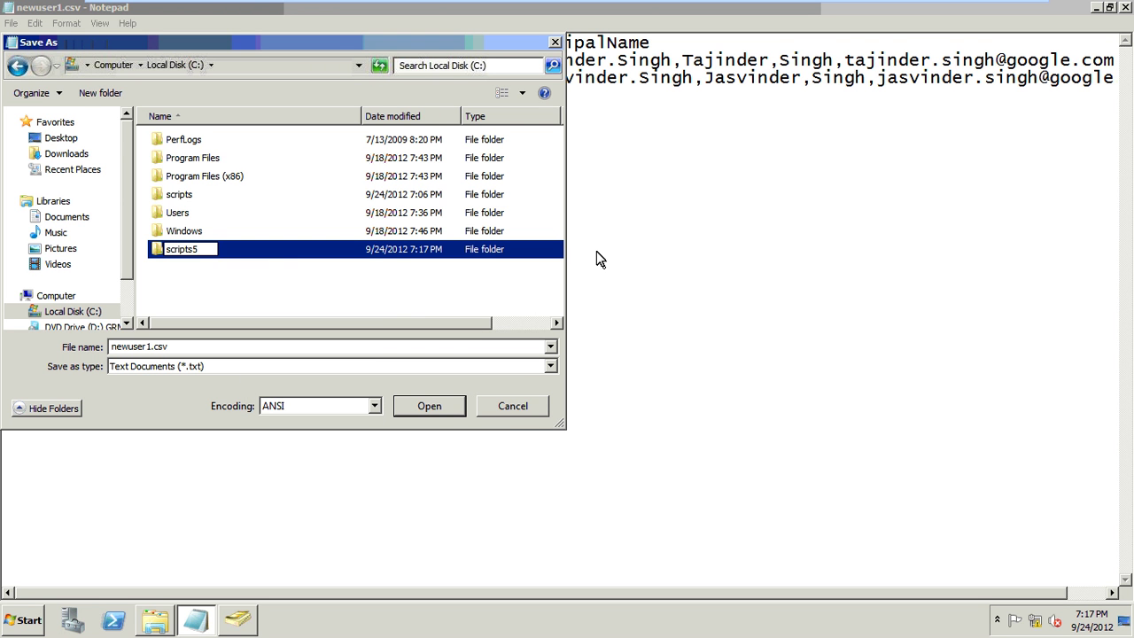
key(Return)
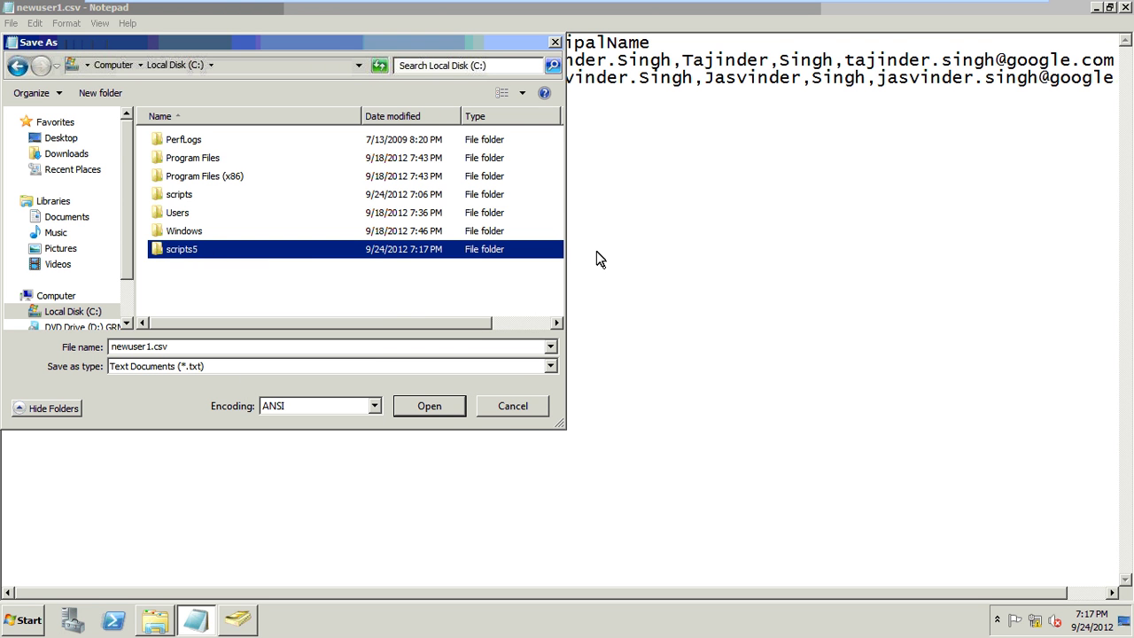
key(Return)
double_click(170, 347)
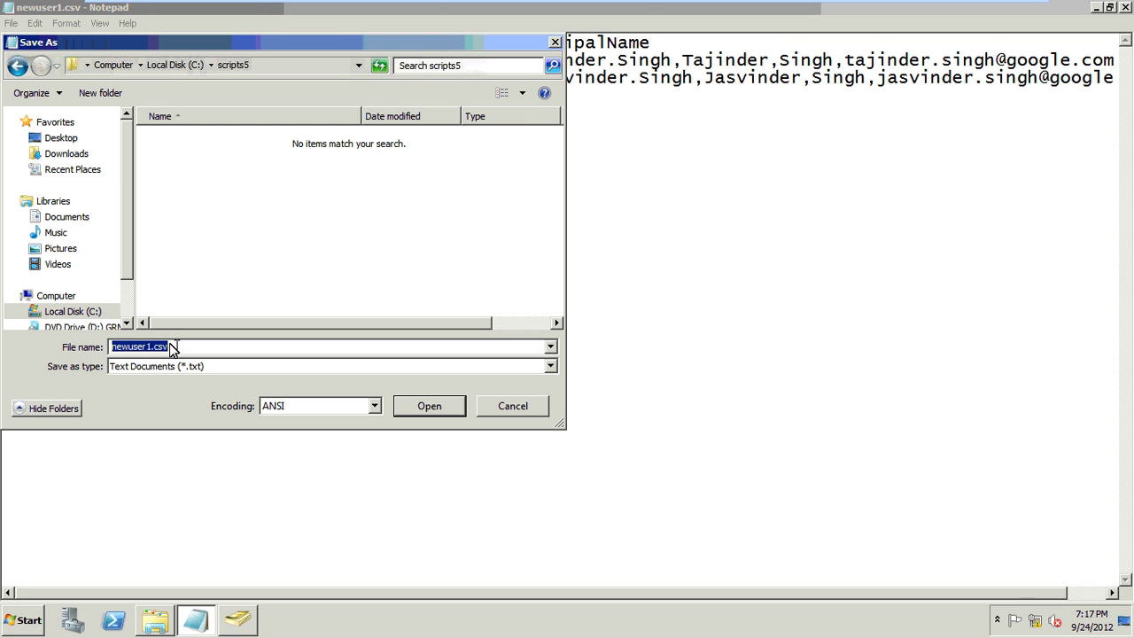
text("users)
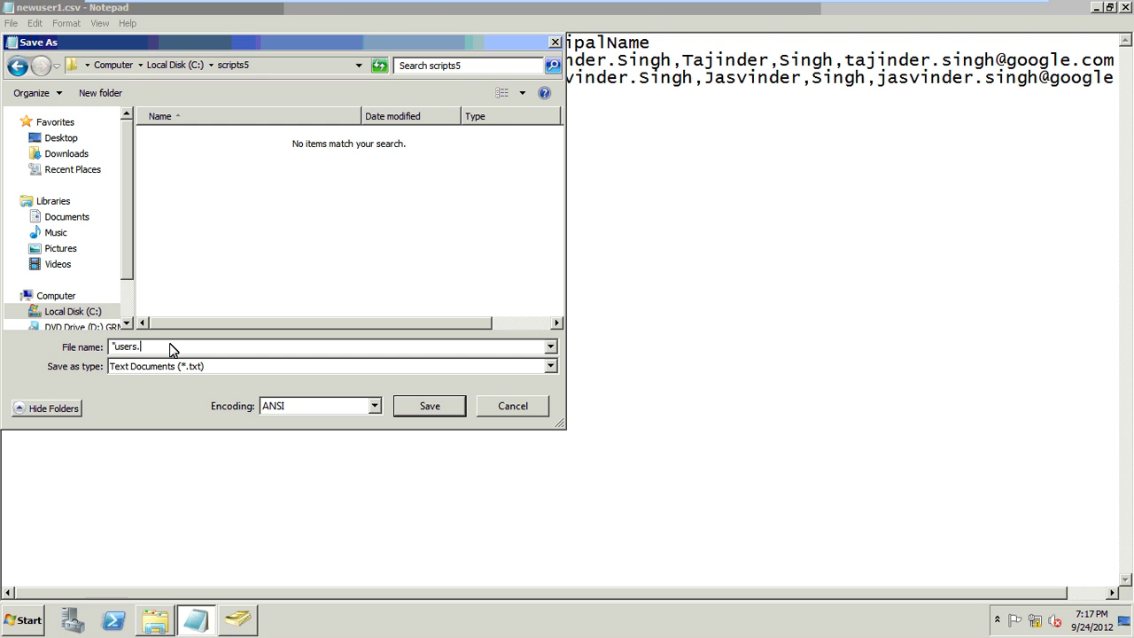
text(.csv")
click(419, 410)
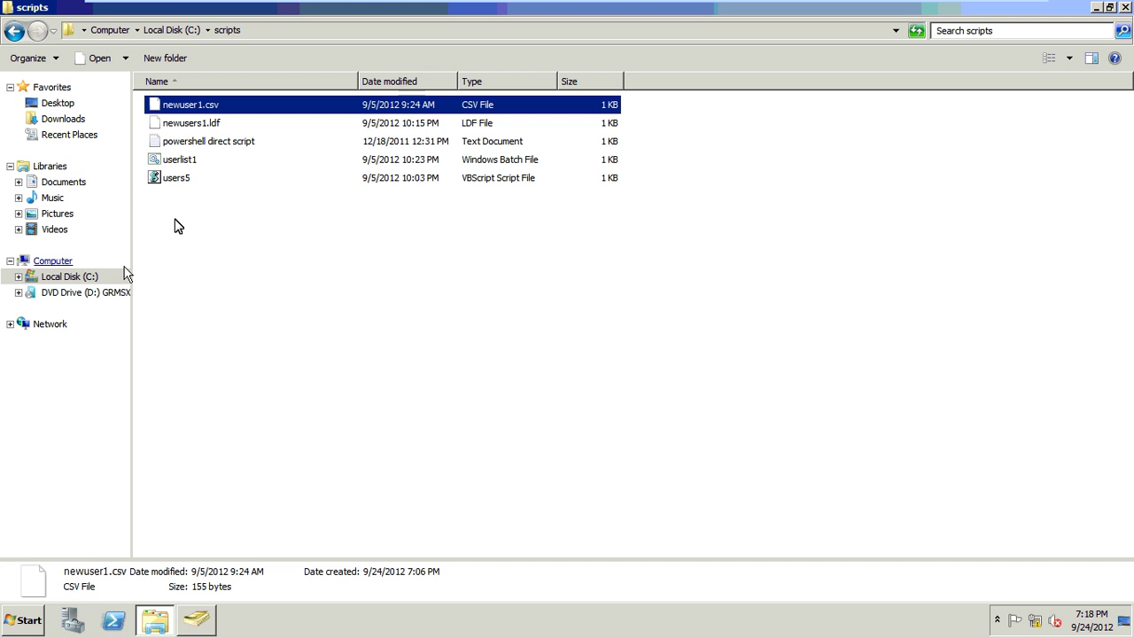
- Check that users.csv is in C:\scripts5 in Explorer, then close the window
click(103, 282)
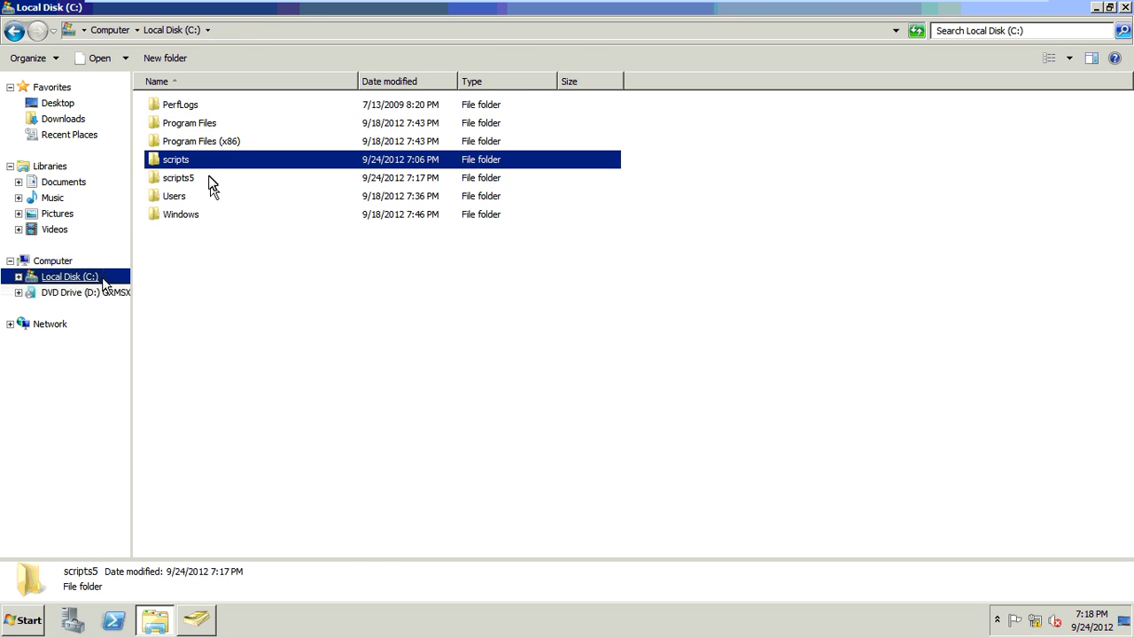
double_click(211, 179)
click(219, 106)
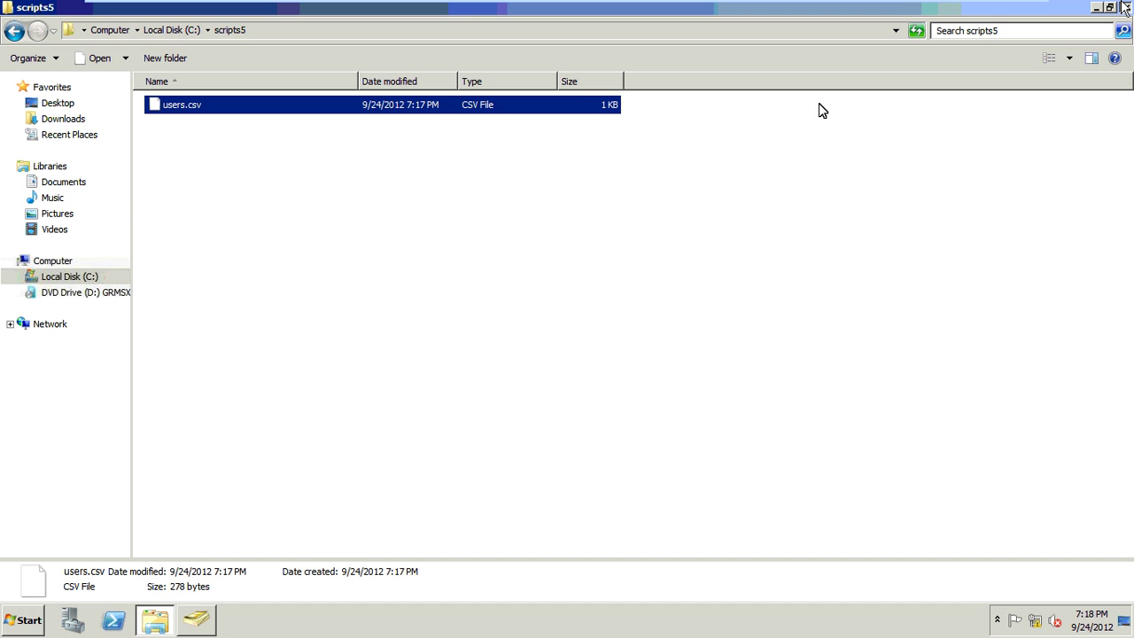
key(alt+F4)
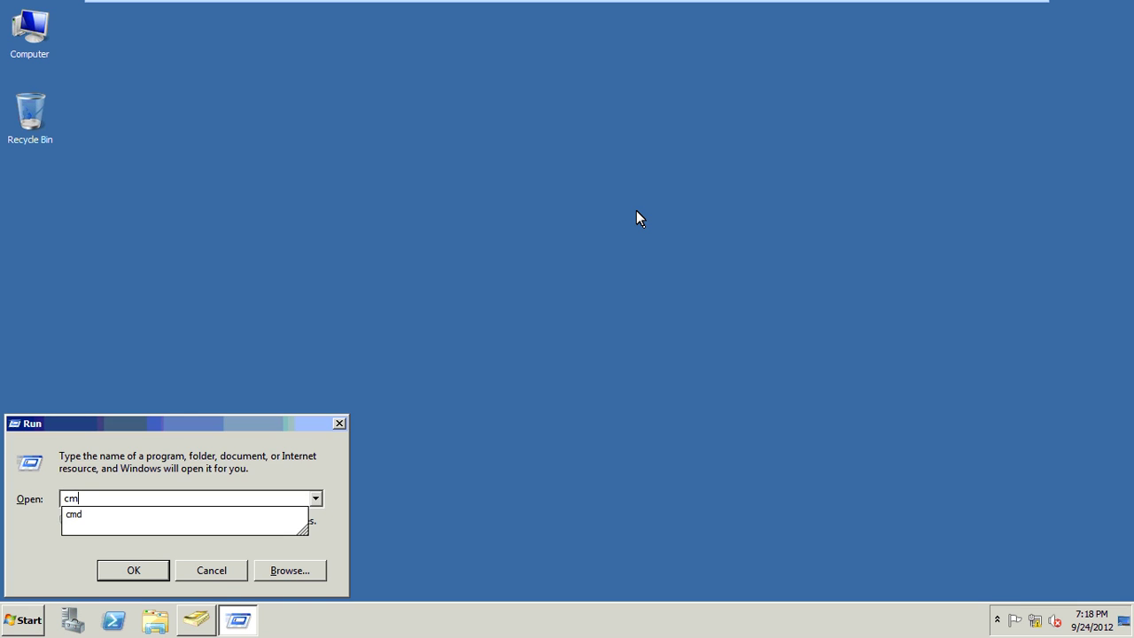
- Launch a Command Prompt and change to the root of the C: drive with cd\
text(d)
key(Return)
text(cd)
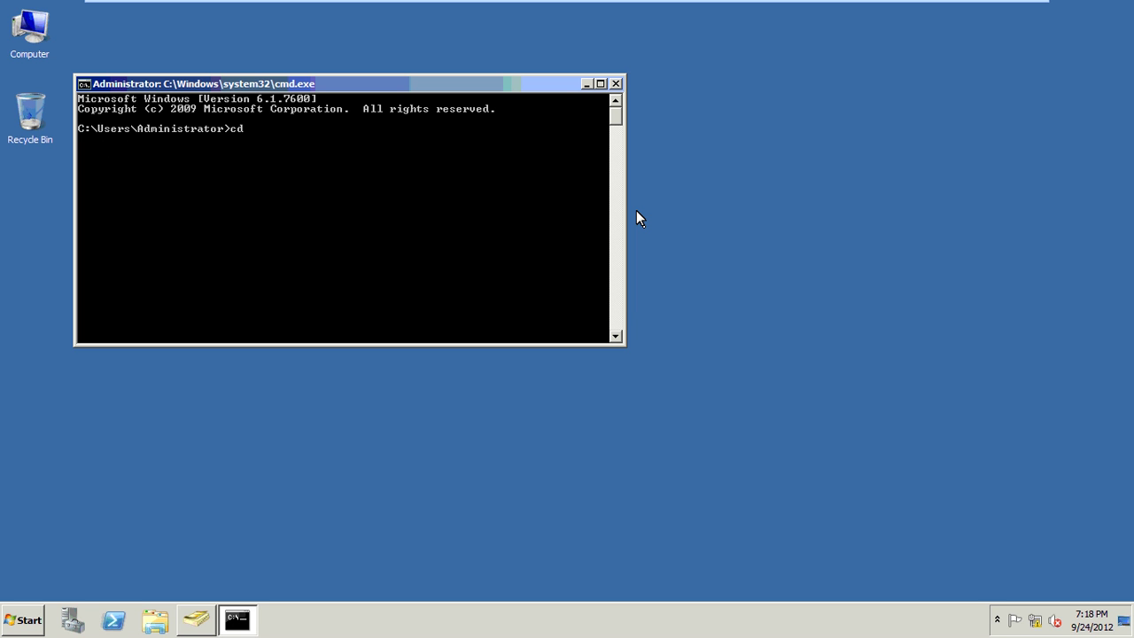
text(\)
key(Return)
- Run csvde -i -f scripts5\users.csv -k, then refresh the IT OU in Active Directory Users and Computers
text(csvde -i -f scripts5\u)
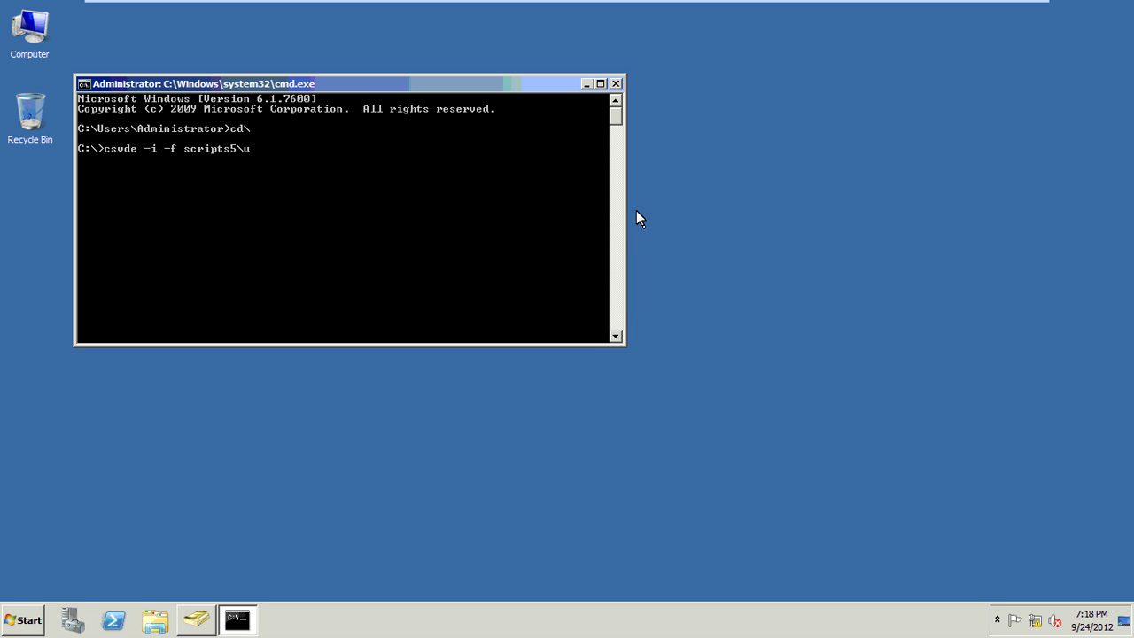
text(se)
text(rs.csv -k)
text(-k)
text(-k)
text(-k)
key(Return)
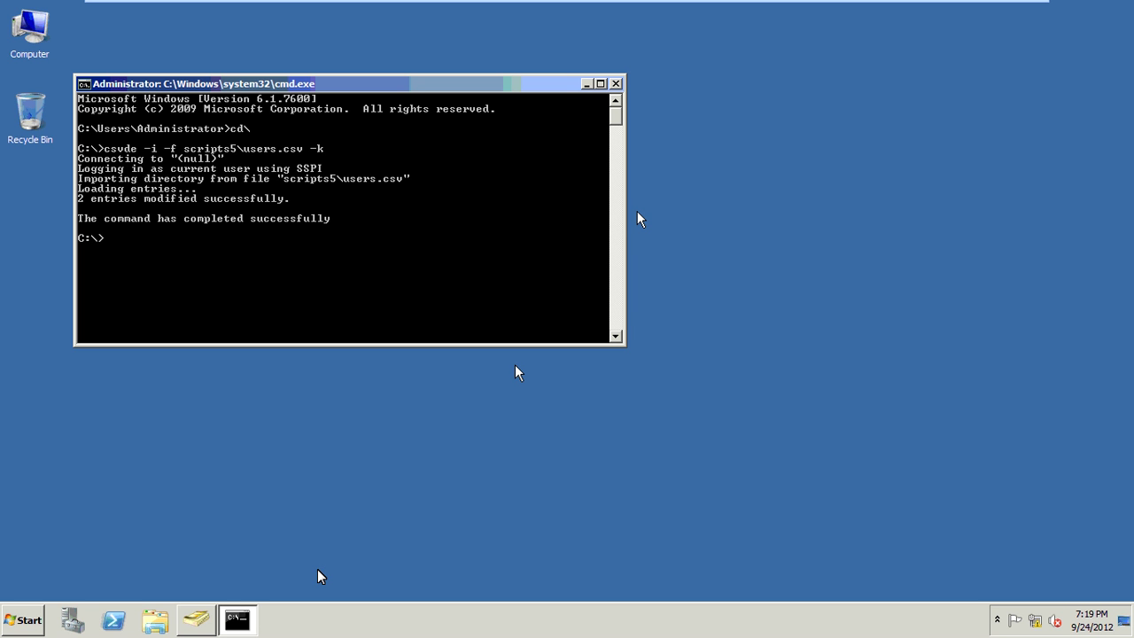
click(195, 620)
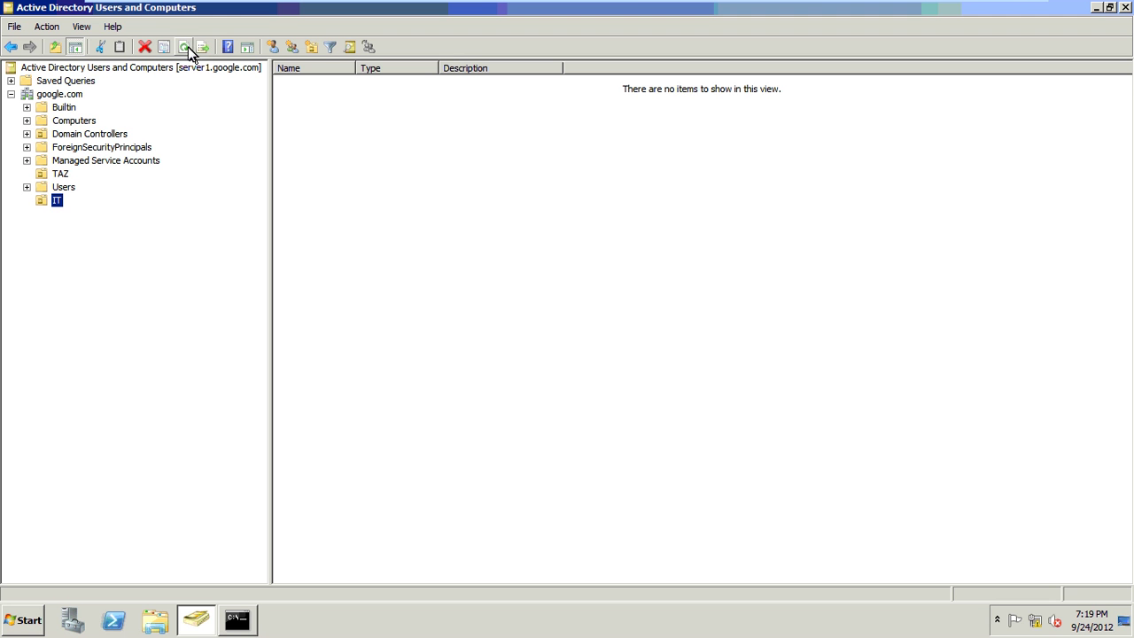
click(187, 49)
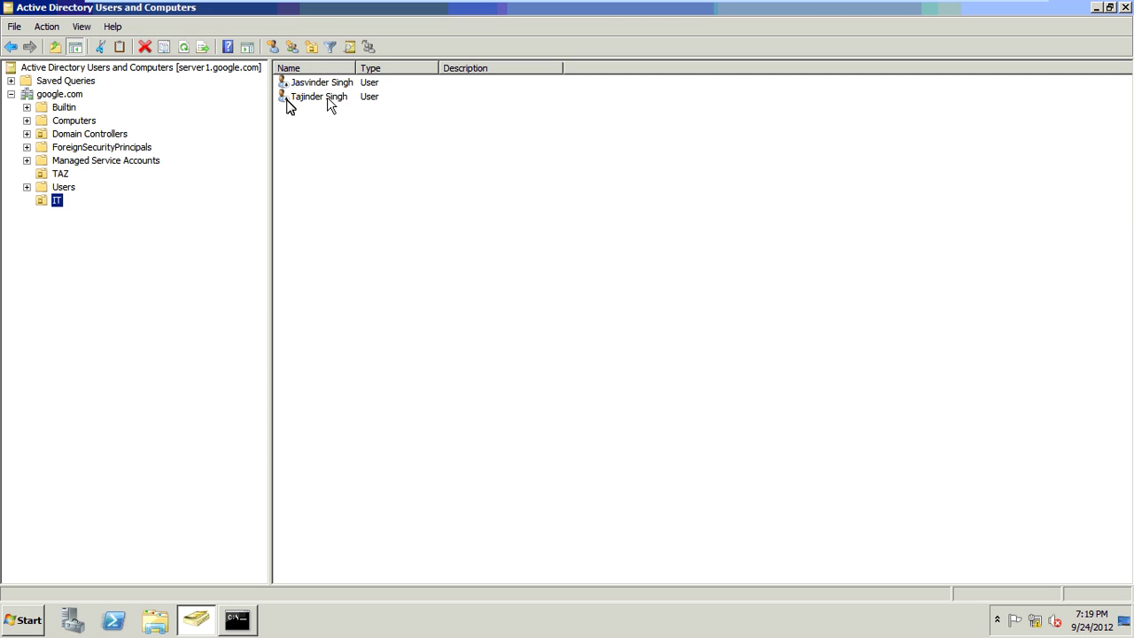
- Enable both newly imported user accounts in the IT OU and acknowledge the confirmation
drag(346, 124, 324, 82)
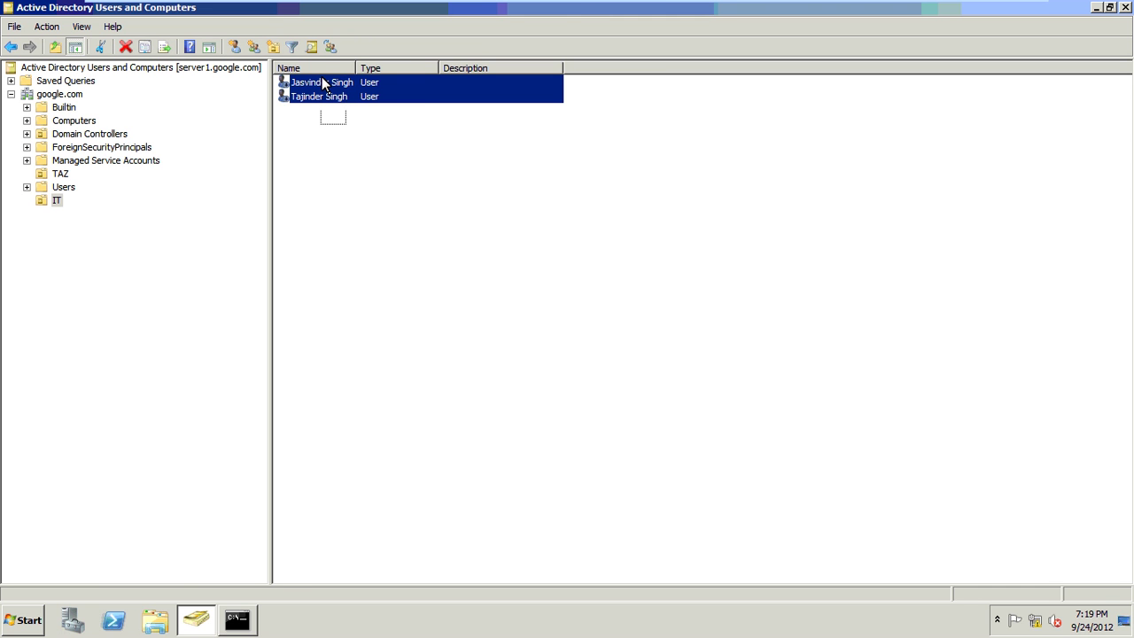
right_click(322, 82)
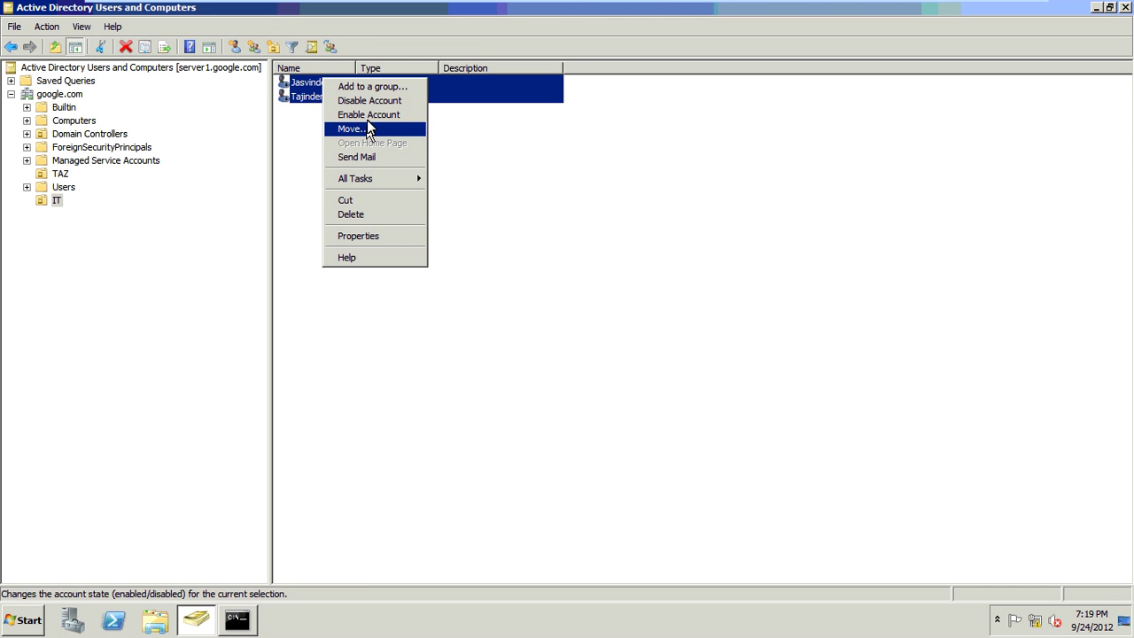
click(369, 115)
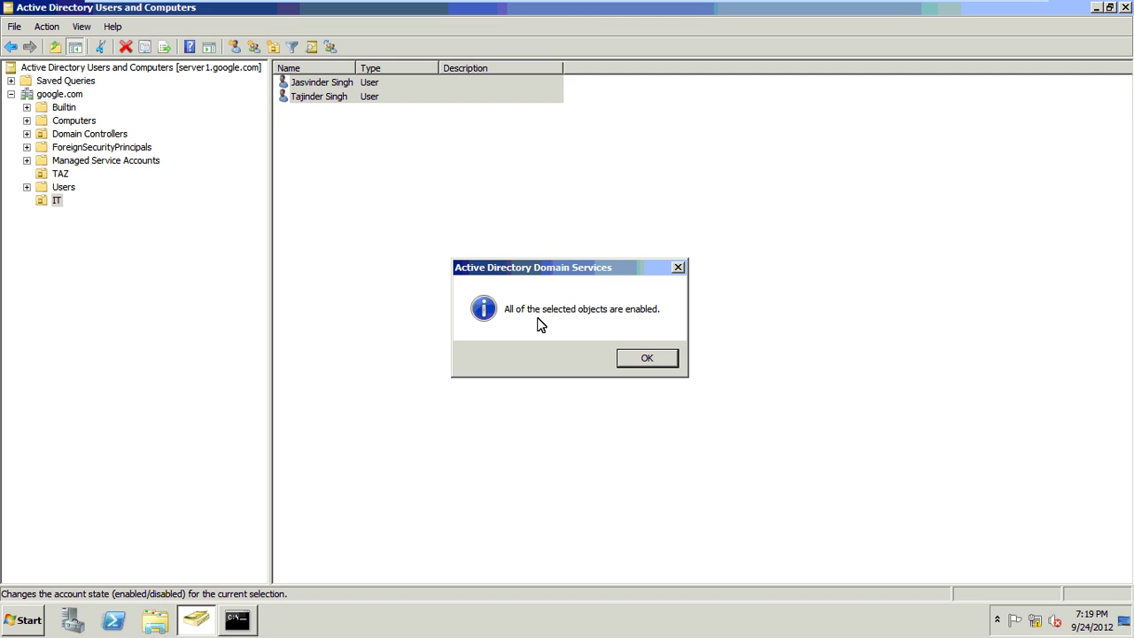
click(622, 359)
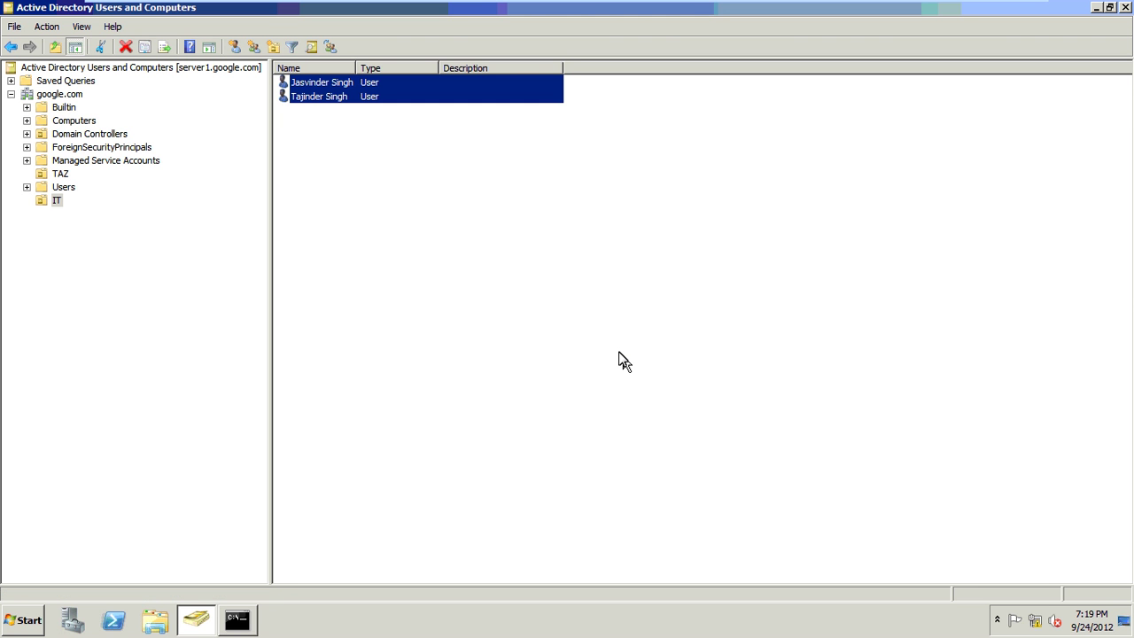
click(625, 361)
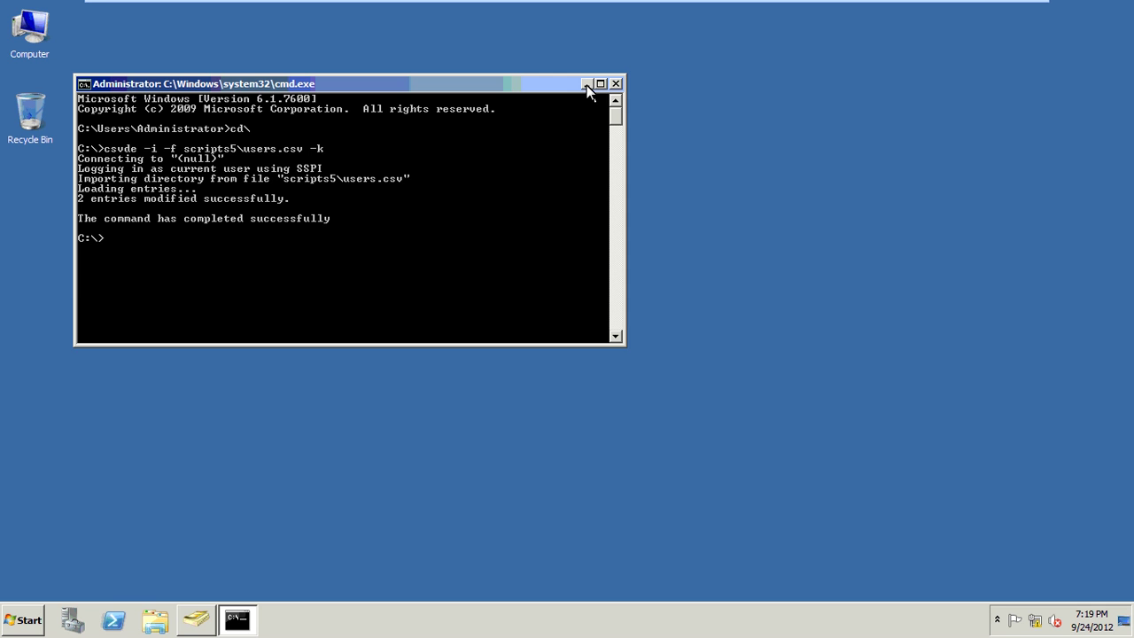
- Hide the Command Prompt and browse in Windows Explorer to the C:\scripts folder
click(585, 84)
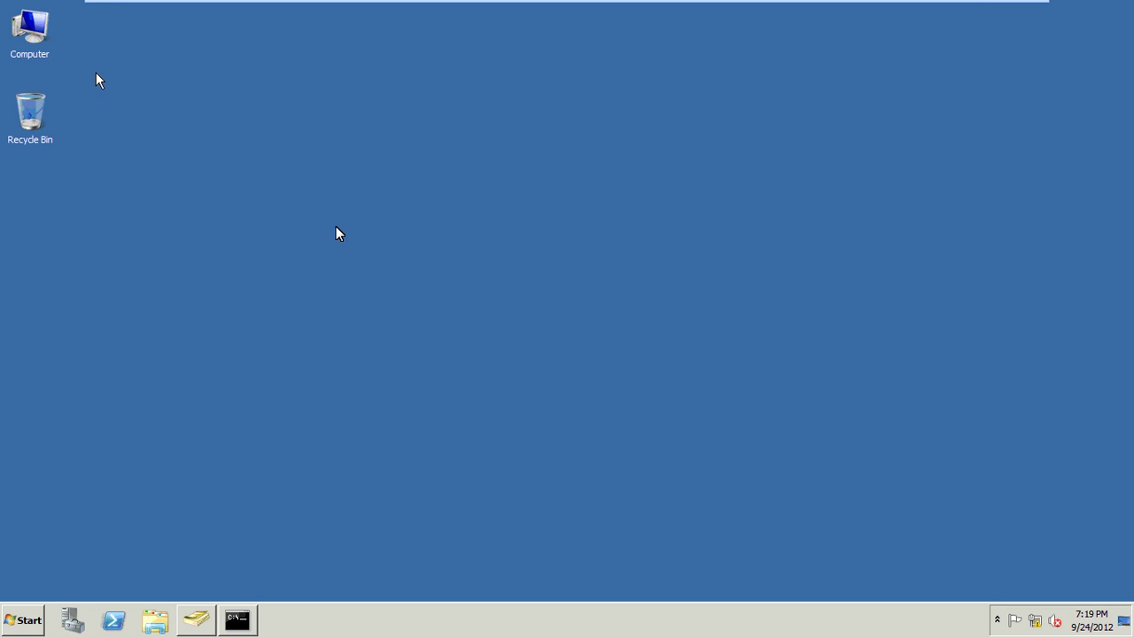
mouse_move(978, 7)
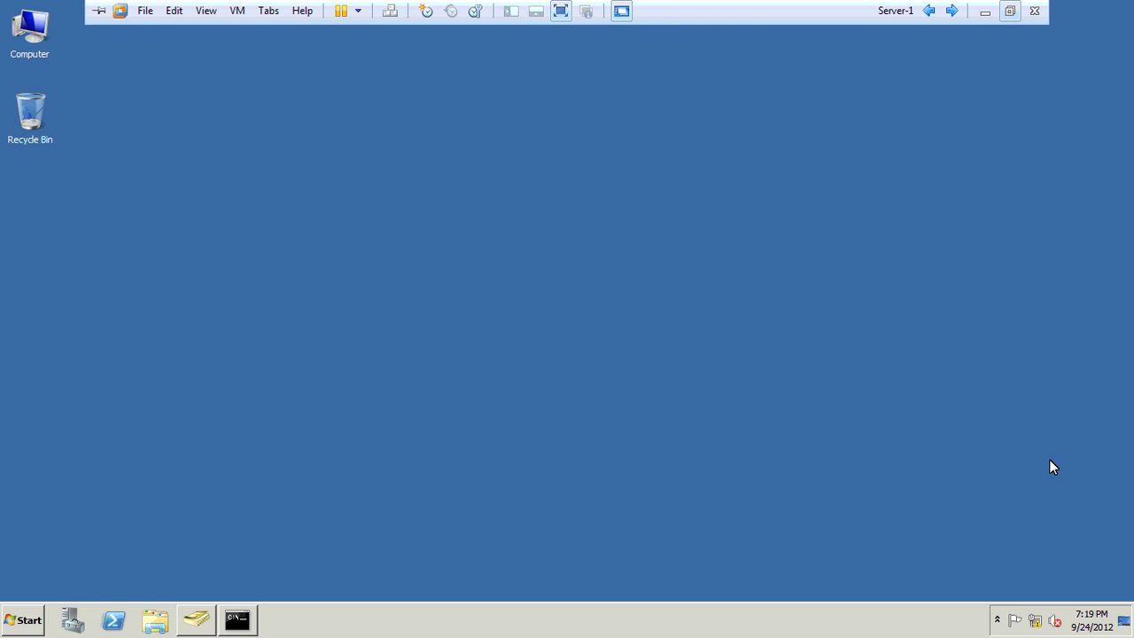
key(ctrl+alt+Return)
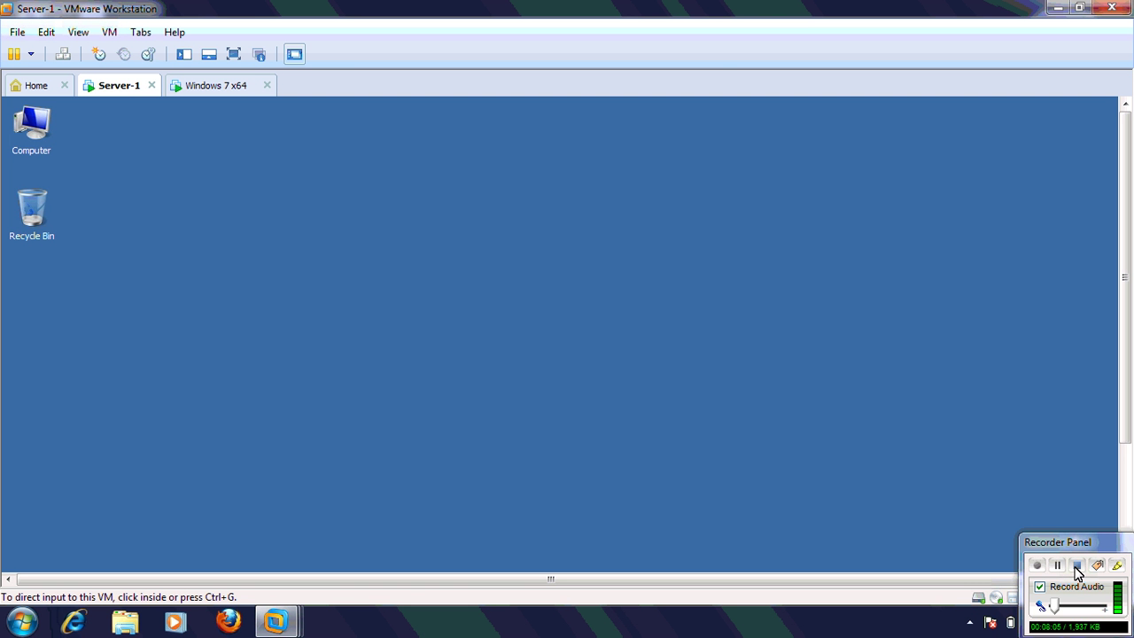
click(1058, 569)
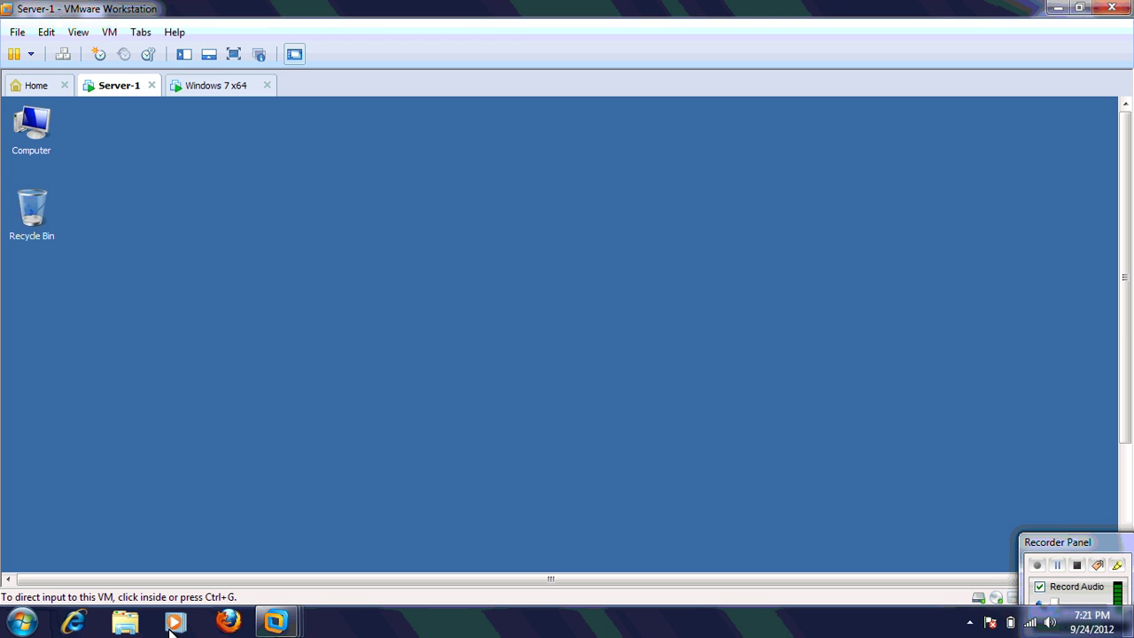
key(ctrl+alt+Return)
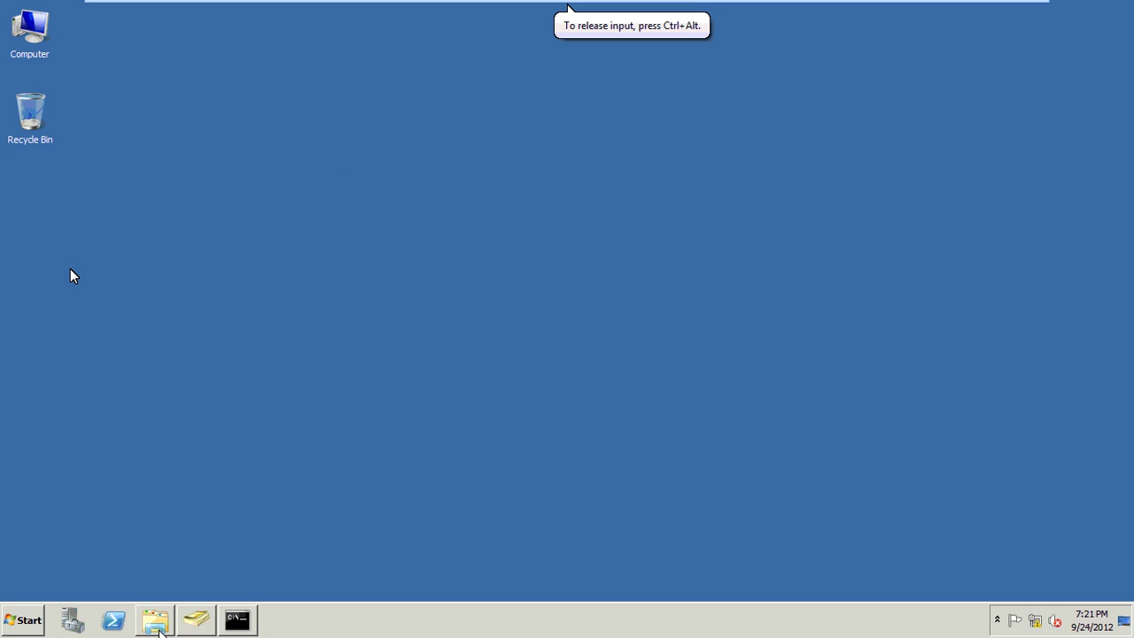
click(156, 621)
click(71, 277)
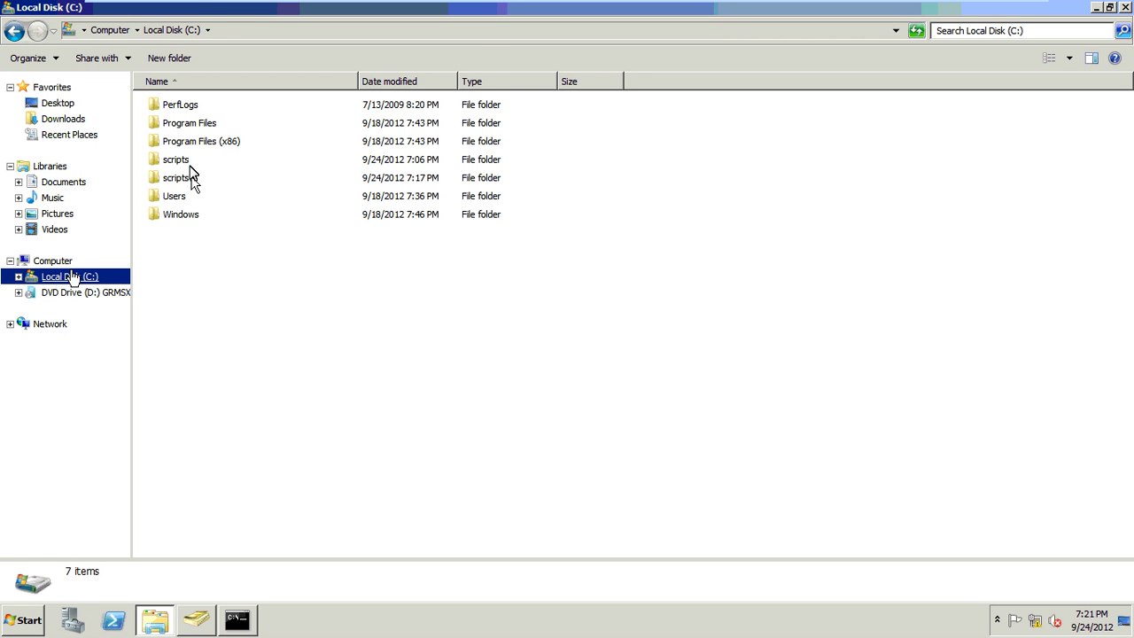
double_click(190, 165)
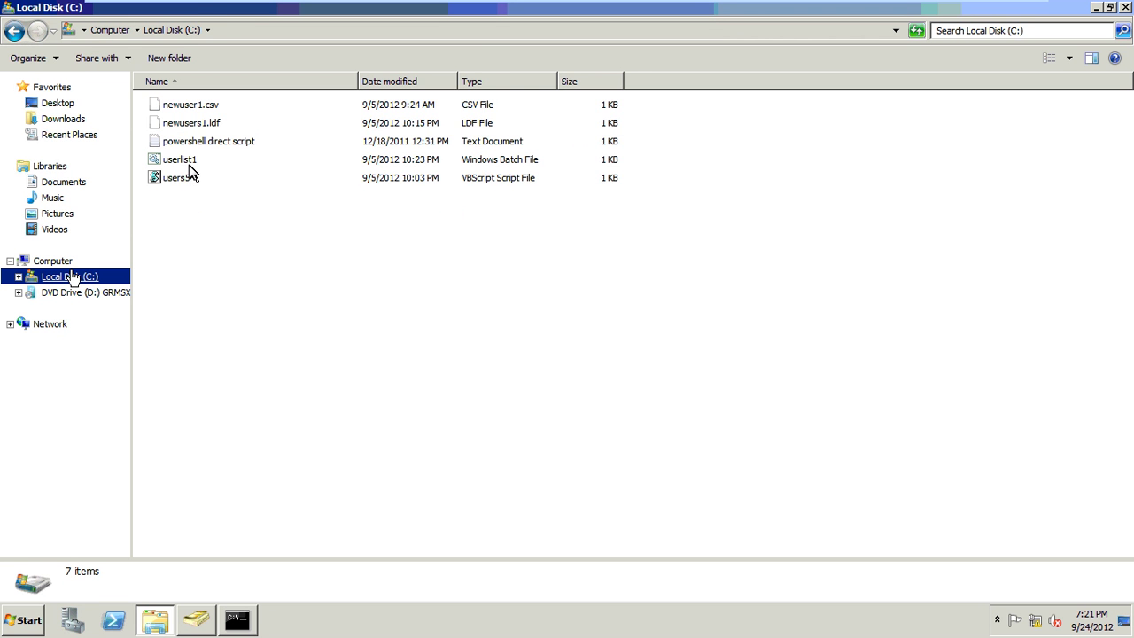
- Open newusers1.ldf with Notepad, chosen from the installed programs list
click(226, 129)
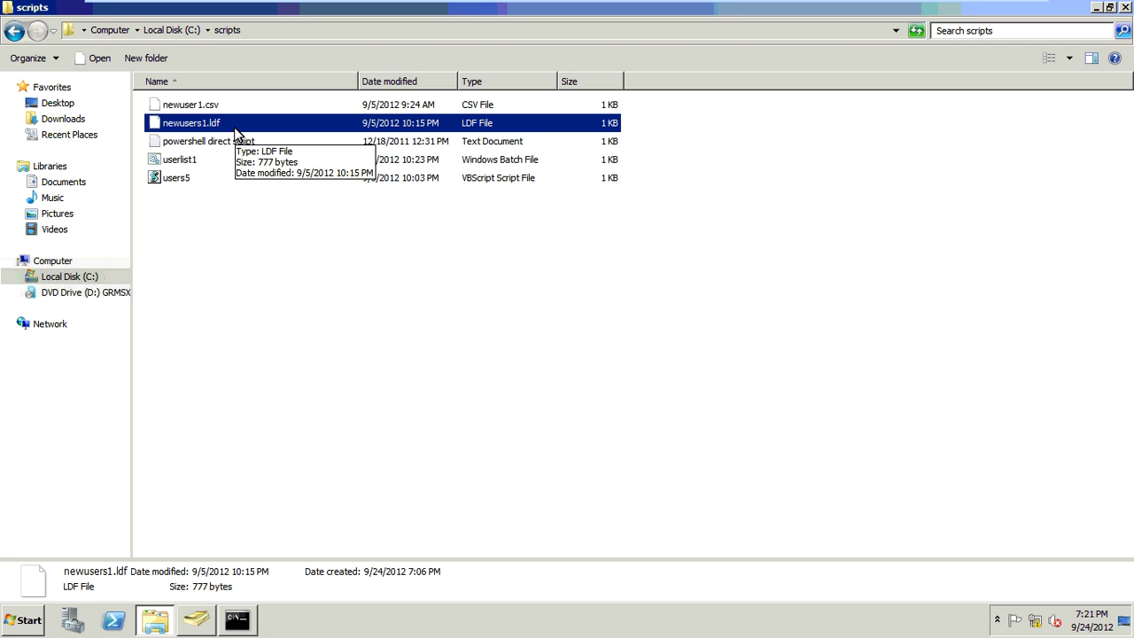
double_click(236, 130)
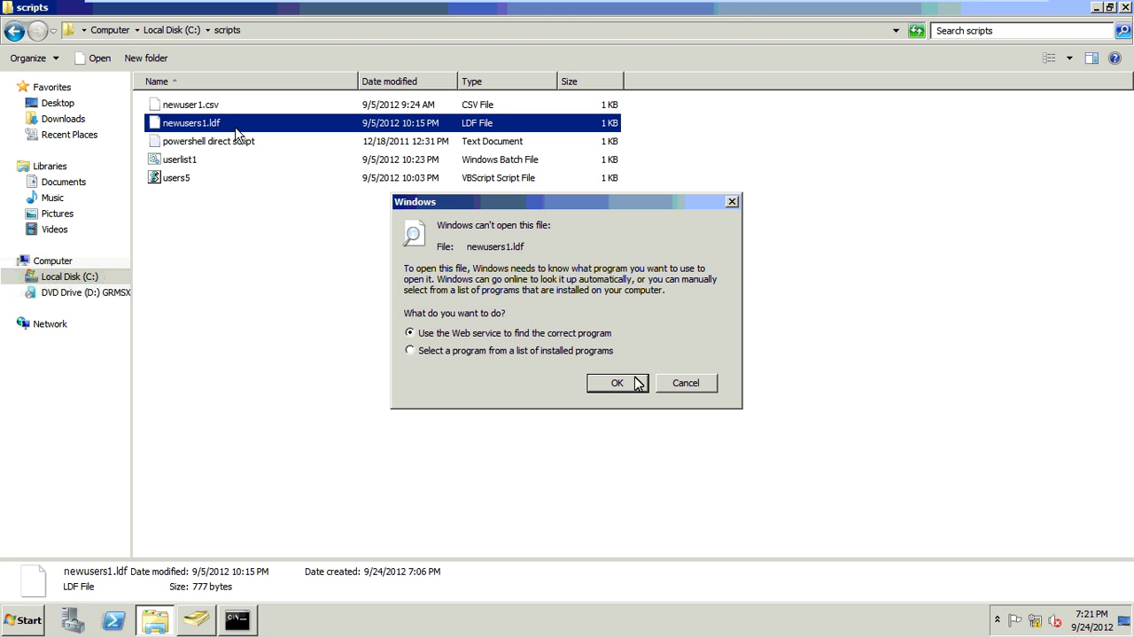
key(Escape)
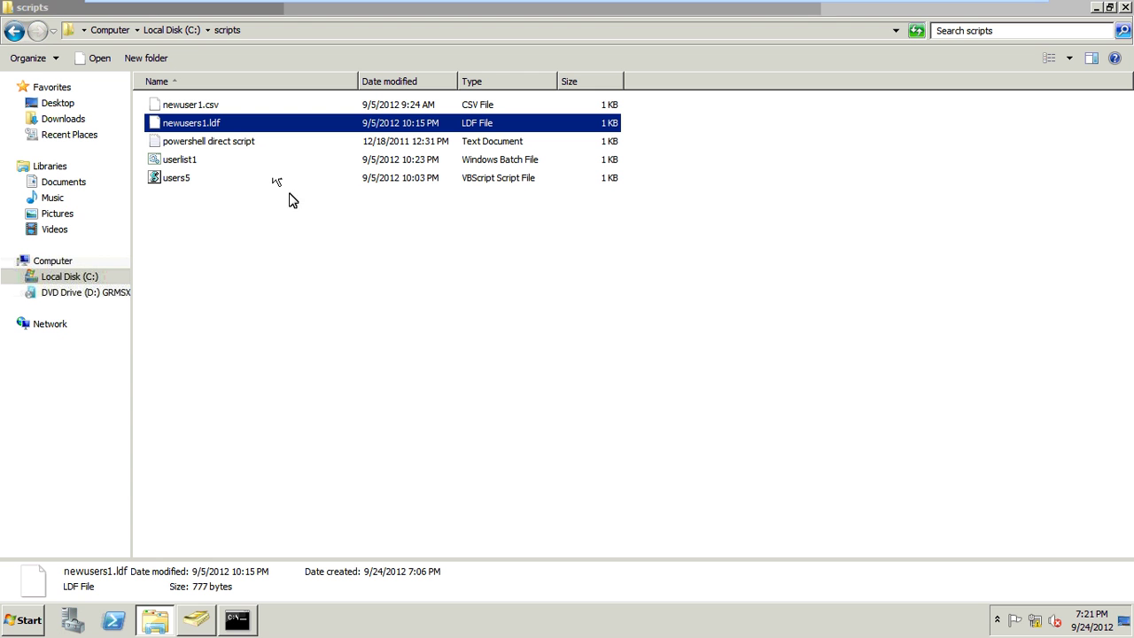
right_click(251, 131)
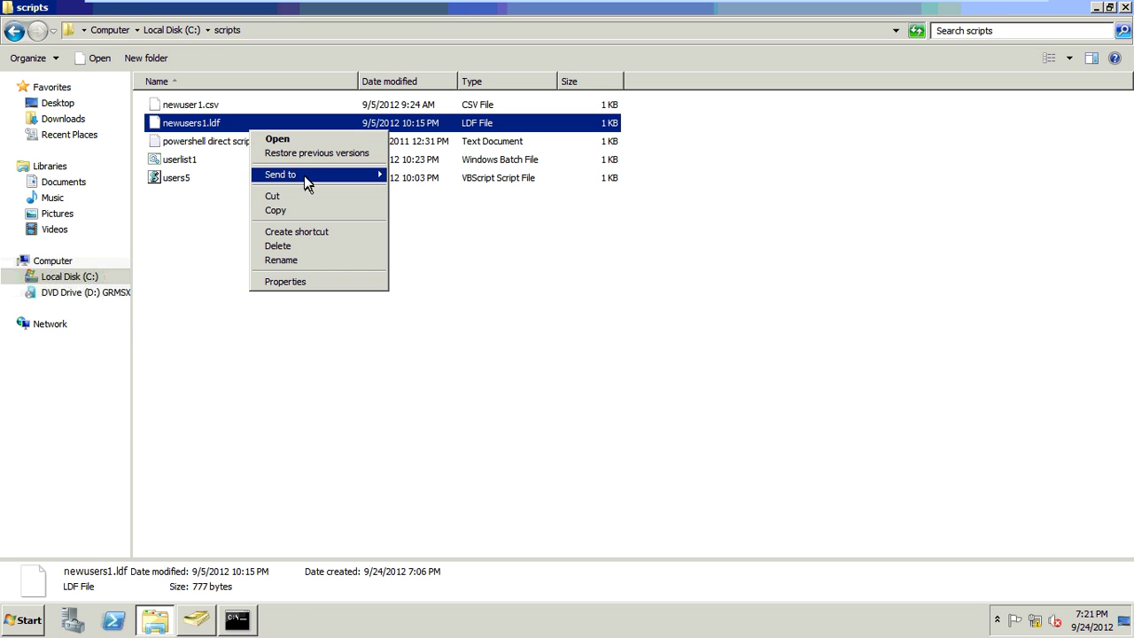
click(303, 143)
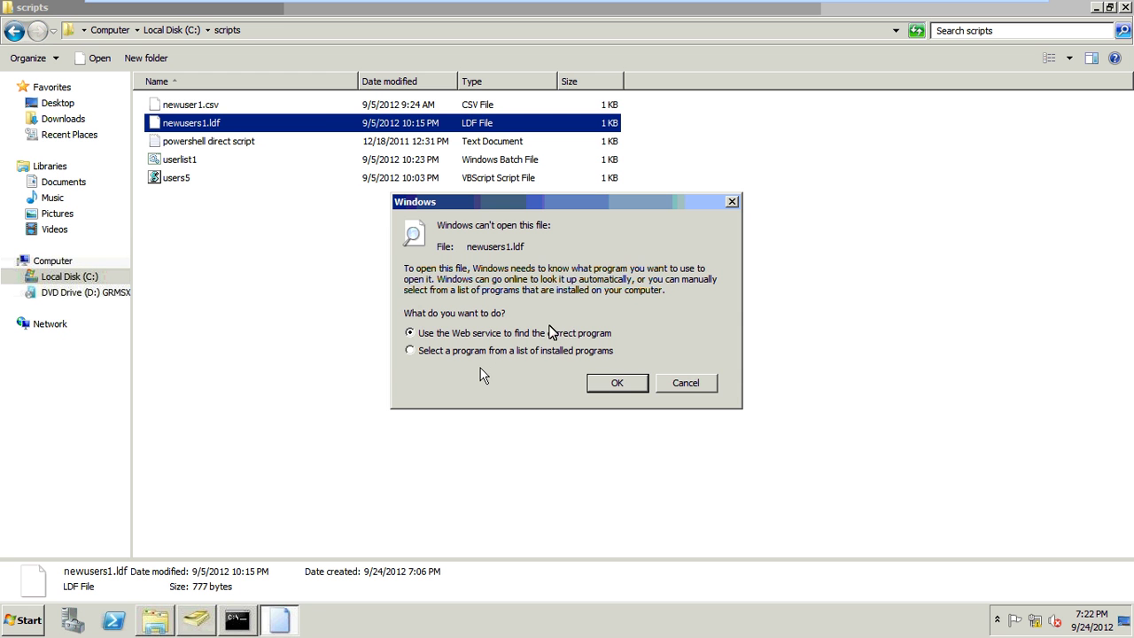
click(410, 350)
key(Return)
click(574, 193)
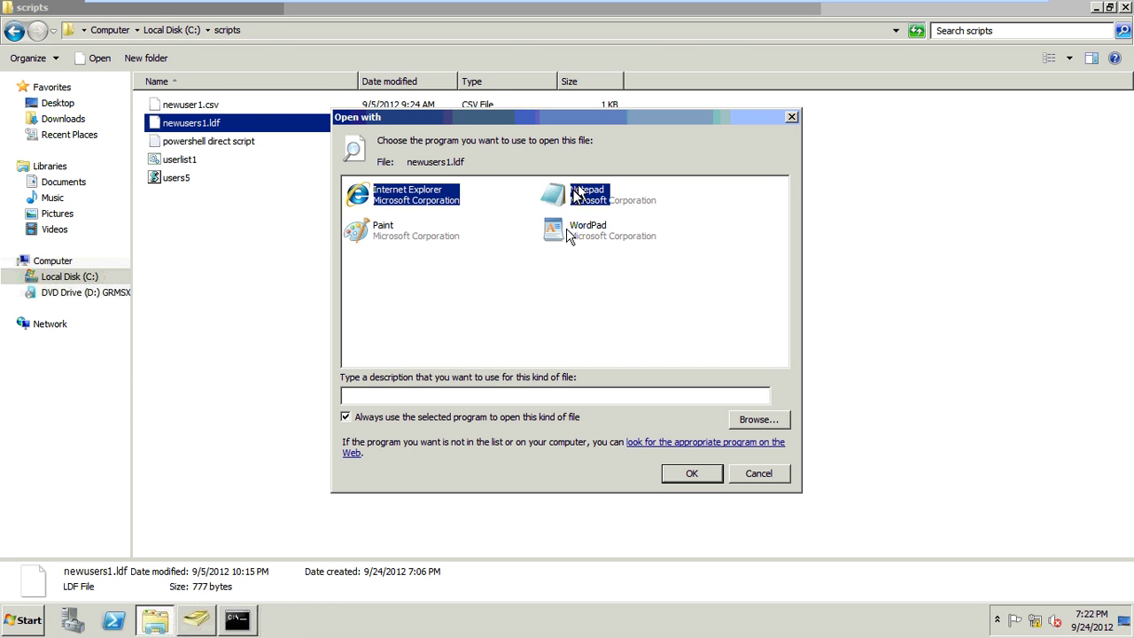
double_click(577, 192)
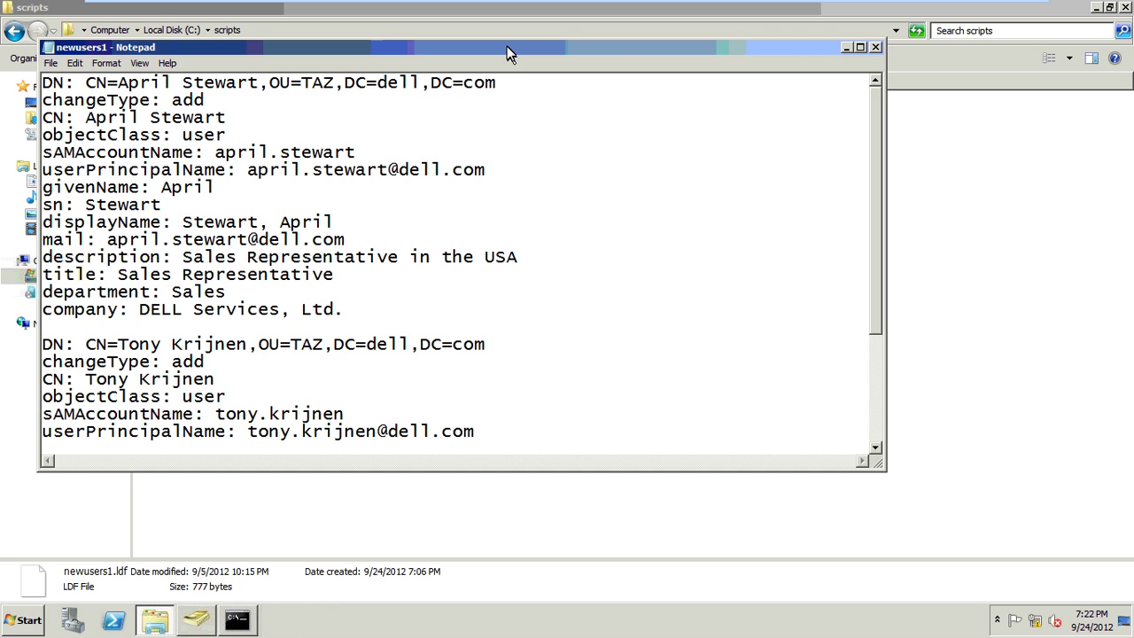
- Maximize Notepad and change the first record's DN to OU=IT,DC=google
double_click(44, 48)
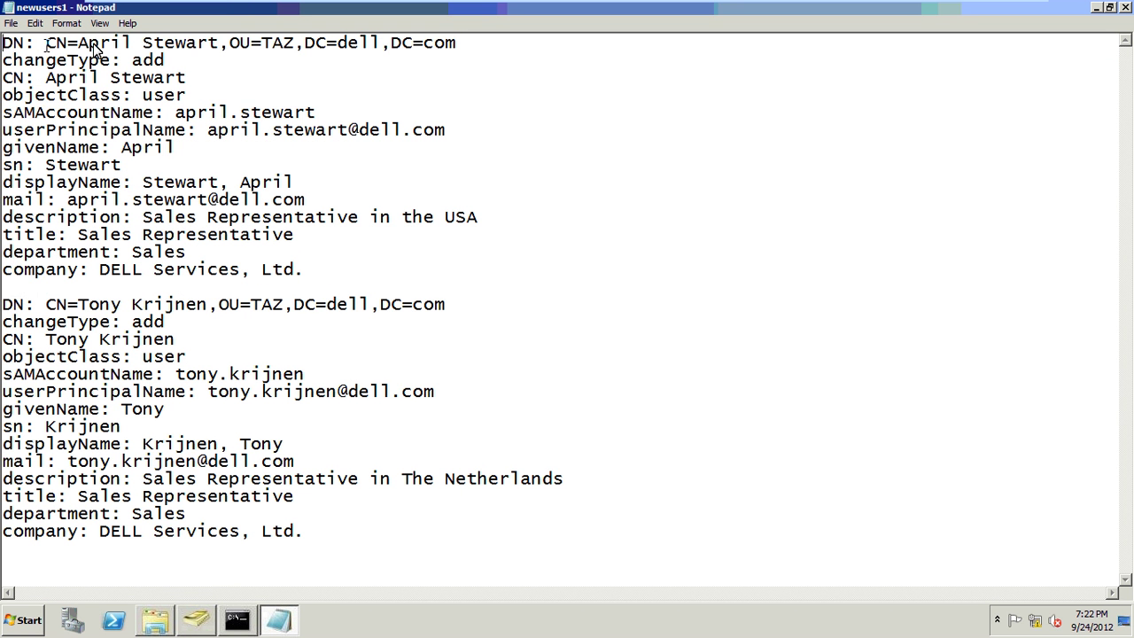
click(294, 44)
key(BackSpace)
key(BackSpace)
key(BackSpace)
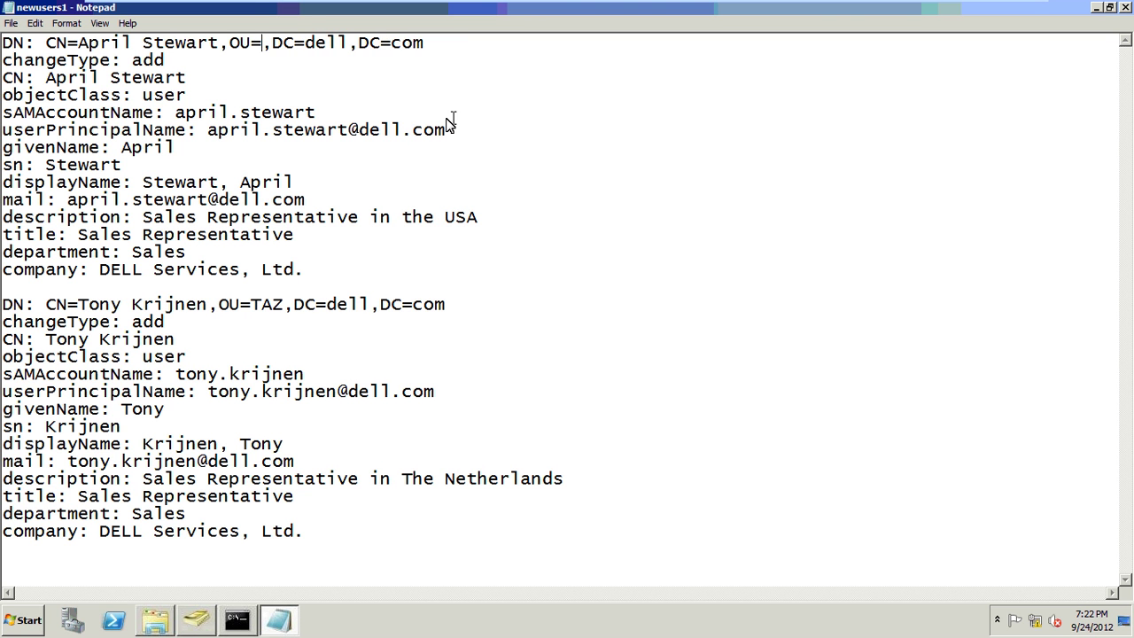
text(IT)
key(Right)
key(Right)
key(Right)
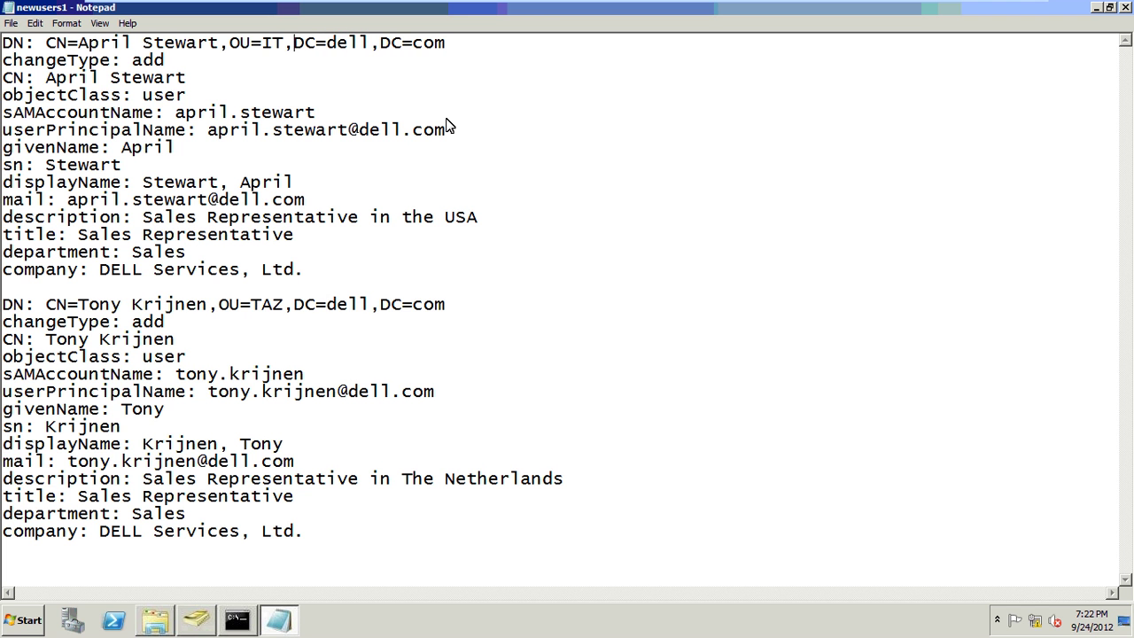
key(Delete)
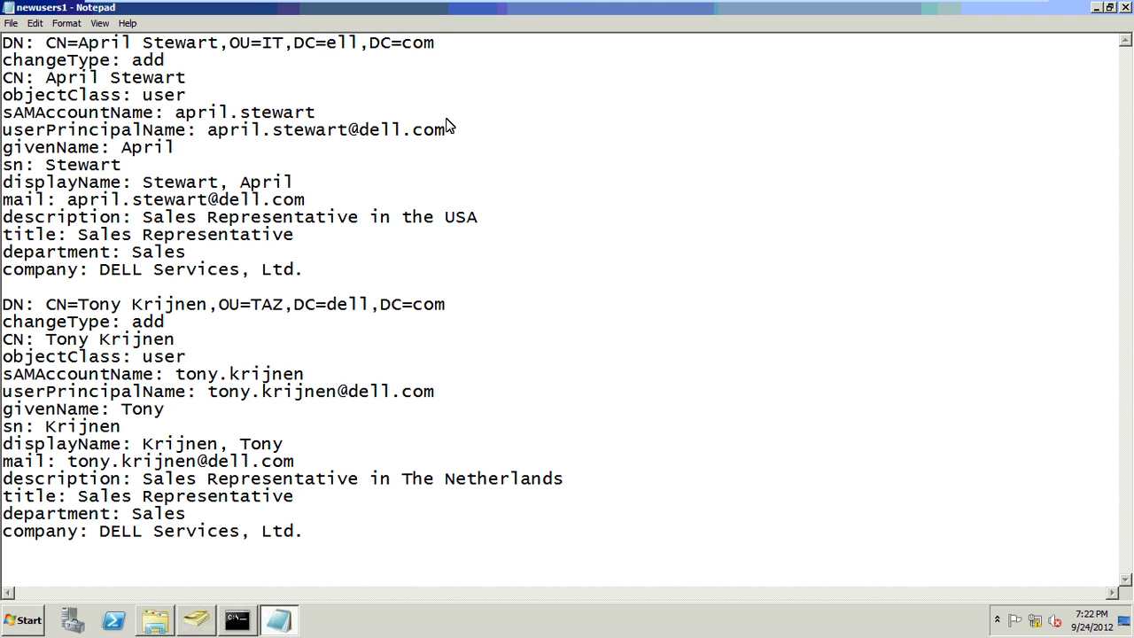
key(Delete)
key(Delete)
key(Delete)
text(google)
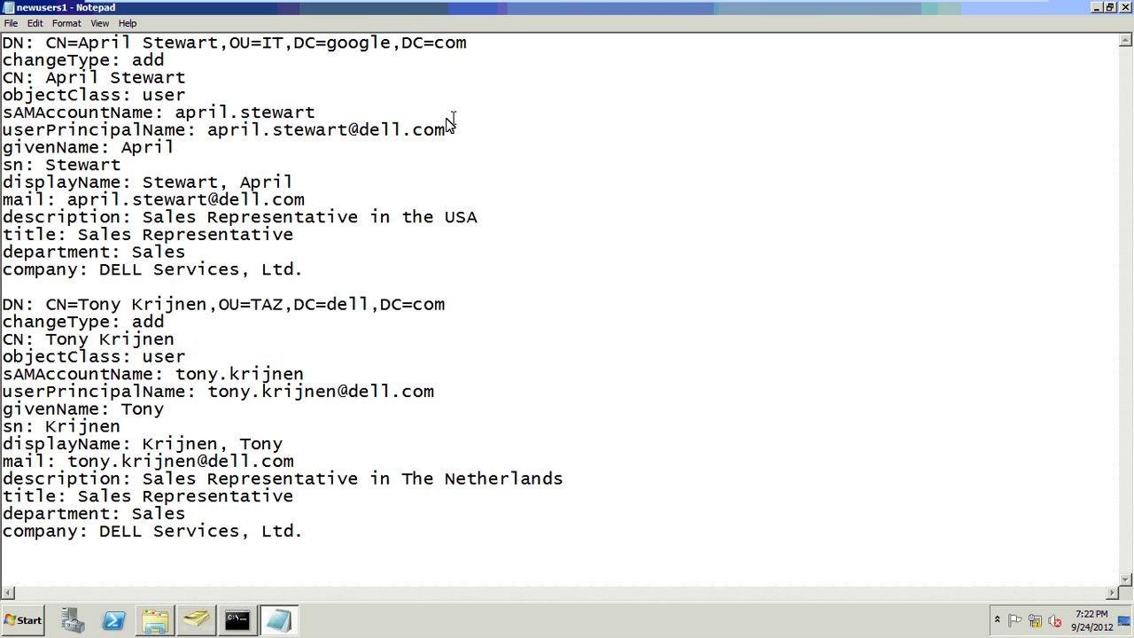
- Change the first record's UPN and mail domains to google and its company to GOOGLE
key(Down)
key(Down)
key(Down)
key(Down)
key(Right)
key(Right)
key(Right)
key(Right)
key(Right)
key(Right)
key(Right)
key(Right)
key(Right)
key(Right)
key(Right)
key(Right)
key(Right)
key(Right)
key(Right)
key(Right)
key(Right)
key(Delete)
key(Delete)
key(Delete)
key(Delete)
text(google)
key(Down)
key(Down)
key(Down)
key(Right)
key(Right)
key(Right)
key(Right)
key(Delete)
key(Delete)
key(Delete)
key(Delete)
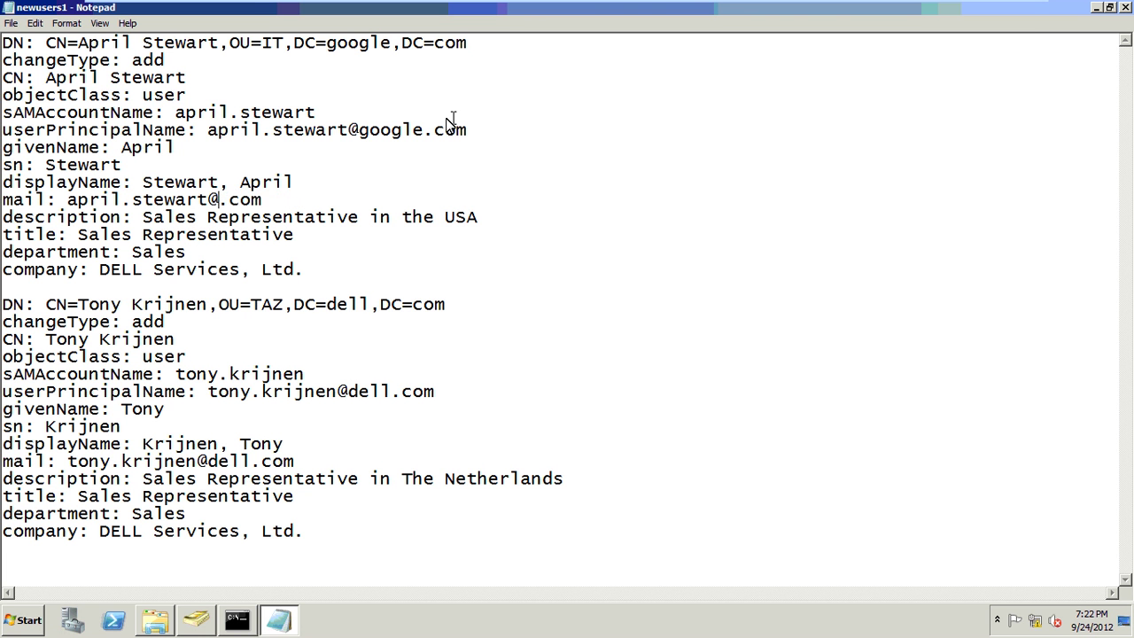
text(google)
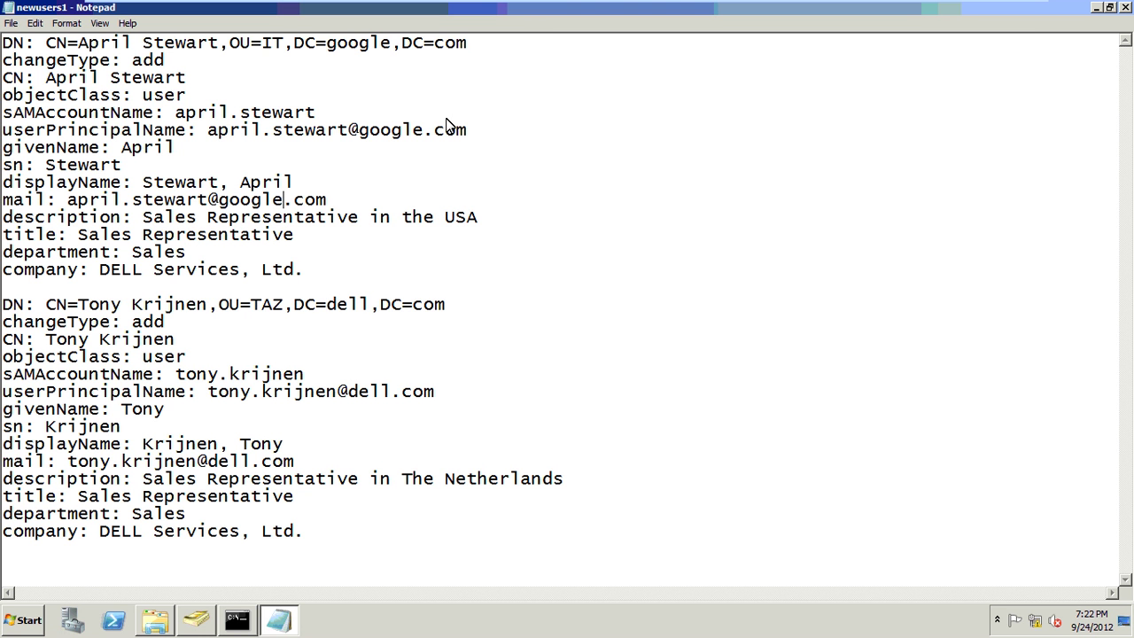
key(Down)
key(Down)
key(Down)
key(Delete)
key(Delete)
key(Delete)
key(Delete)
key(Delete)
key(Delete)
key(Delete)
key(Delete)
key(Delete)
key(Delete)
key(Delete)
key(Delete)
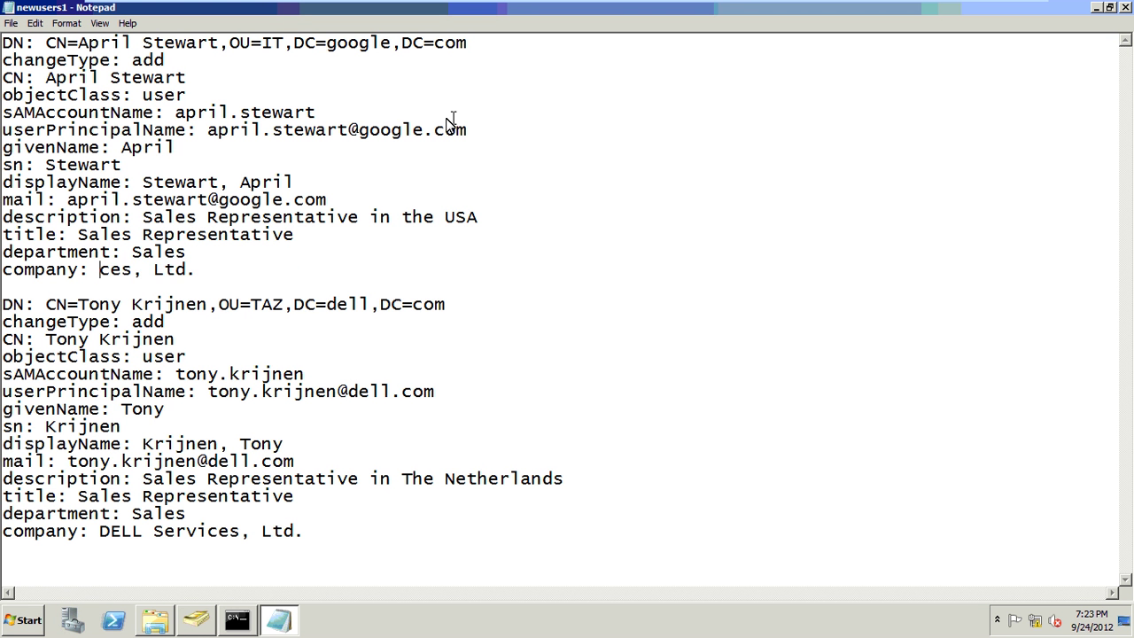
key(Delete)
text(GOOGL)
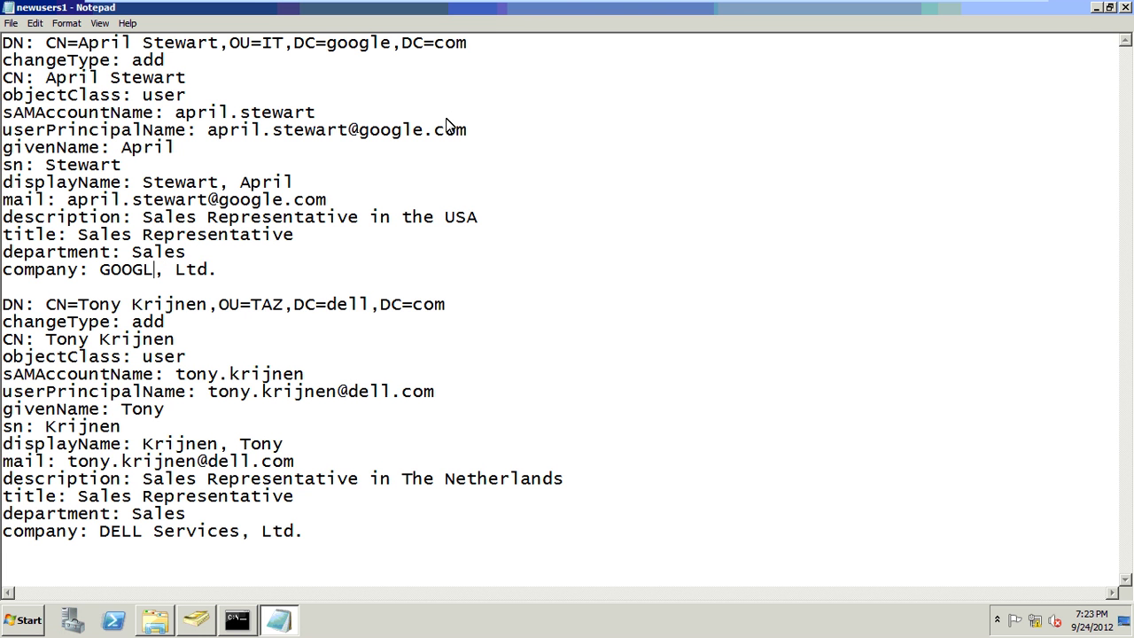
text(E)
- Change the second record's DN to OU=IT,DC=google
key(Right)
key(Right)
key(Right)
key(Right)
key(Right)
key(Right)
key(Right)
key(Right)
key(Right)
key(BackSpace)
key(BackSpace)
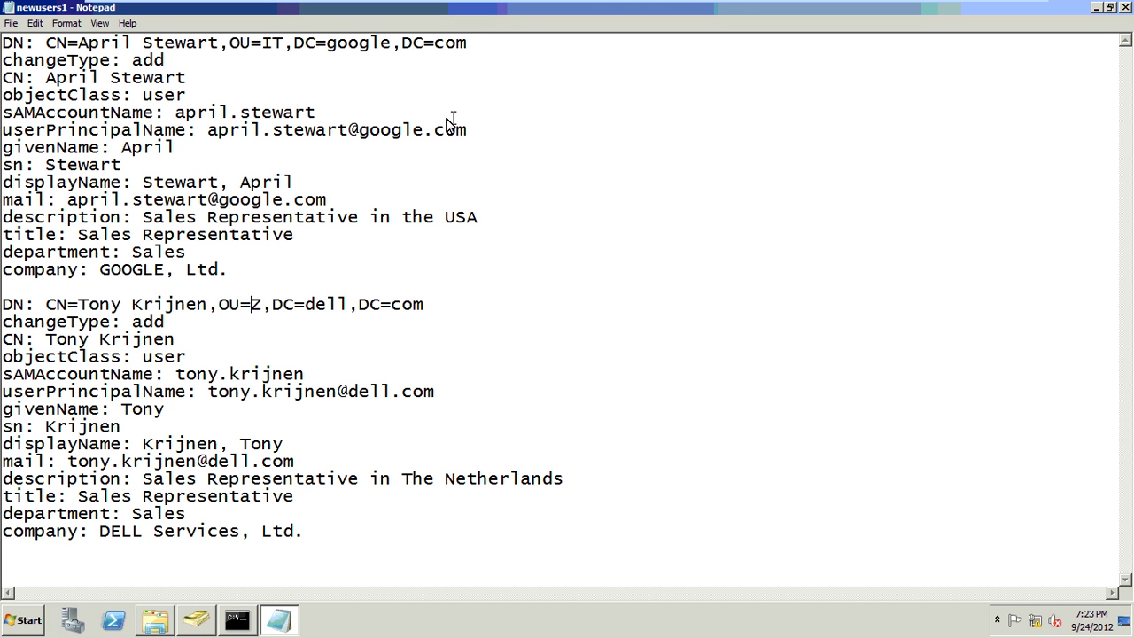
key(Delete)
text(IT)
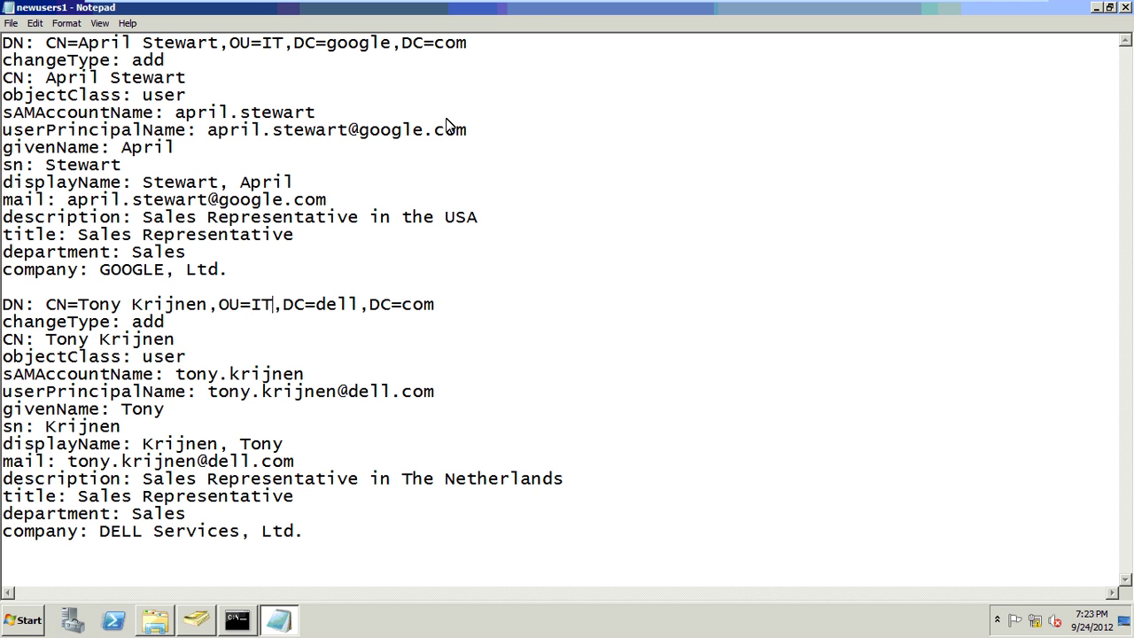
key(Right)
key(Right)
key(Right)
key(Right)
key(Delete)
key(Delete)
key(Delete)
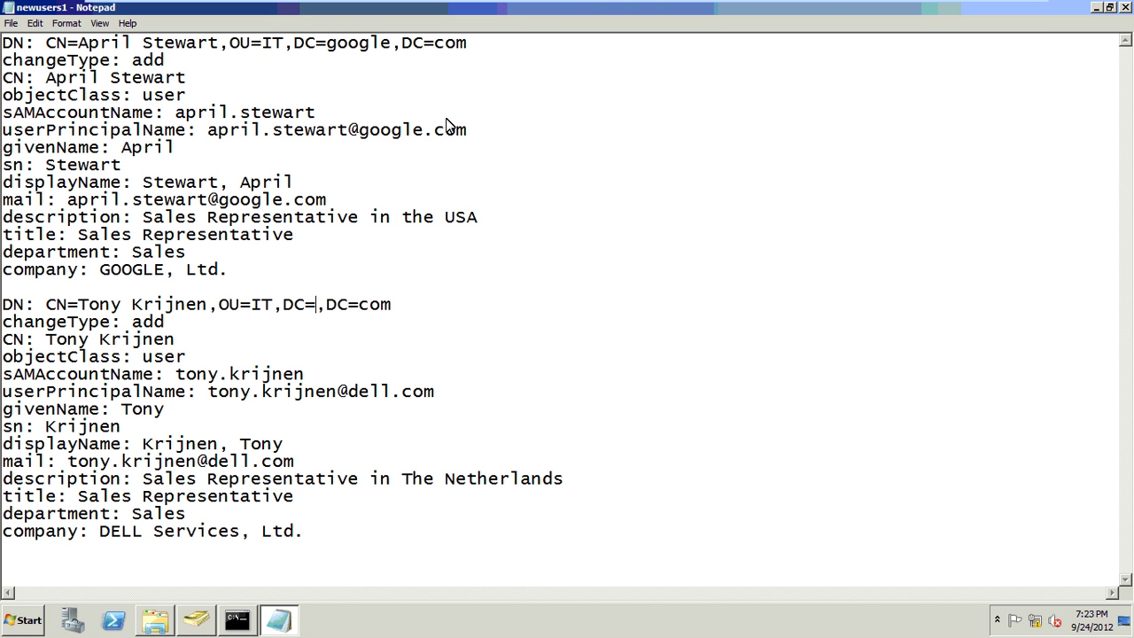
key(Delete)
text(google)
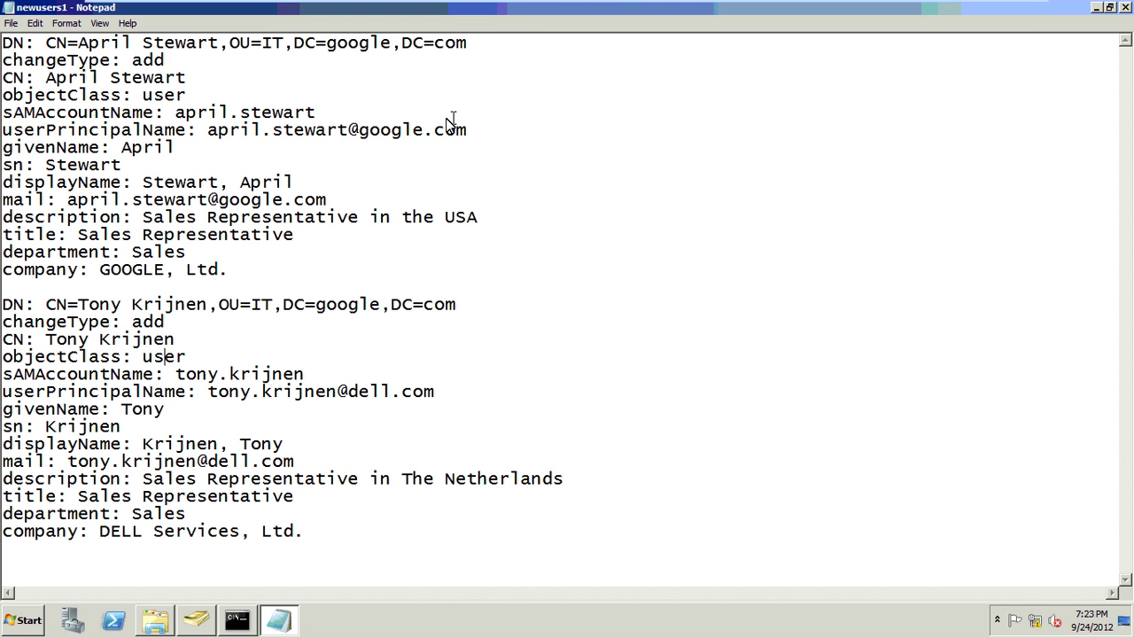
- Change the second record's UPN and mail domains to google and its company to GOOGLE
key(Down)
key(Down)
key(Right)
key(Right)
key(Right)
key(Right)
key(Right)
key(Right)
key(Right)
key(Delete)
key(Delete)
key(Delete)
key(Delete)
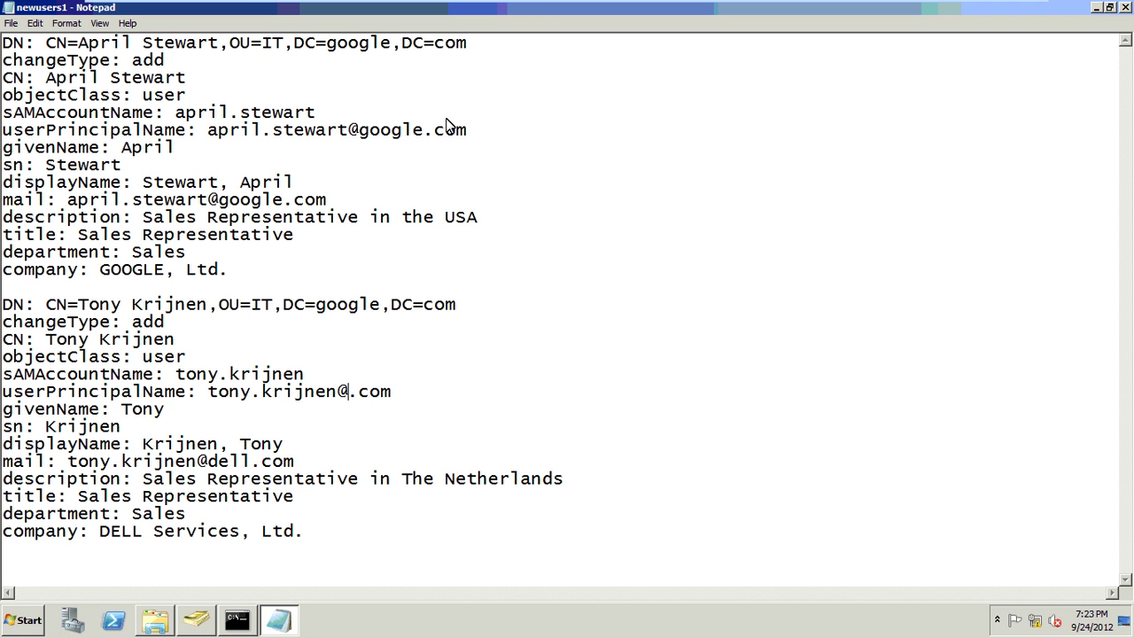
text(google)
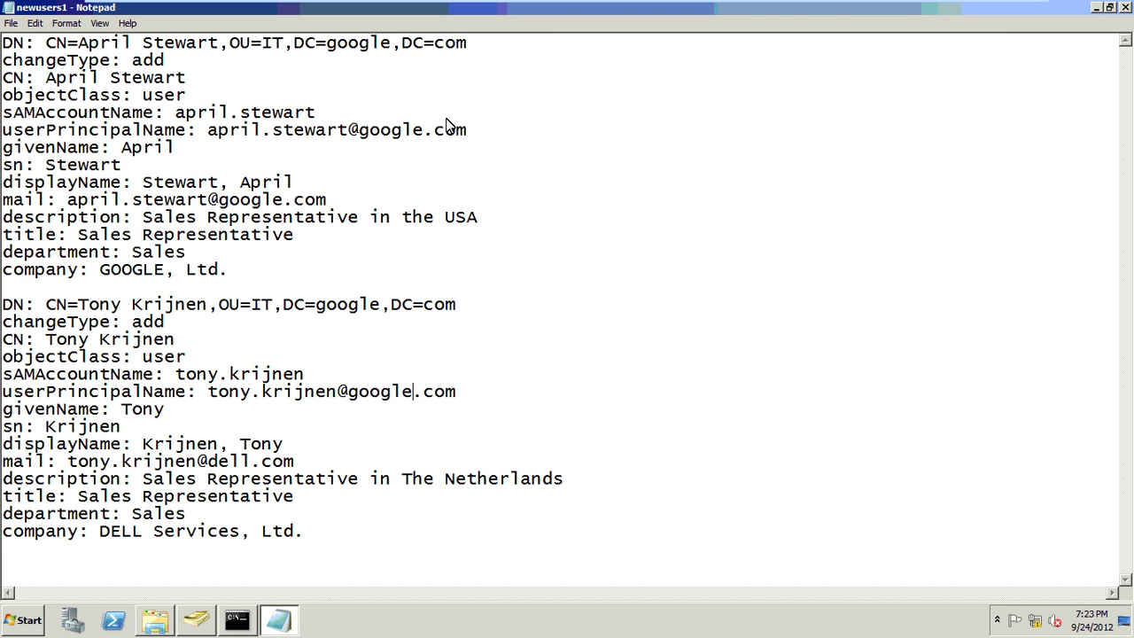
key(Down)
key(Right)
key(Right)
key(Right)
key(Right)
key(Right)
key(Right)
key(Right)
key(Right)
key(Delete)
key(Delete)
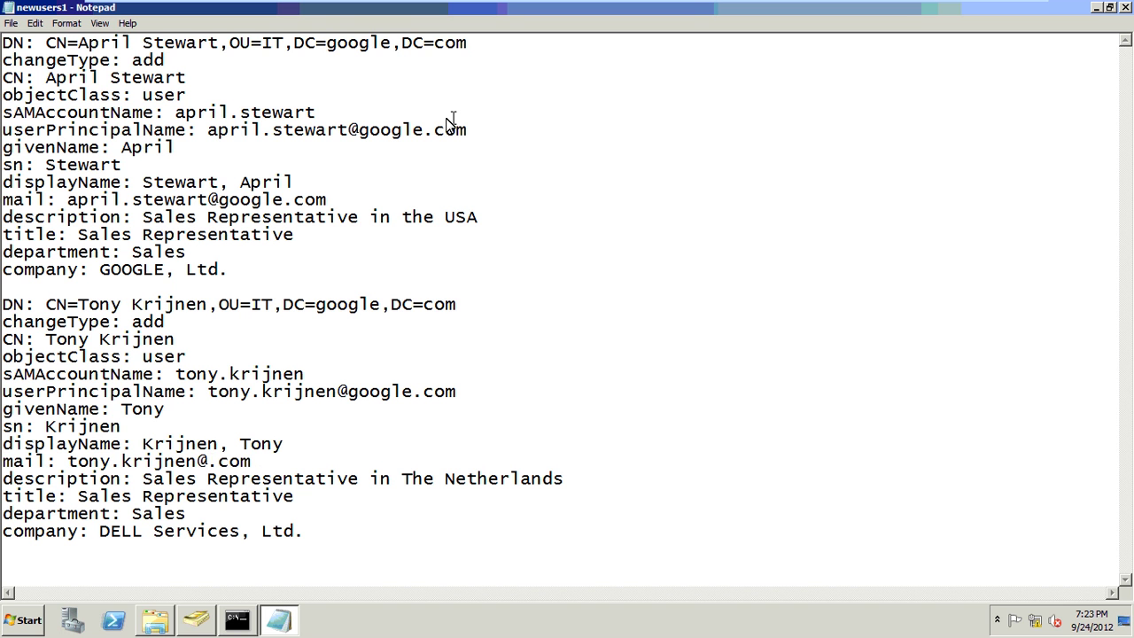
text(goog)
key(Right)
text(e)
key(BackSpace)
key(Delete)
key(Delete)
key(Delete)
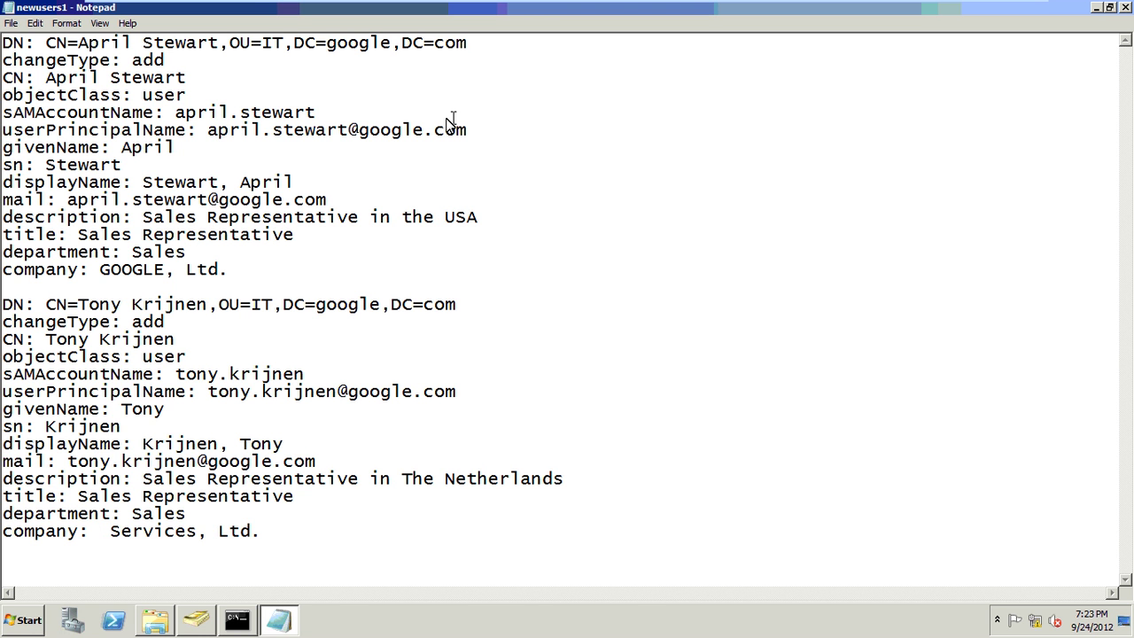
text(GOOGL)
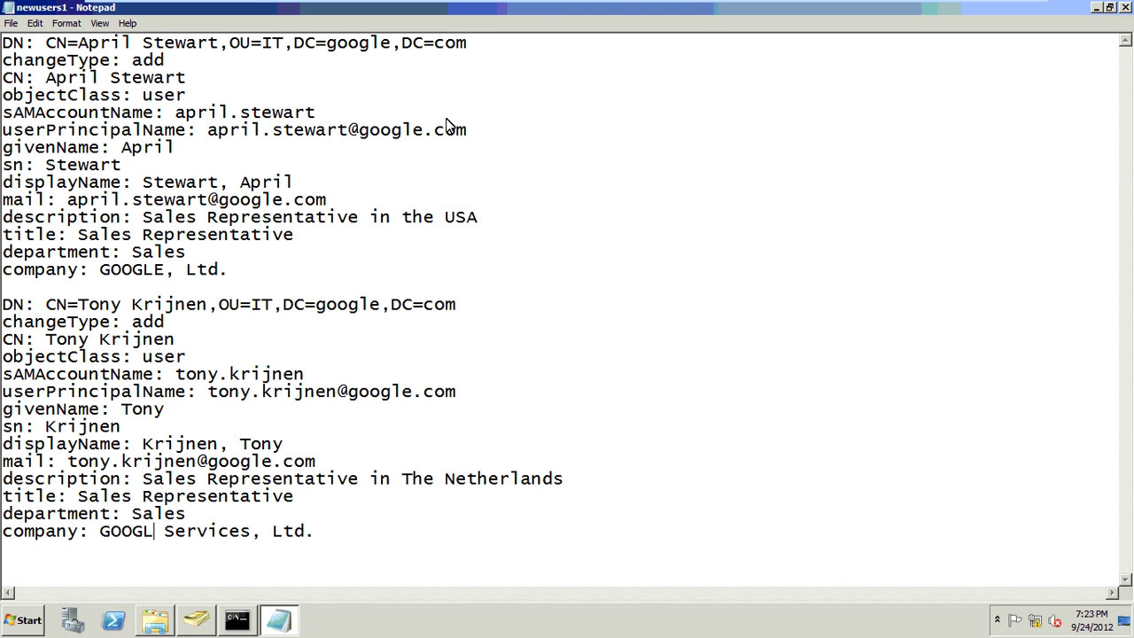
text(E)
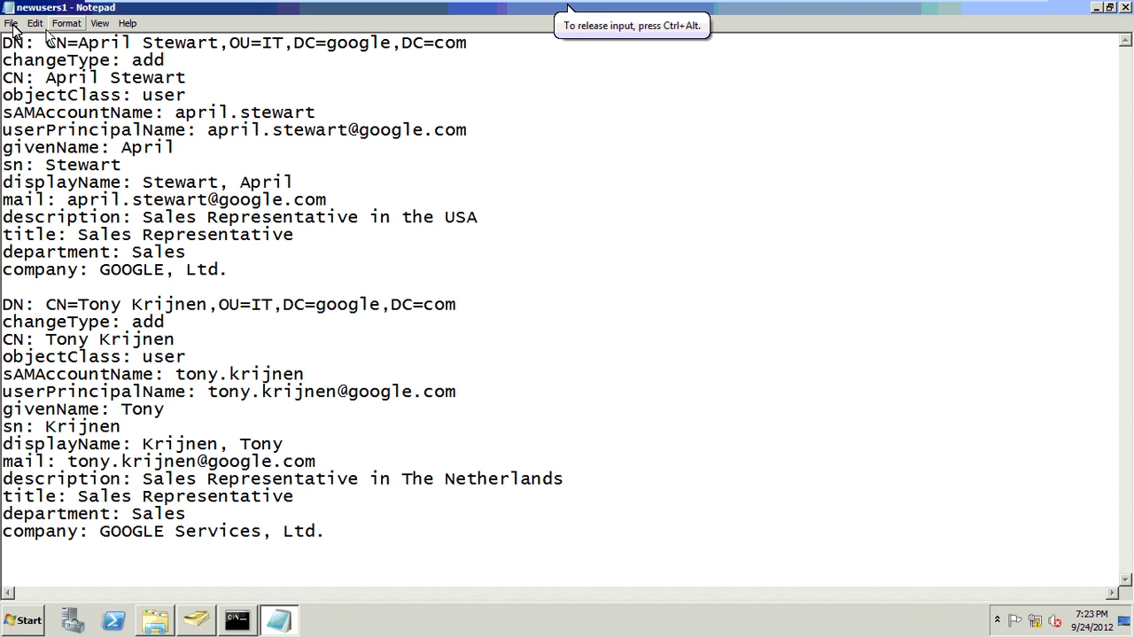
- Save the edited LDIF as "users1.ldf" in the scripts5 folder and close Notepad
click(11, 23)
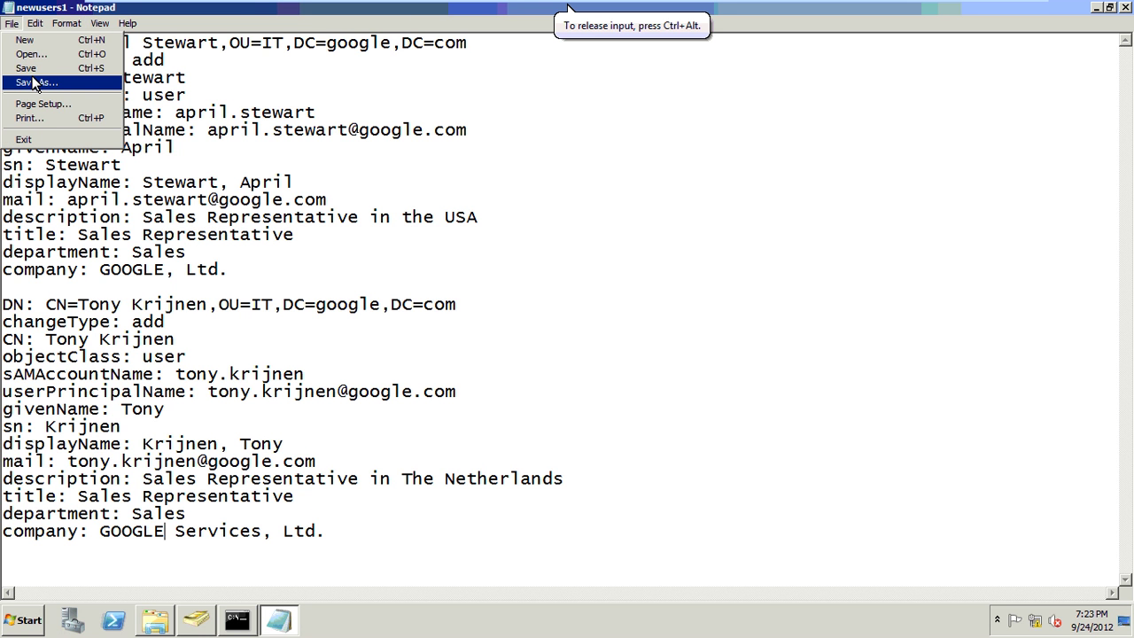
click(35, 82)
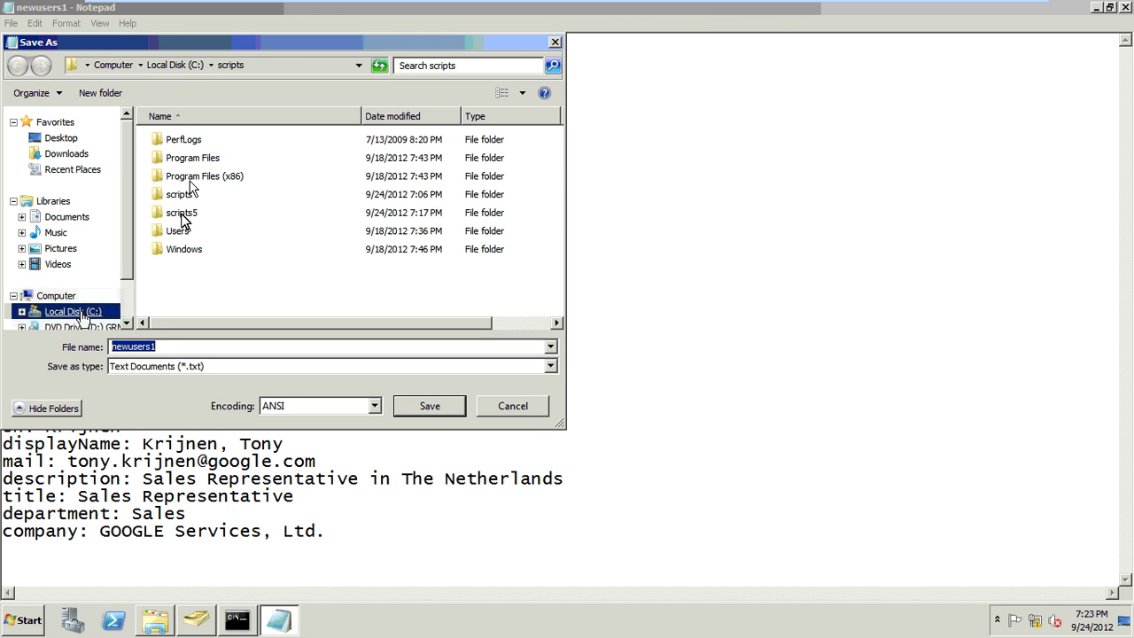
double_click(181, 213)
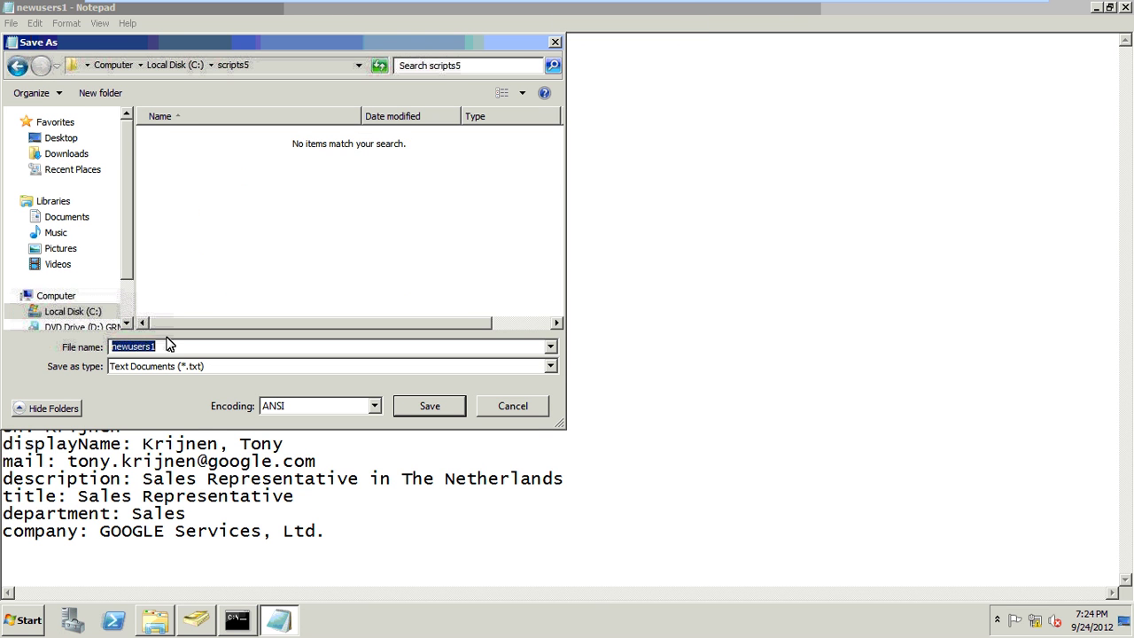
text("users1.ldf")
click(400, 408)
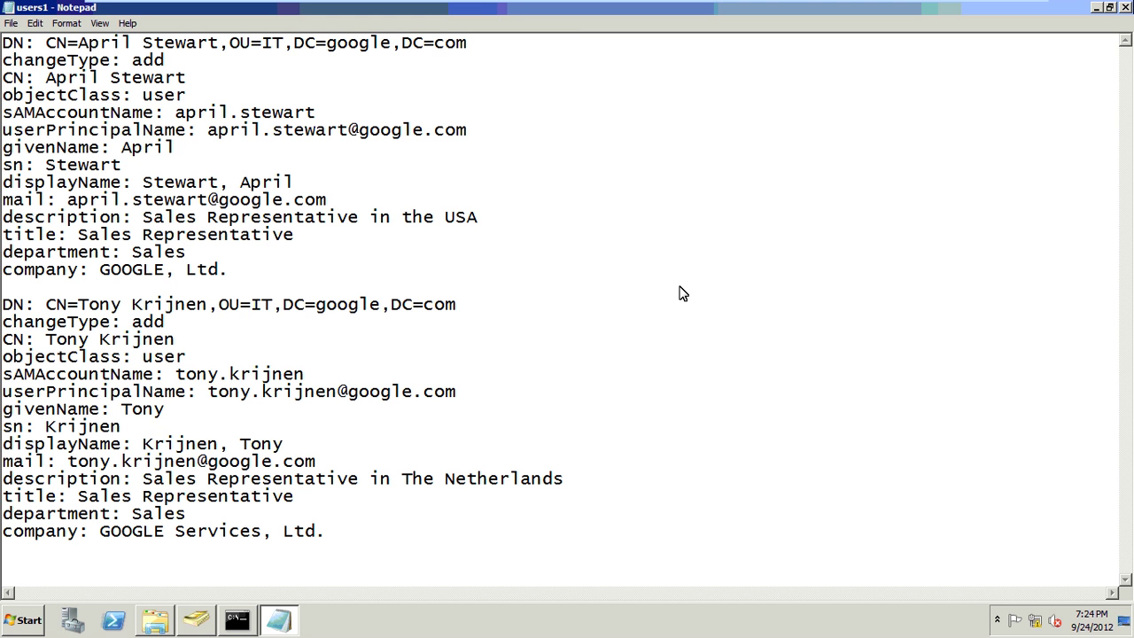
click(1126, 7)
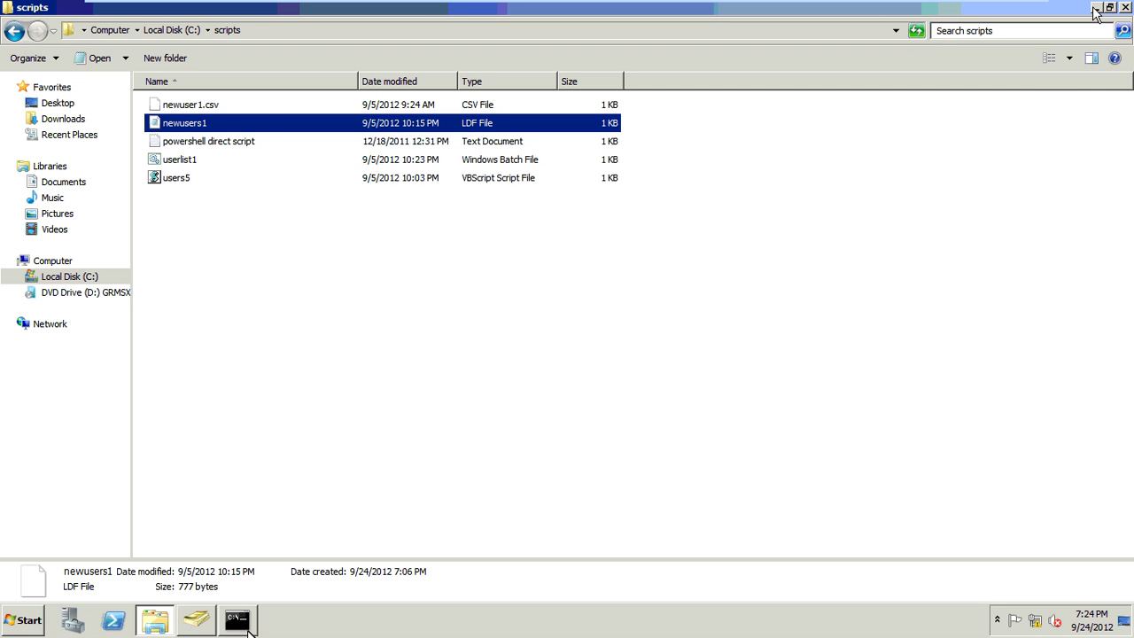
- Run ldifde -i -f scripts5\users1.ldf -k to import the LDIF users, then return to the directory console
click(248, 627)
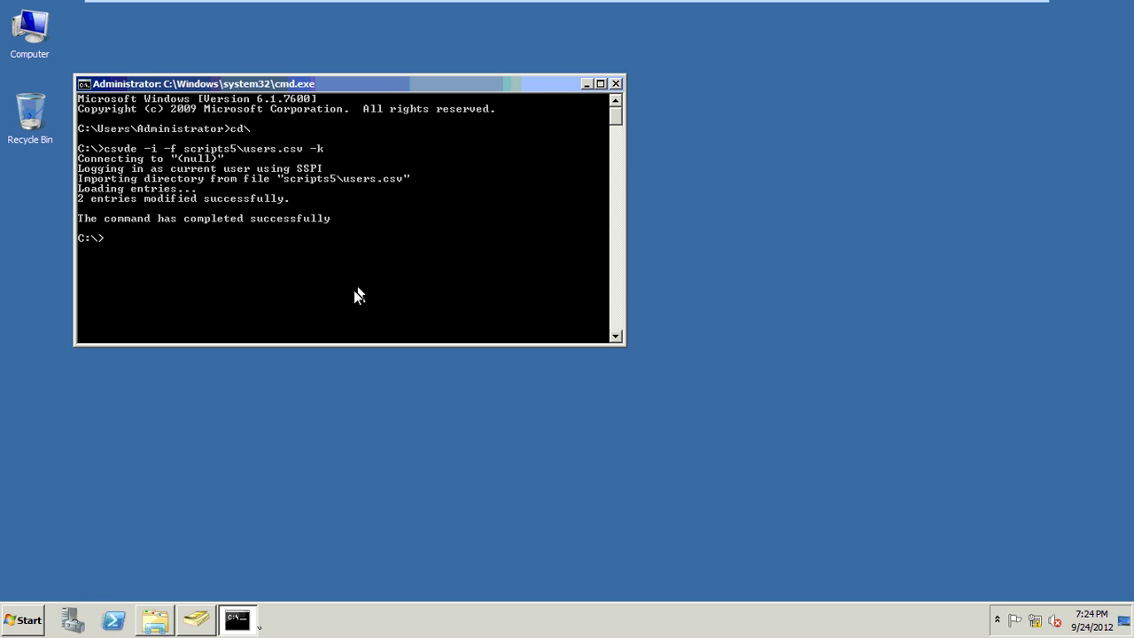
text(ldifde -i -f scripts5\use)
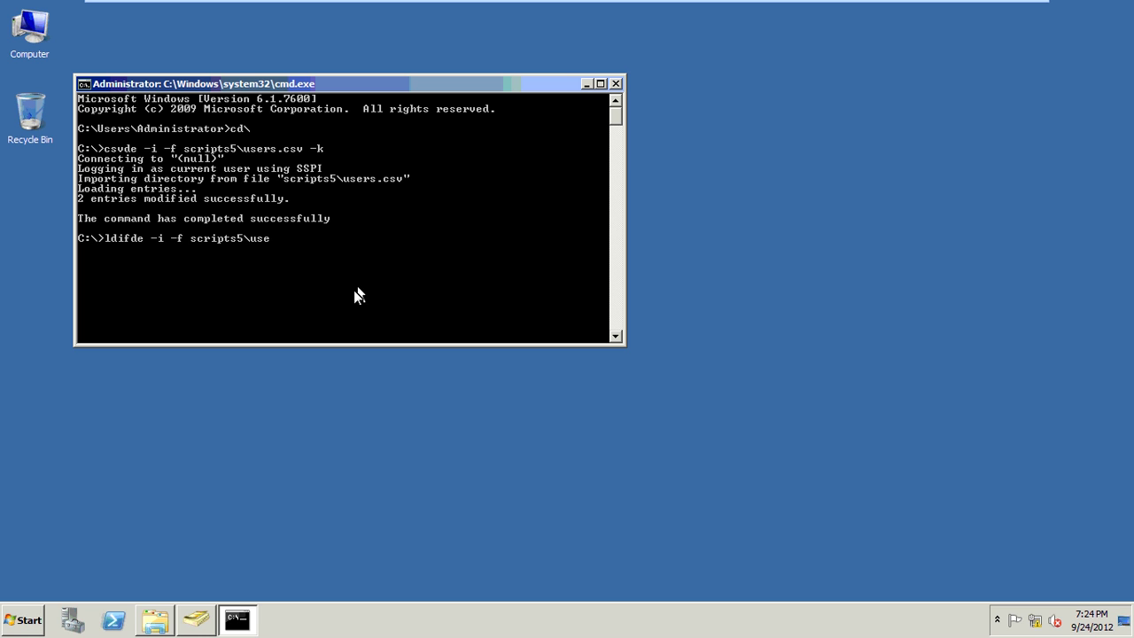
text(rs1.ldf -k)
key(Return)
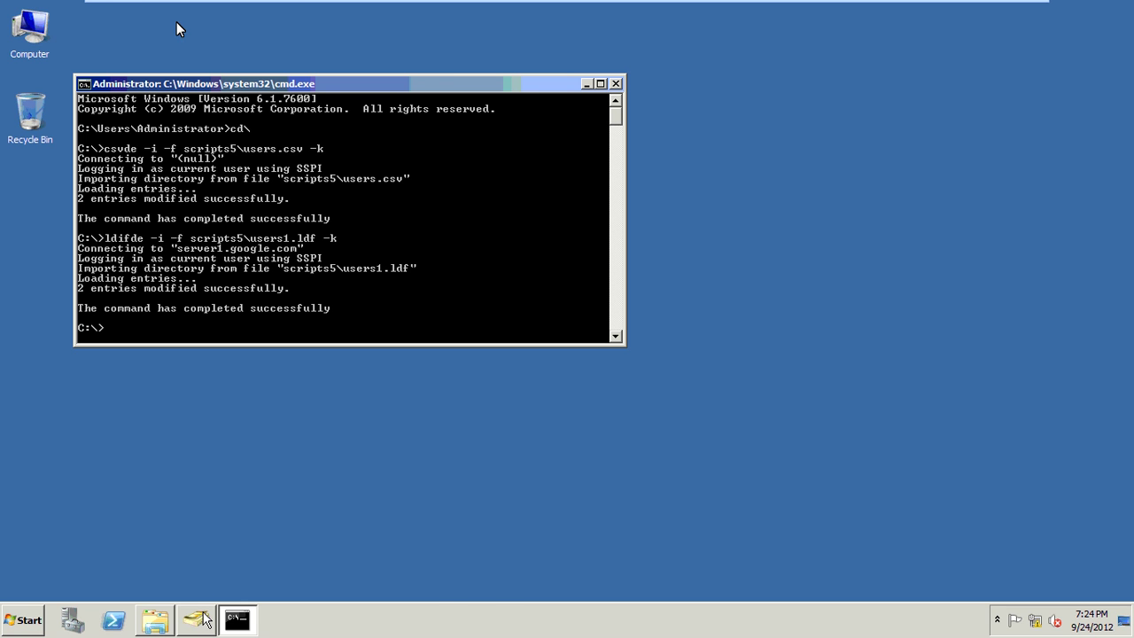
click(157, 52)
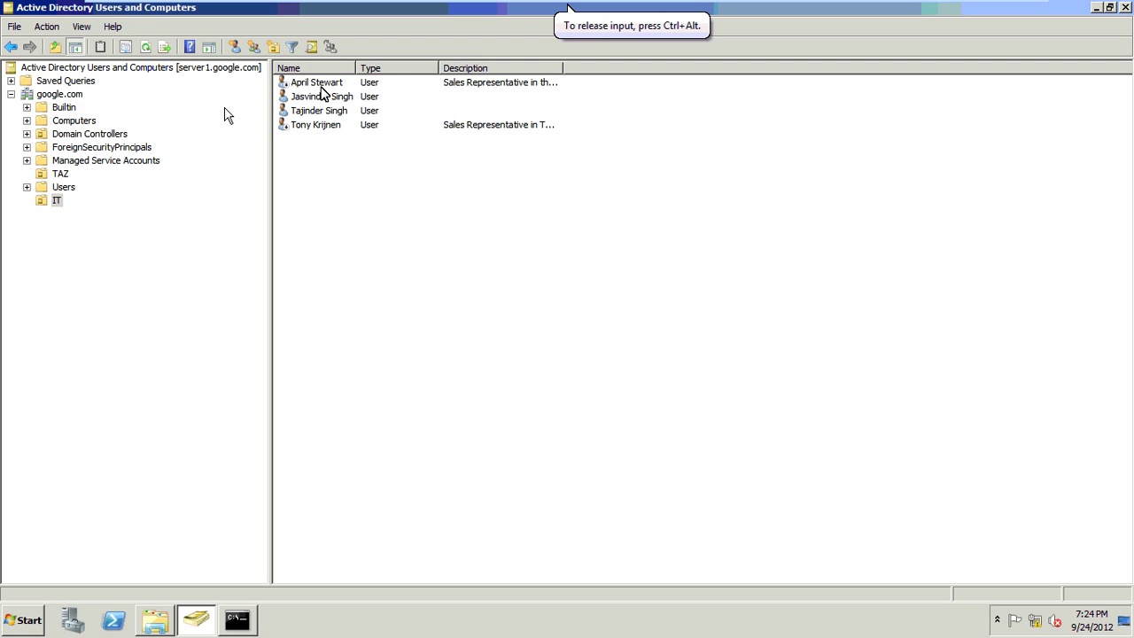
- Enable the two newly imported sales users in the IT OU
click(321, 87)
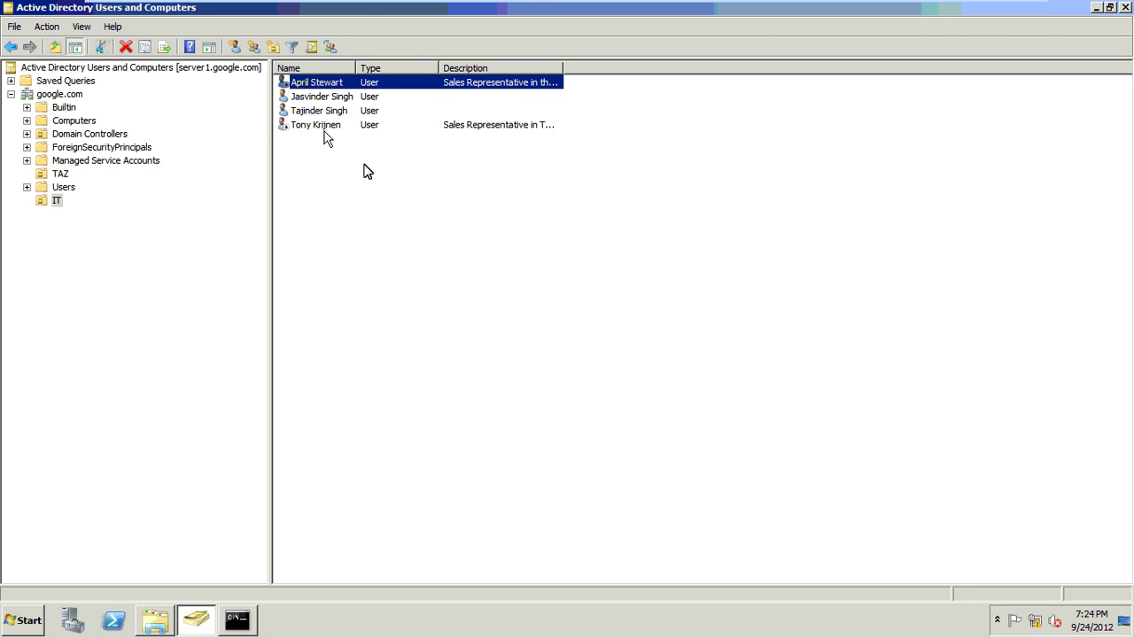
ctrl+click(324, 128)
right_click(324, 129)
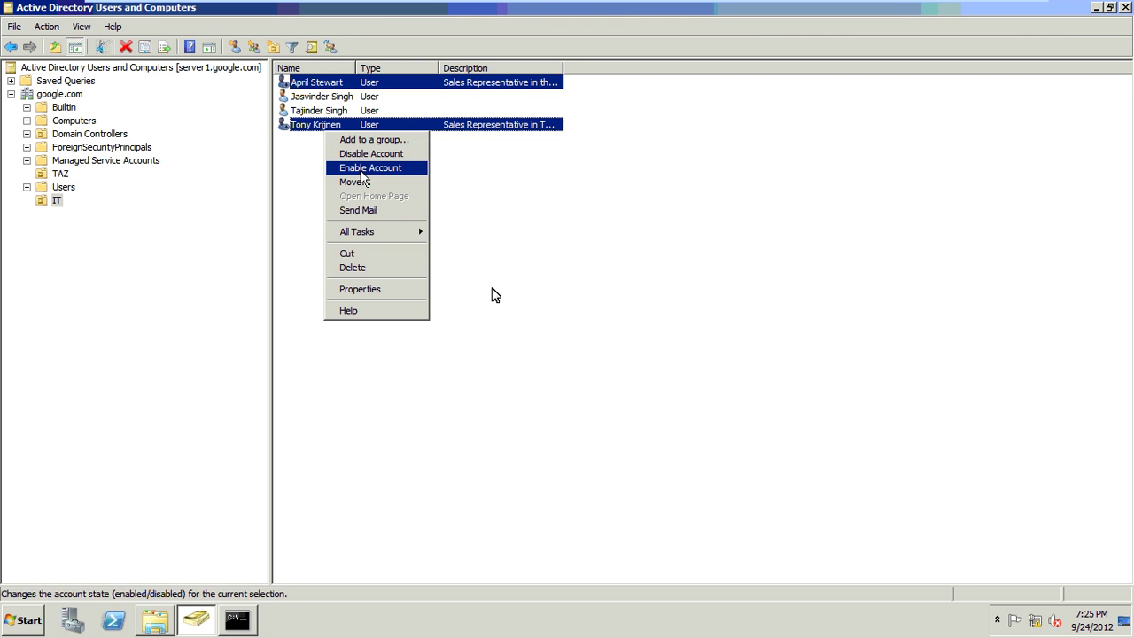
key(Return)
click(629, 360)
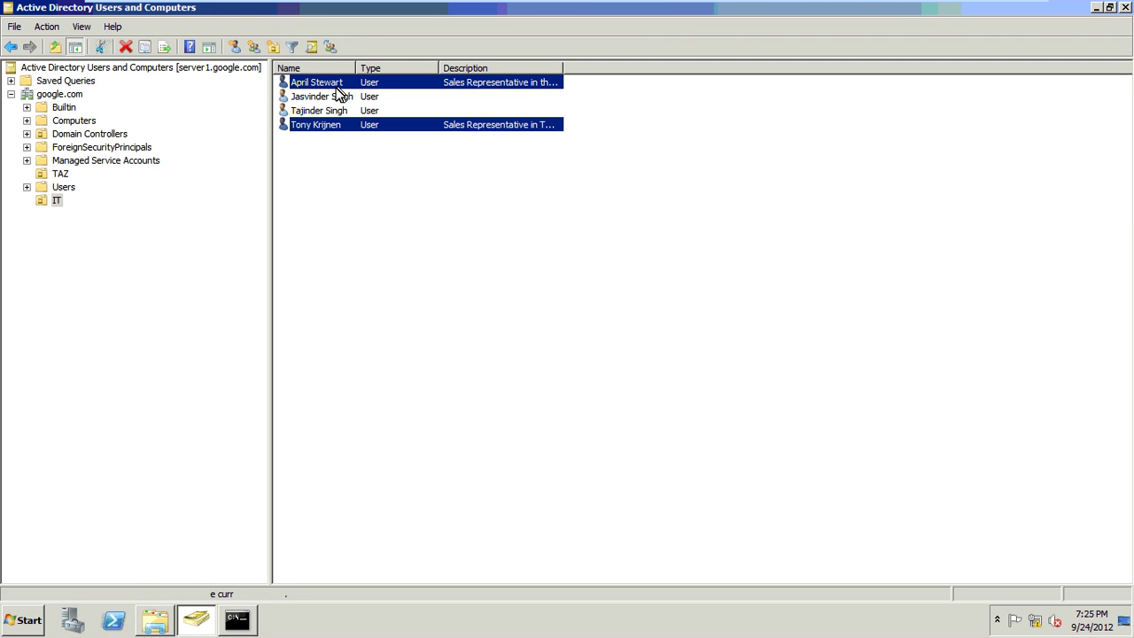
- Review the first sales user's Account settings in Properties and close it with OK
click(337, 89)
right_click(340, 92)
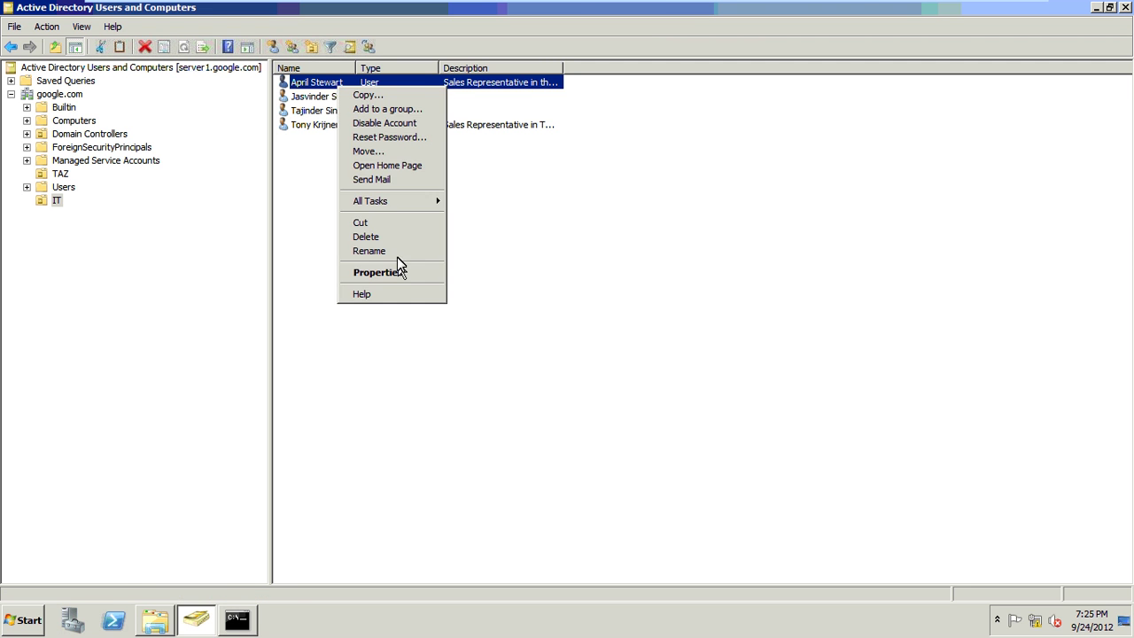
click(401, 269)
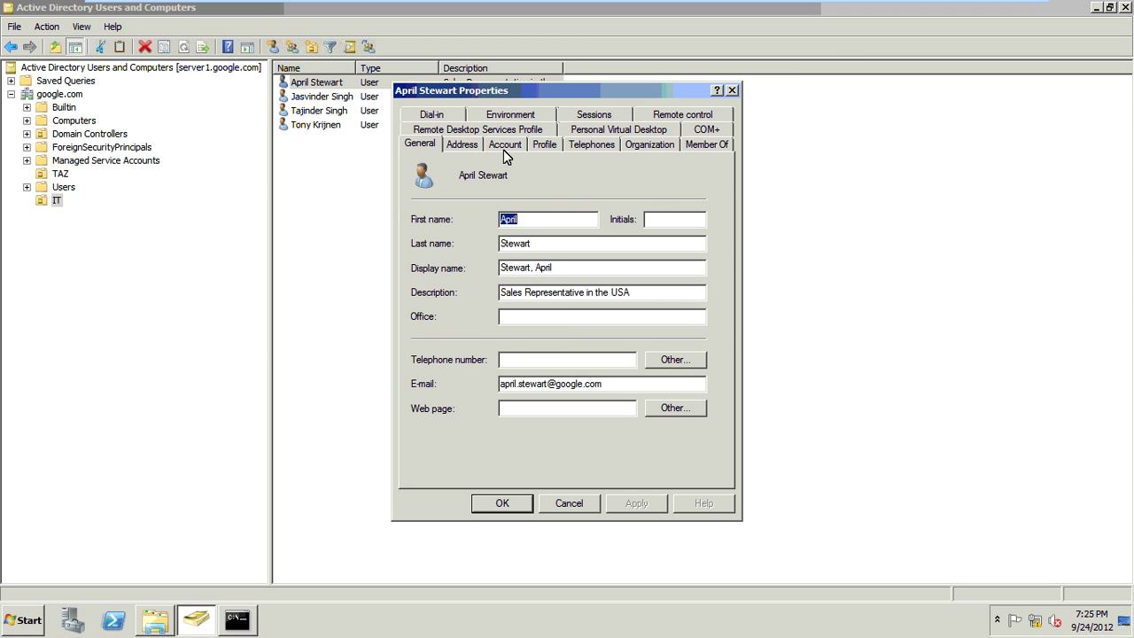
click(503, 145)
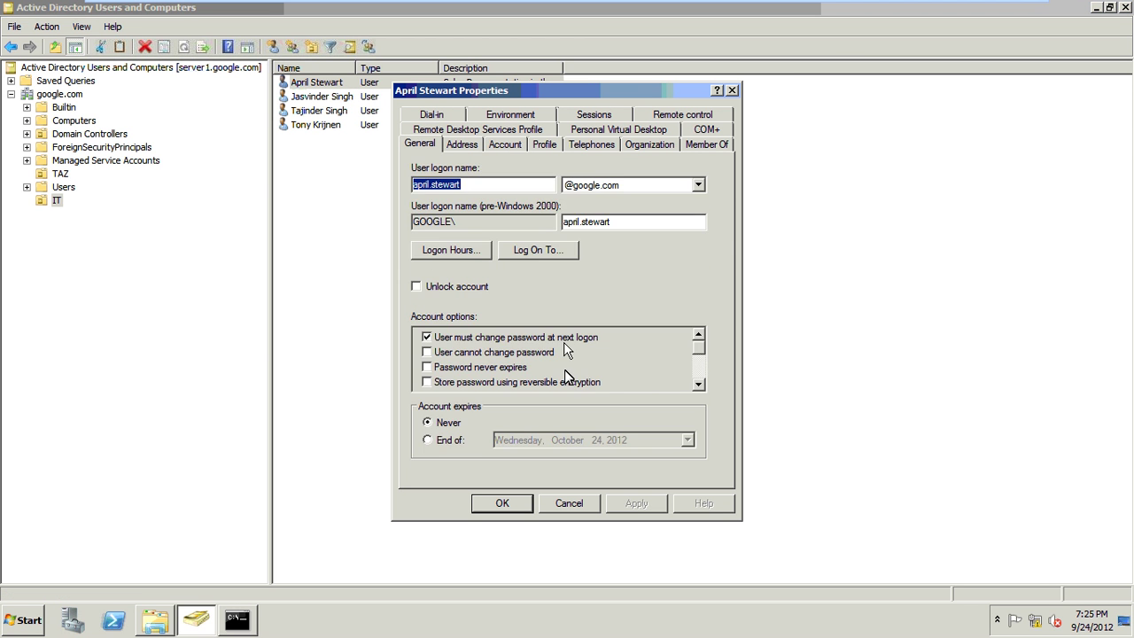
click(512, 511)
mouse_move(1076, 11)
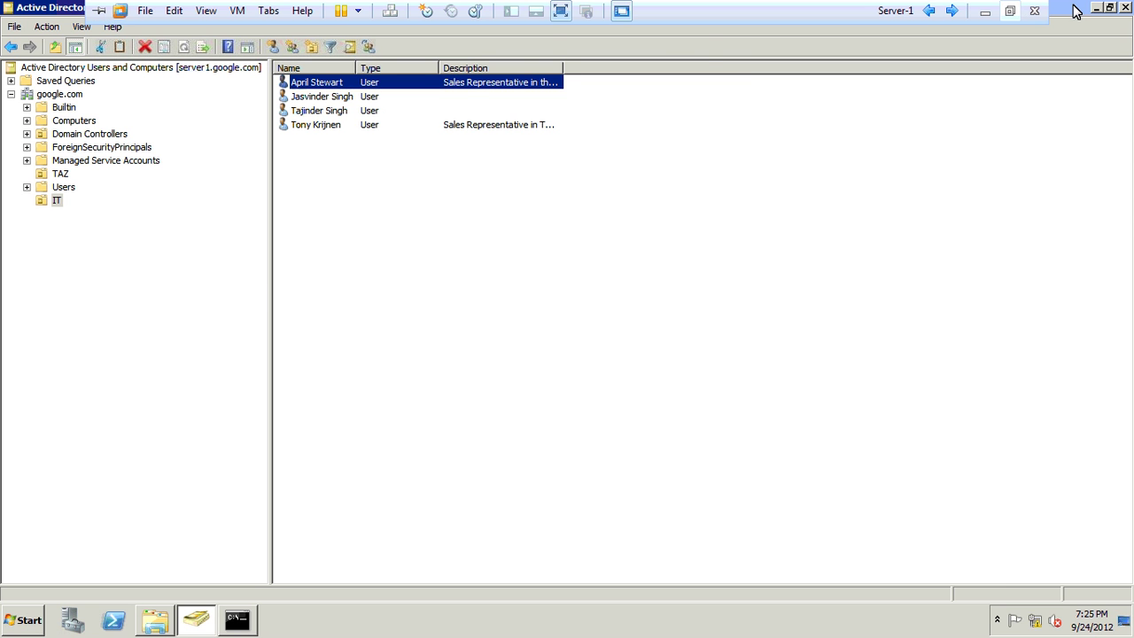
- Open the powershell direct script from C:\scripts in a maximized Notepad
click(982, 11)
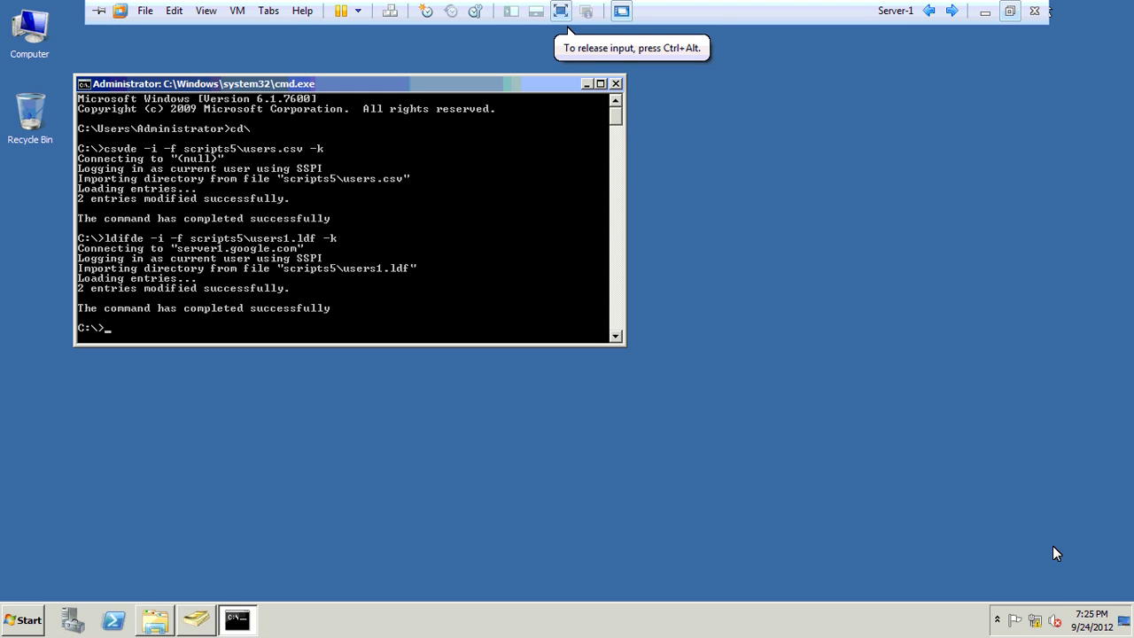
key(ctrl+alt+Return)
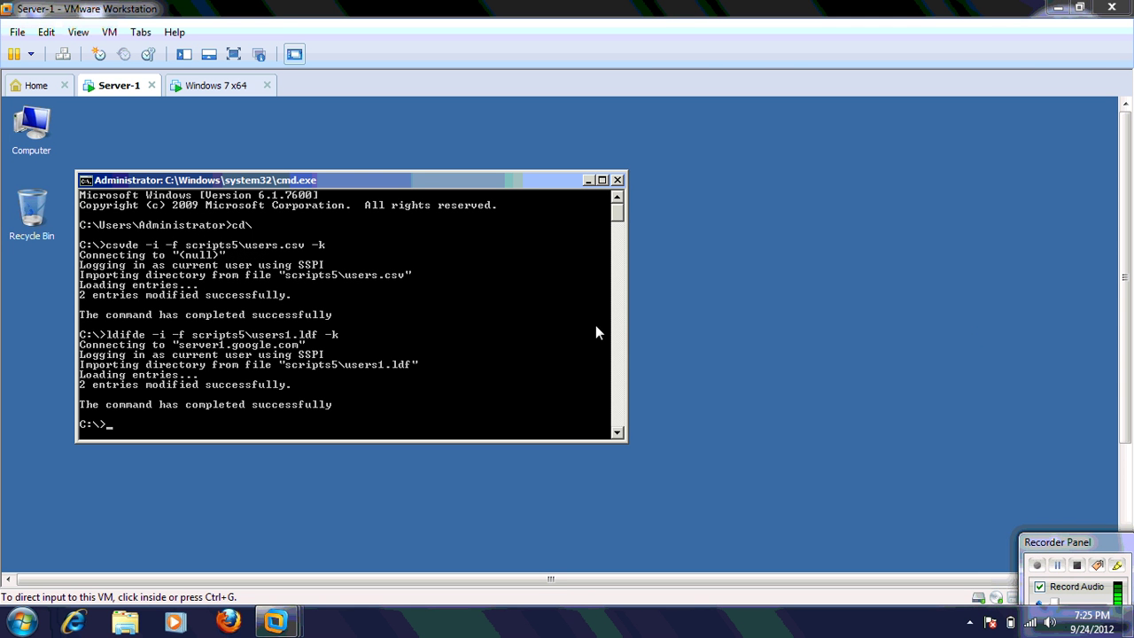
key(ctrl+alt+Return)
click(586, 85)
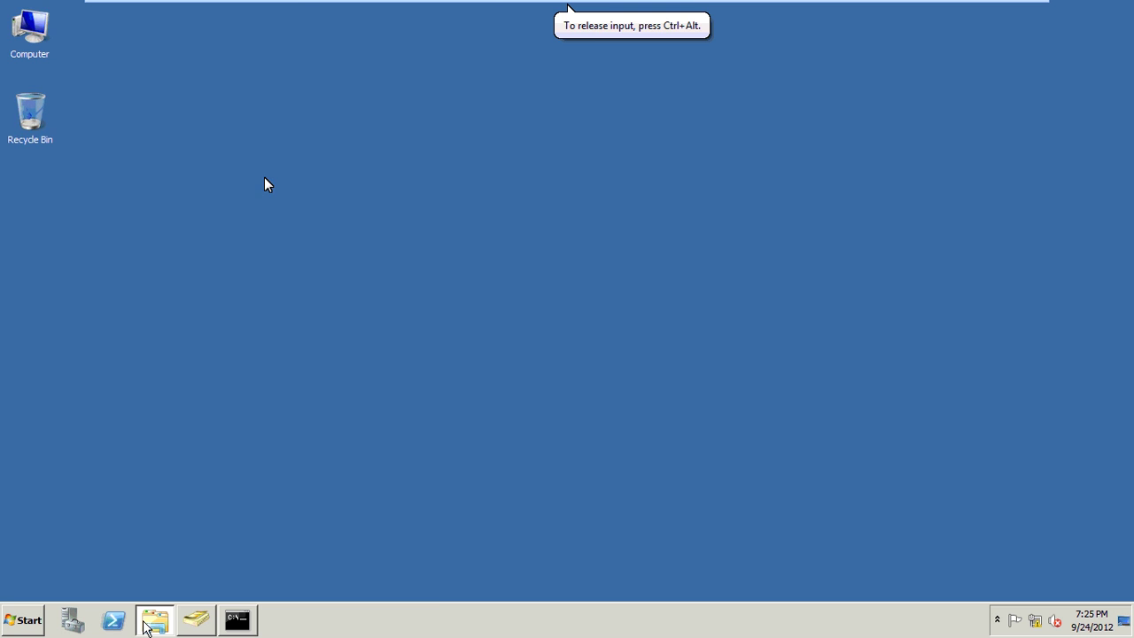
click(148, 622)
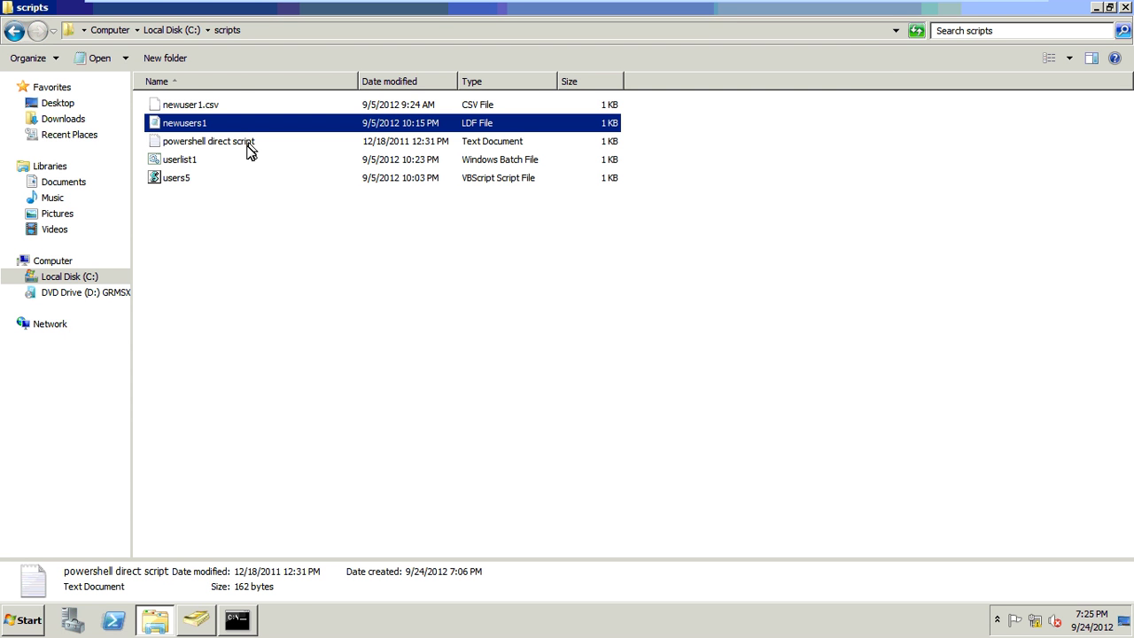
double_click(248, 144)
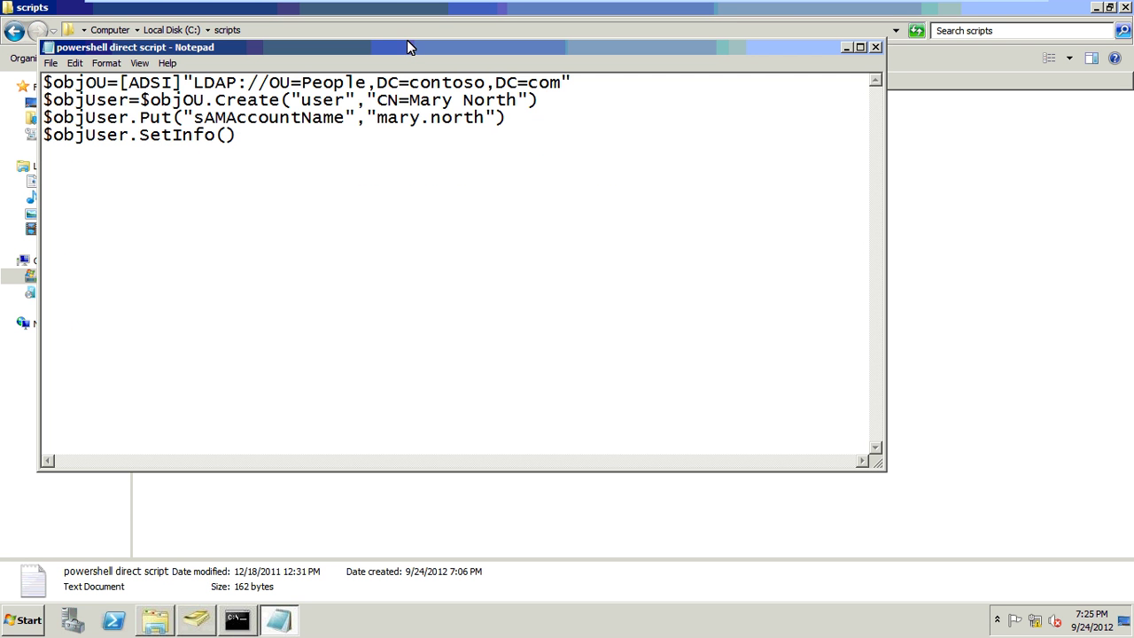
double_click(140, 47)
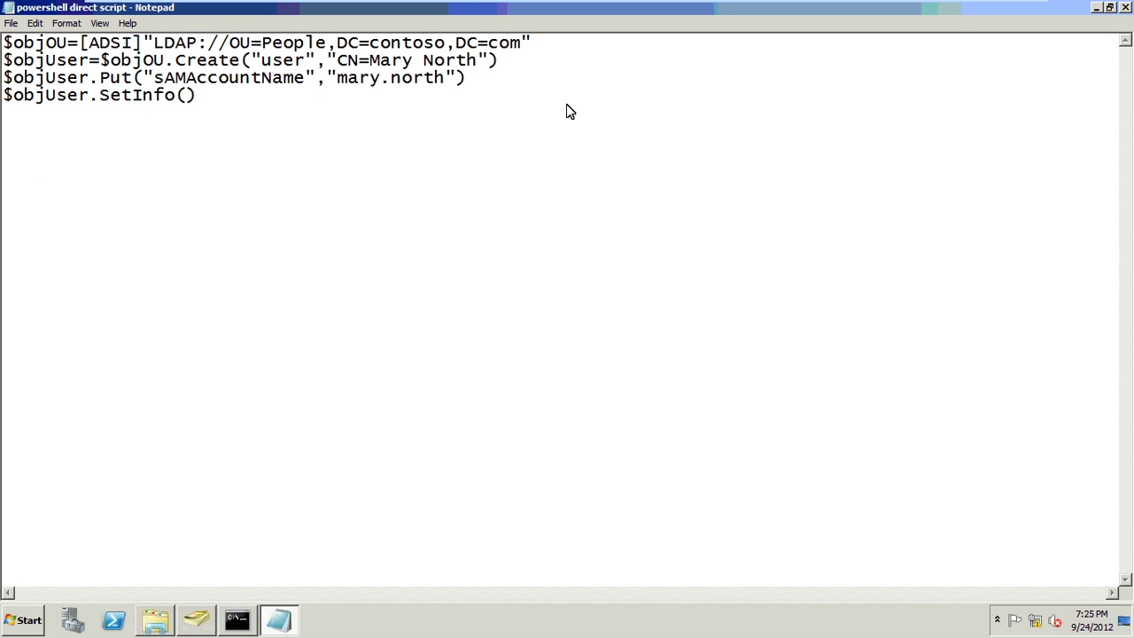
- Change the script's LDAP path from People/contoso to OU=IT,DC=google, then launch Windows PowerShell
key(BackSpace)
key(BackSpace)
key(BackSpace)
key(BackSpace)
key(BackSpace)
key(BackSpace)
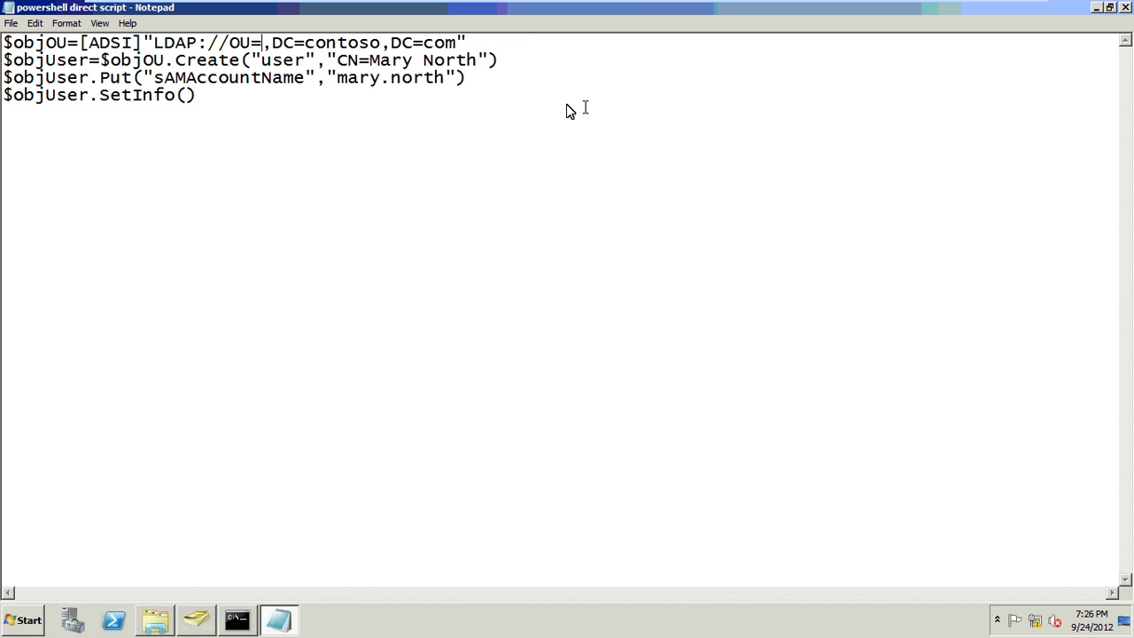
text(IT)
key(Right)
key(Right)
key(Right)
key(Right)
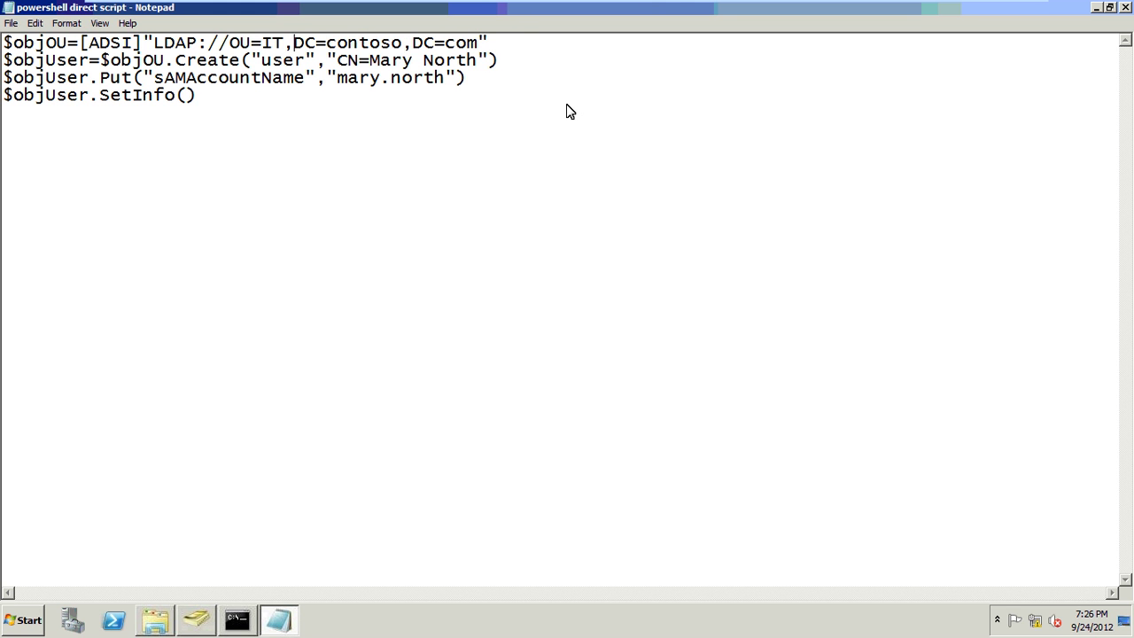
key(Delete)
key(Delete)
key(Delete)
key(Delete)
key(Delete)
key(Delete)
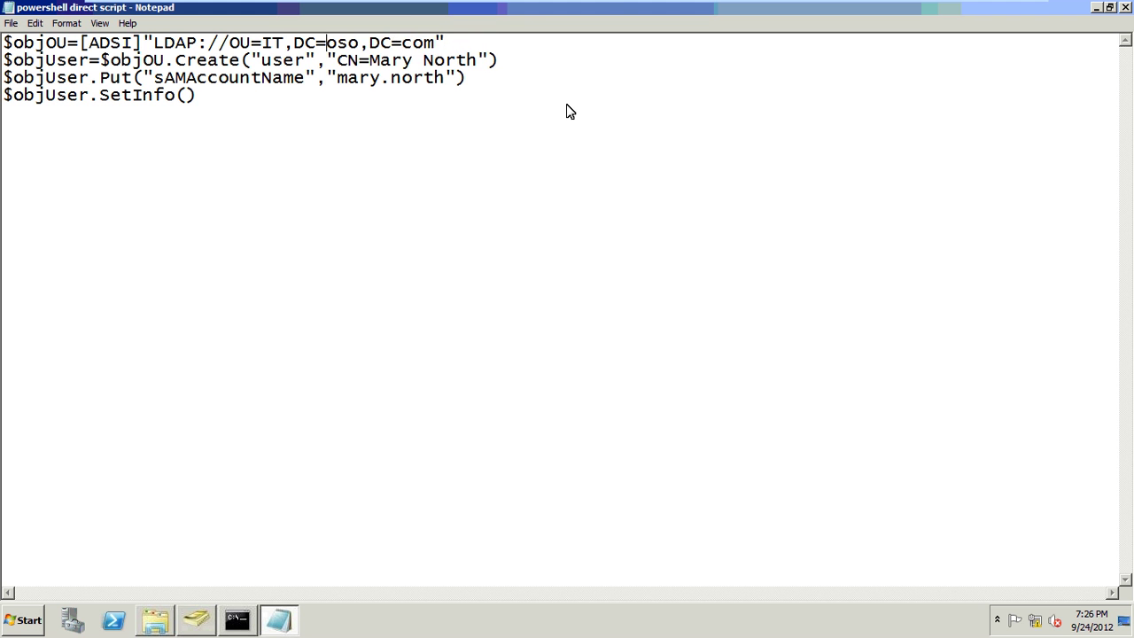
key(Delete)
text(g)
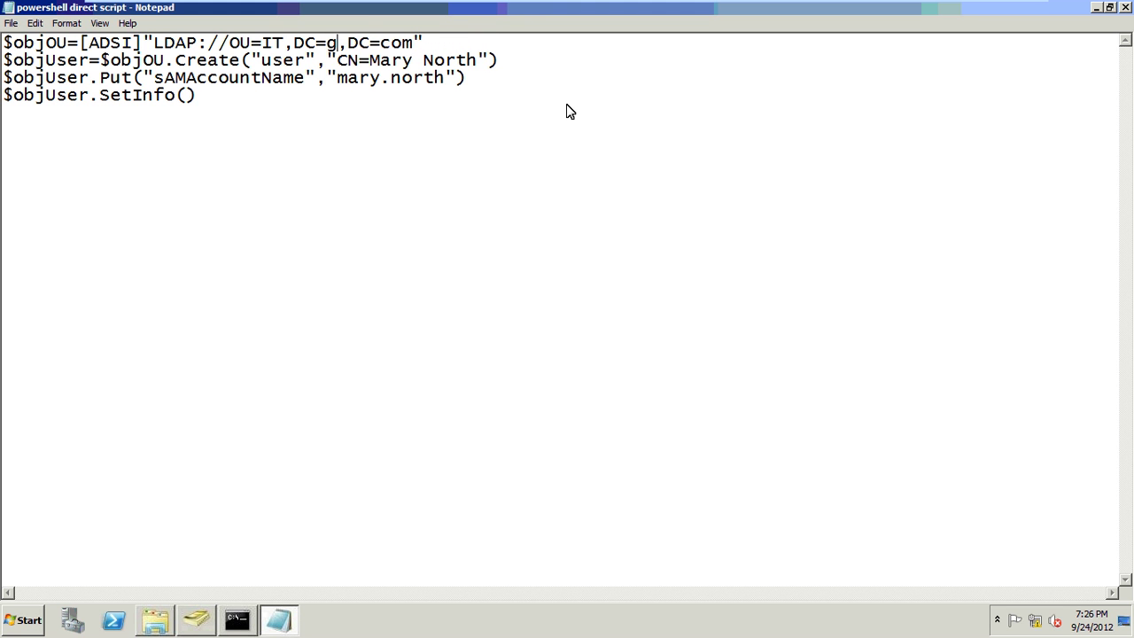
text(oogle)
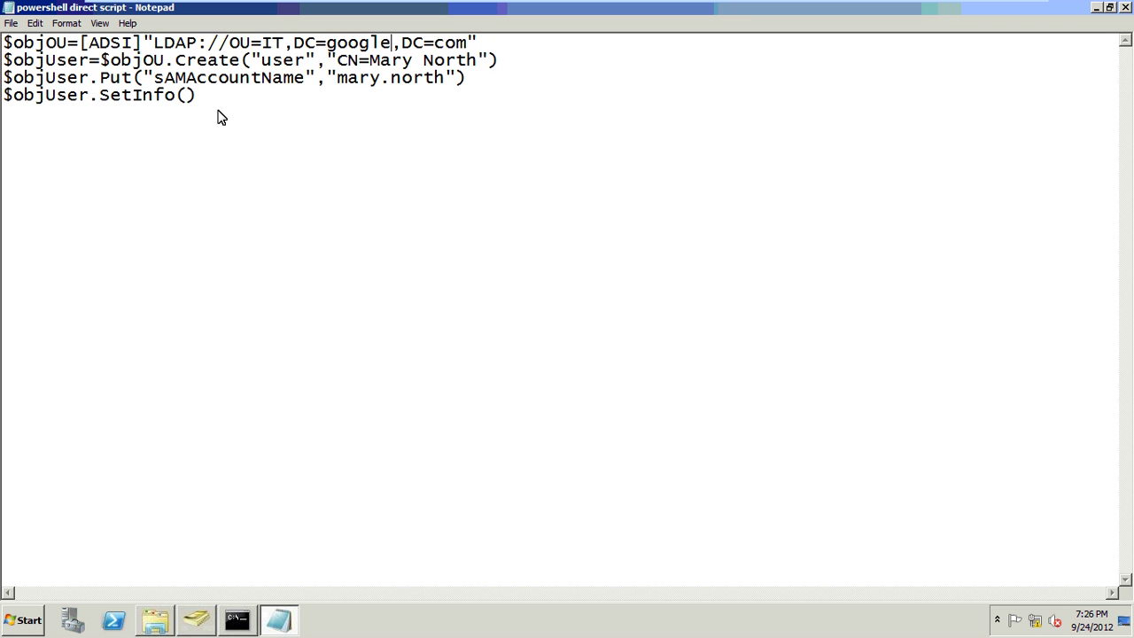
drag(218, 97, 2, 6)
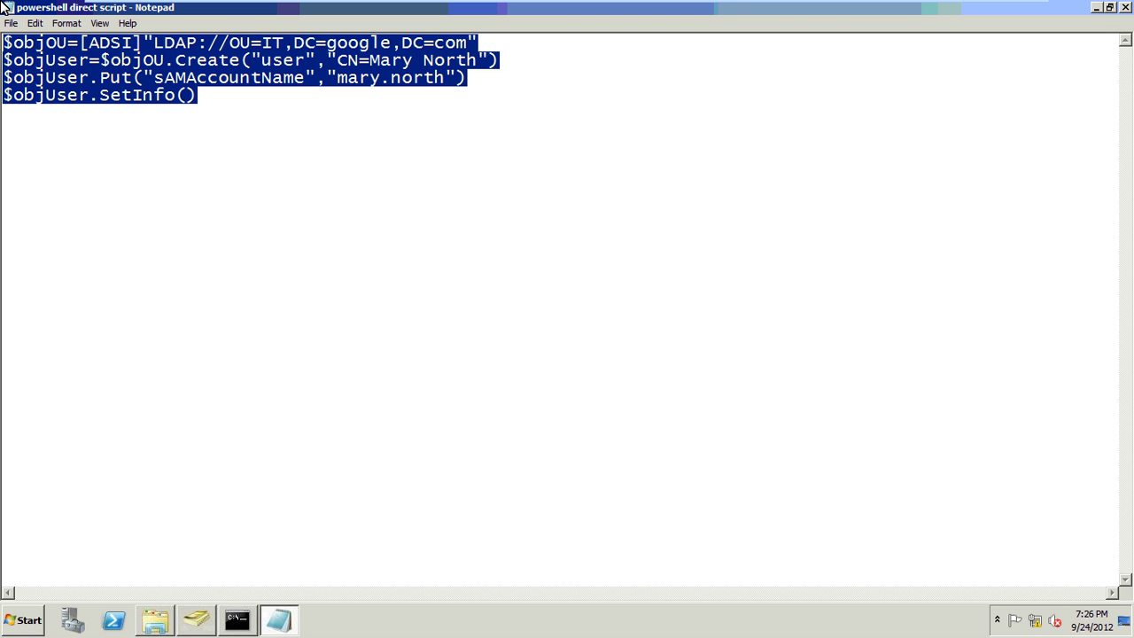
click(336, 167)
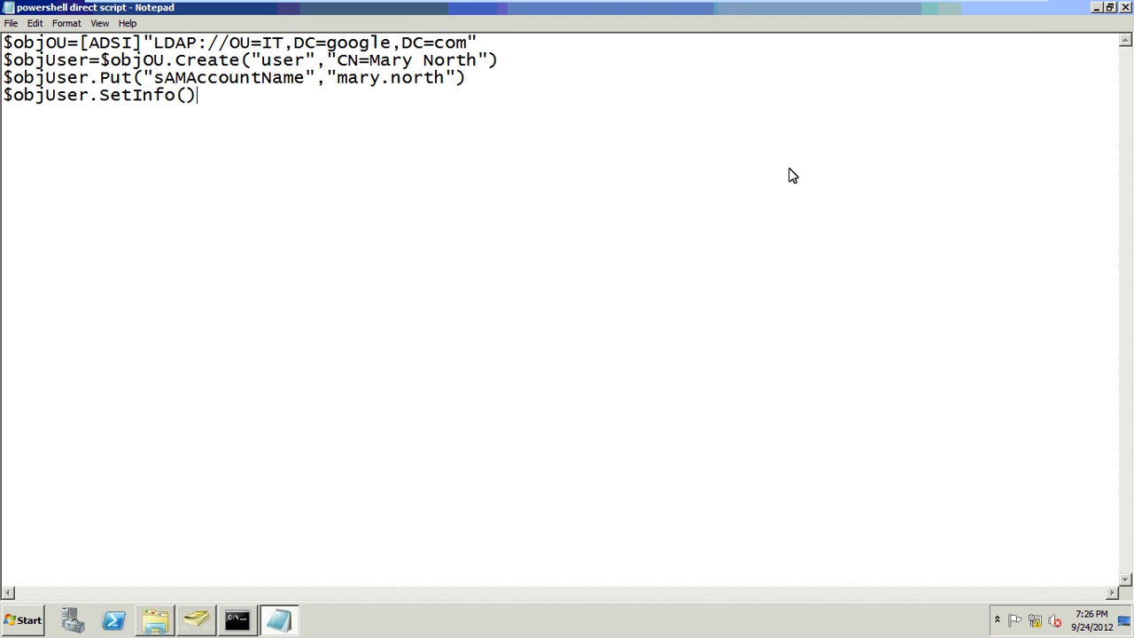
click(1097, 9)
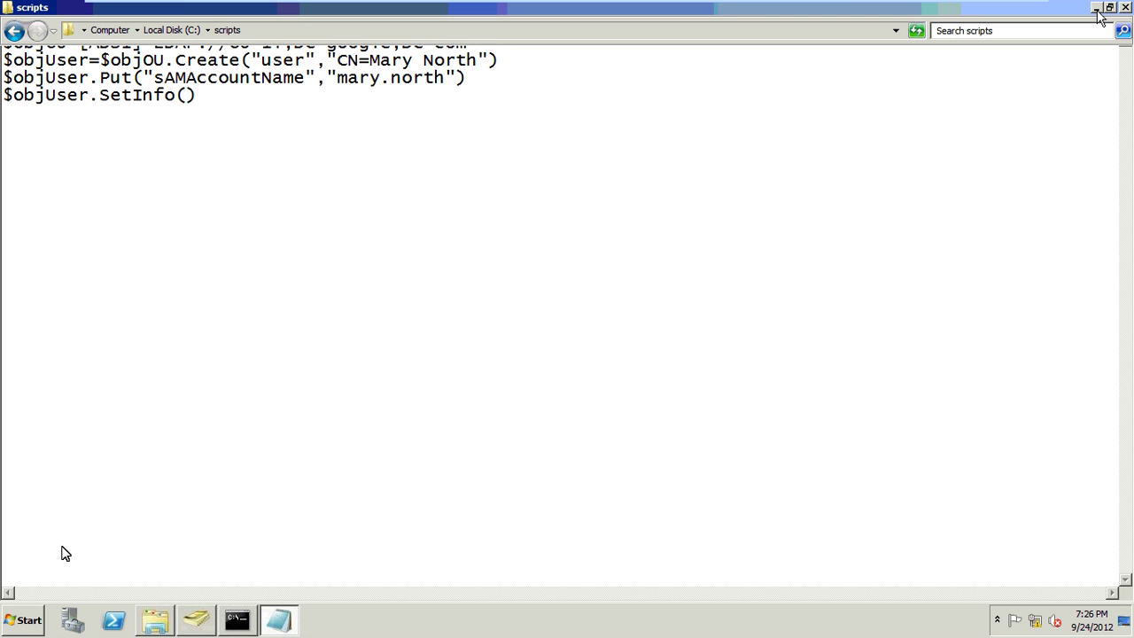
click(112, 621)
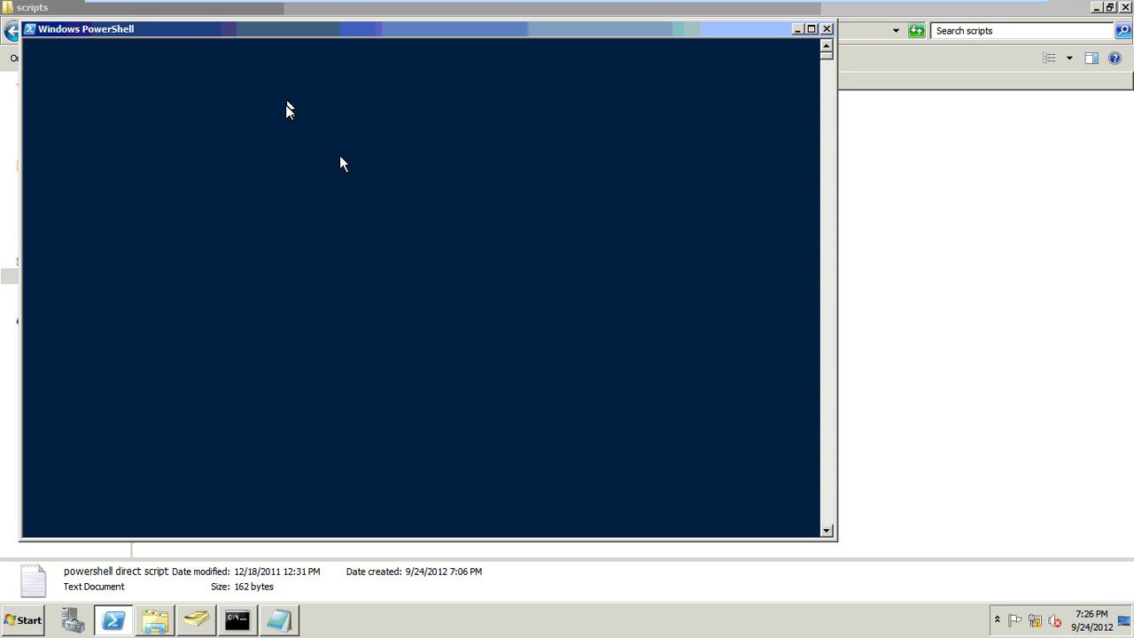
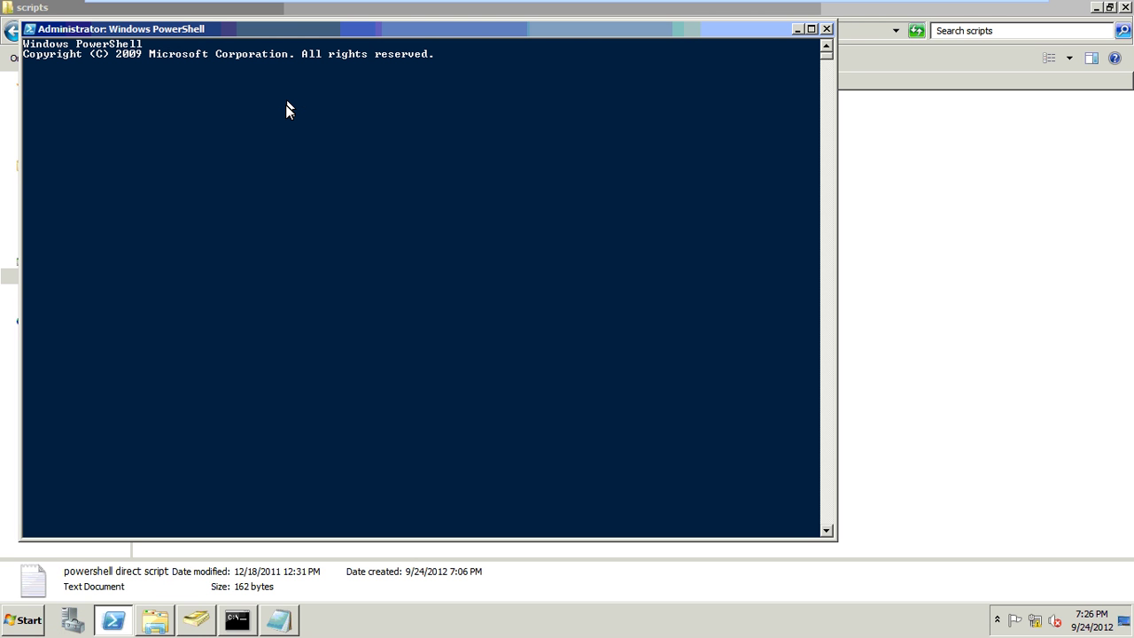
- Paste and run the ADSI commands creating a new user in OU=IT of google.com, then minimize PowerShell
right_click(285, 105)
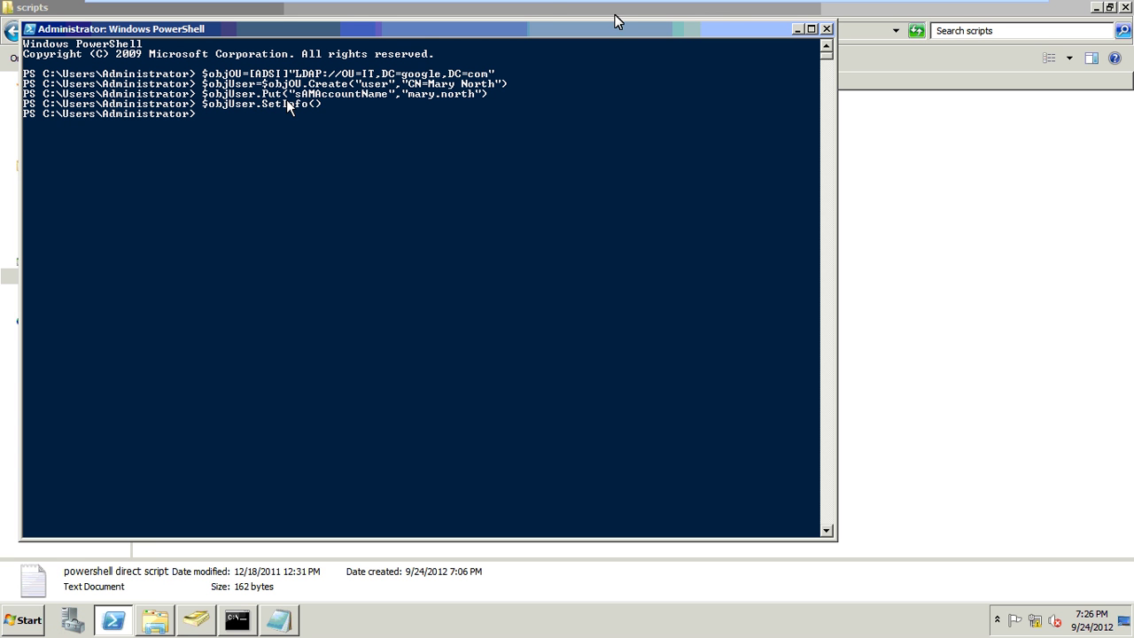
click(797, 33)
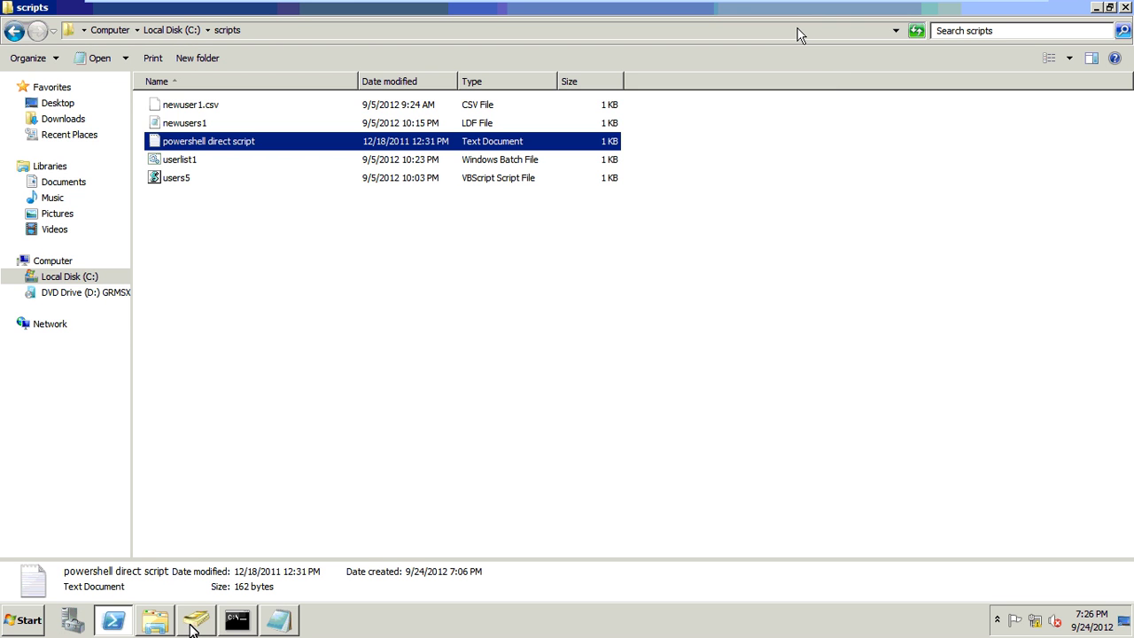
- Refresh the IT OU in Active Directory and enable the newly created PowerShell user account
click(196, 622)
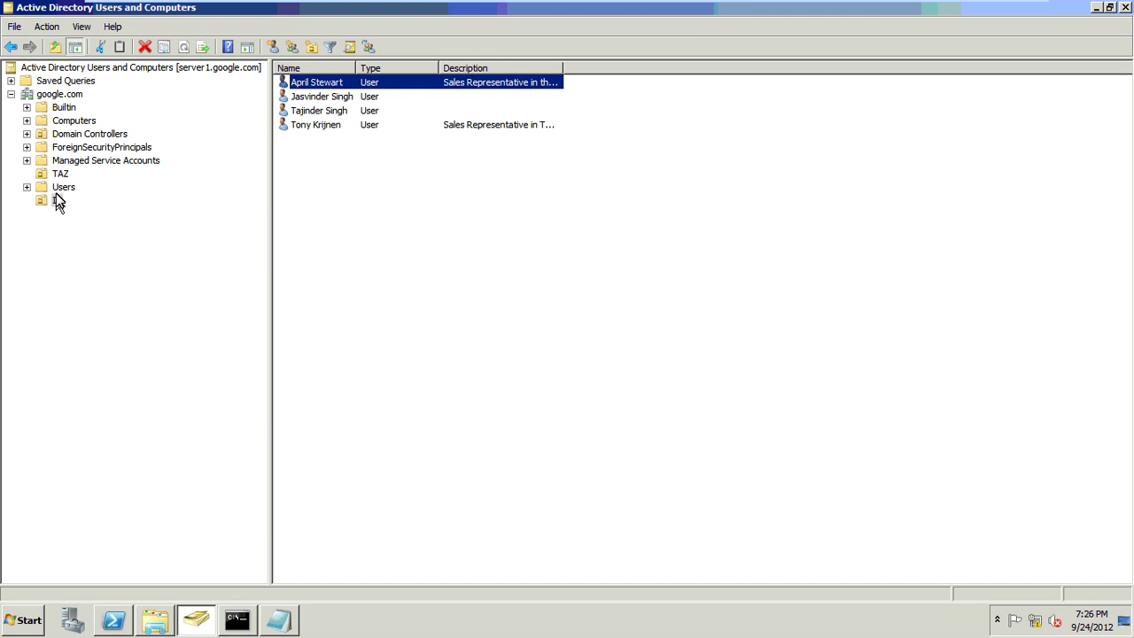
click(55, 199)
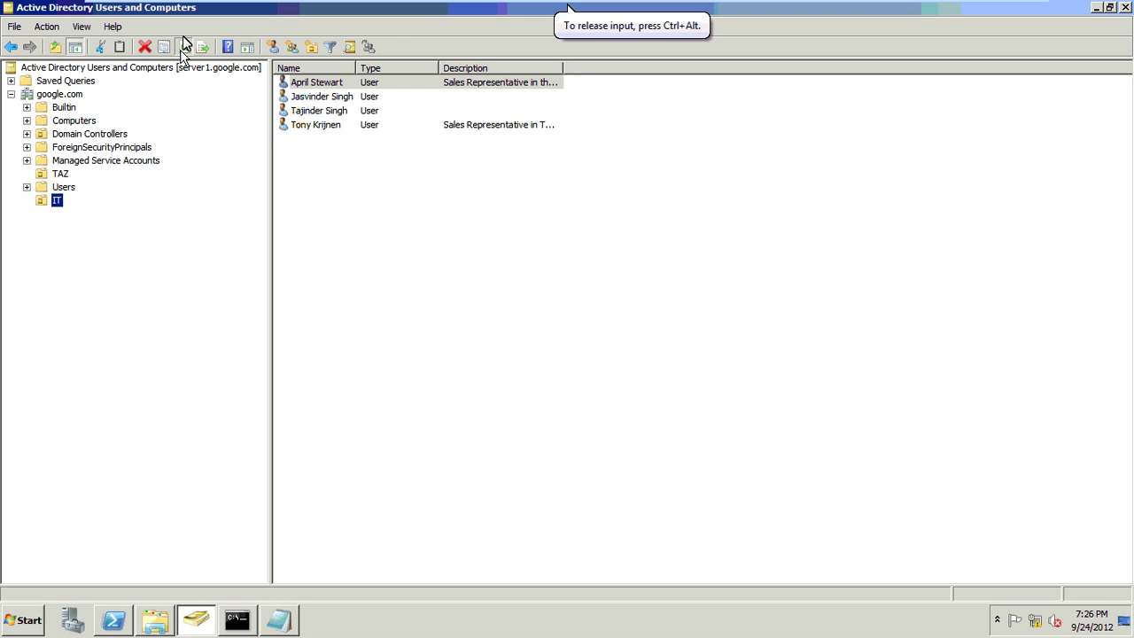
click(184, 50)
right_click(317, 109)
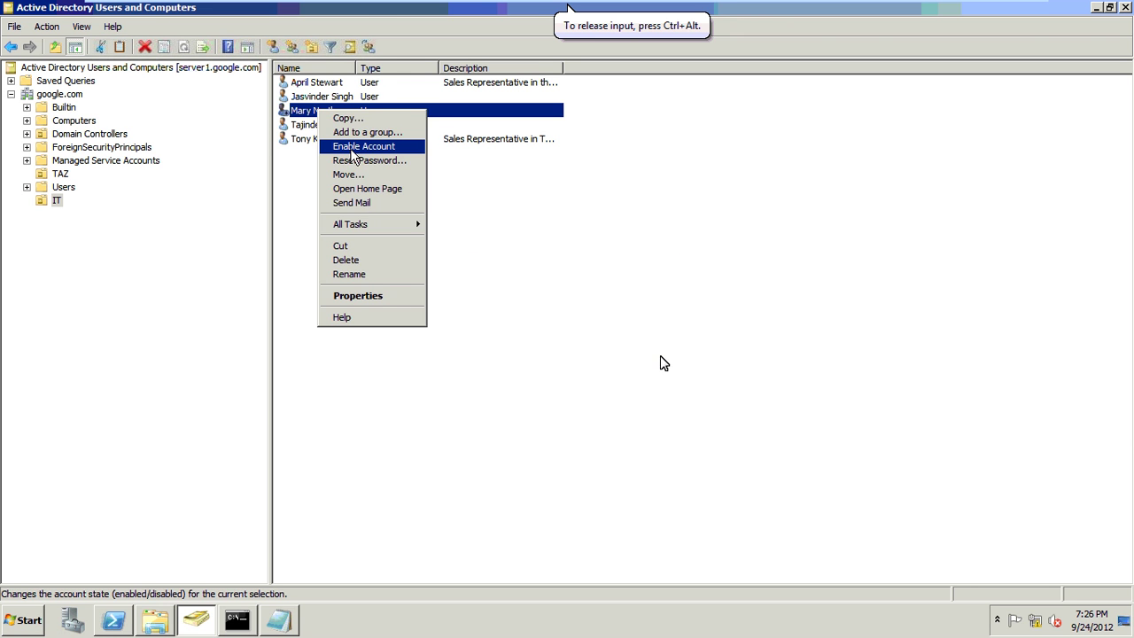
click(352, 147)
click(660, 360)
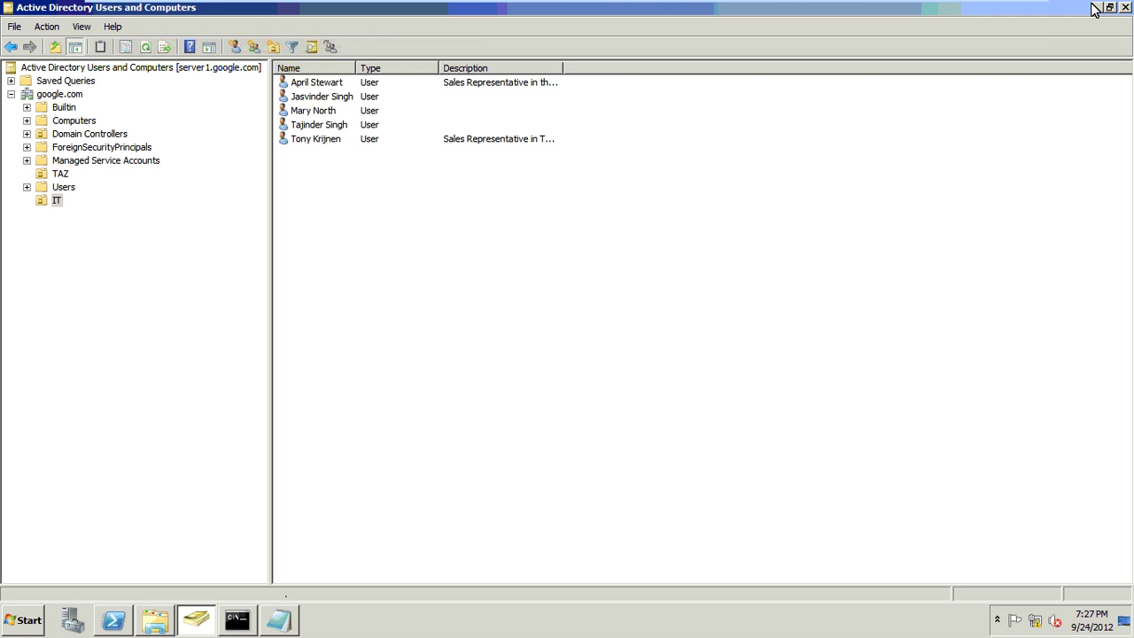
- Open the users5 VBScript from the scripts folder in Notepad for editing
key(alt+Tab)
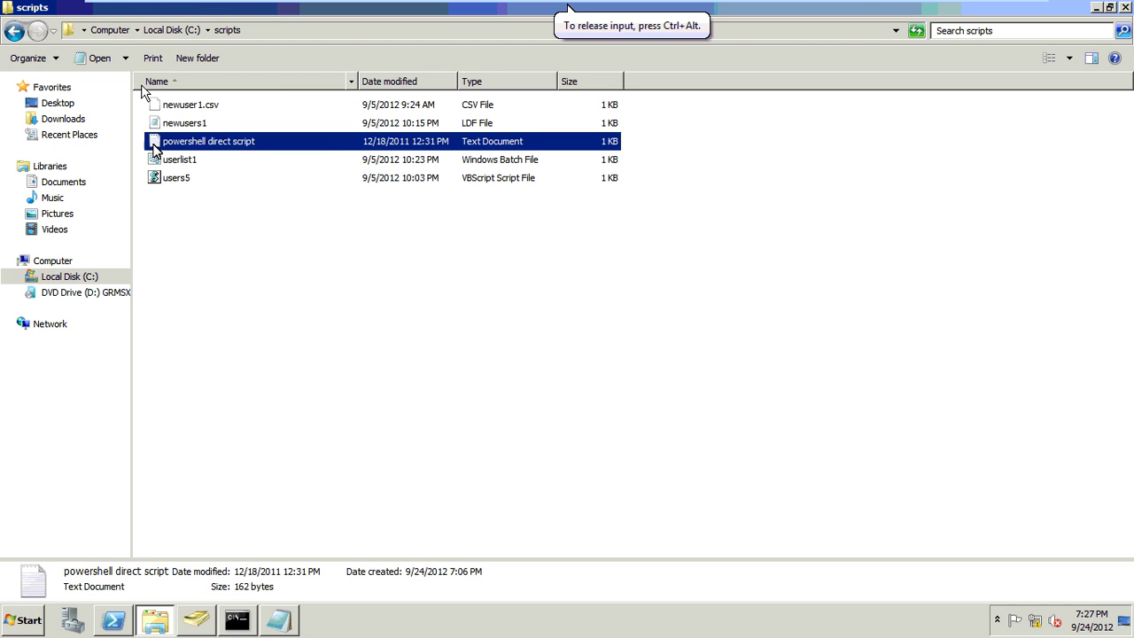
click(181, 178)
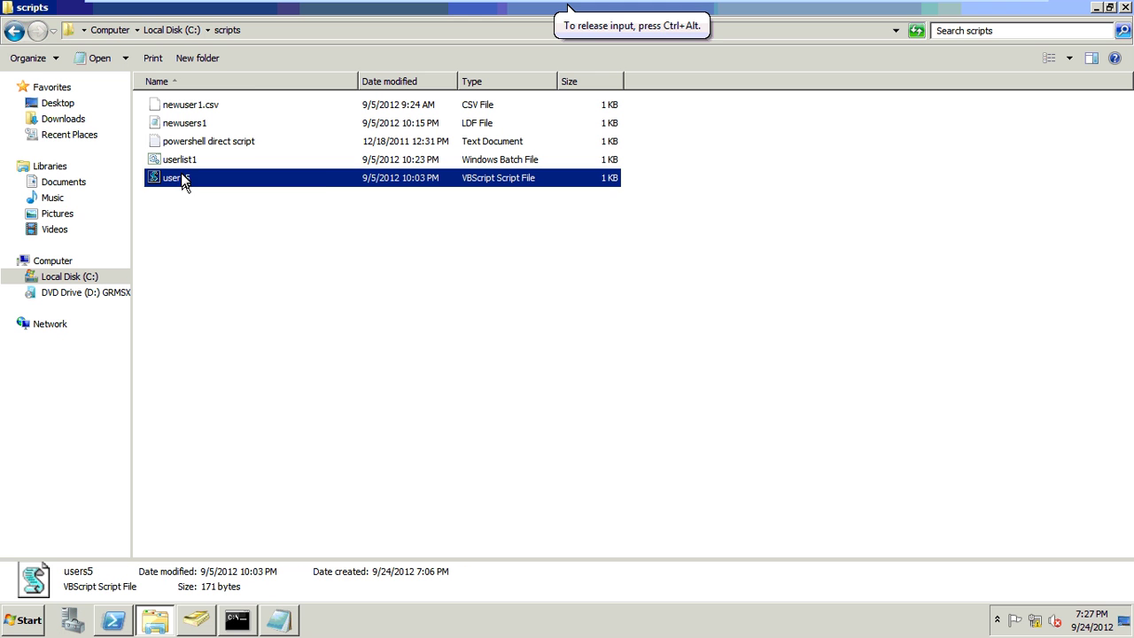
right_click(182, 178)
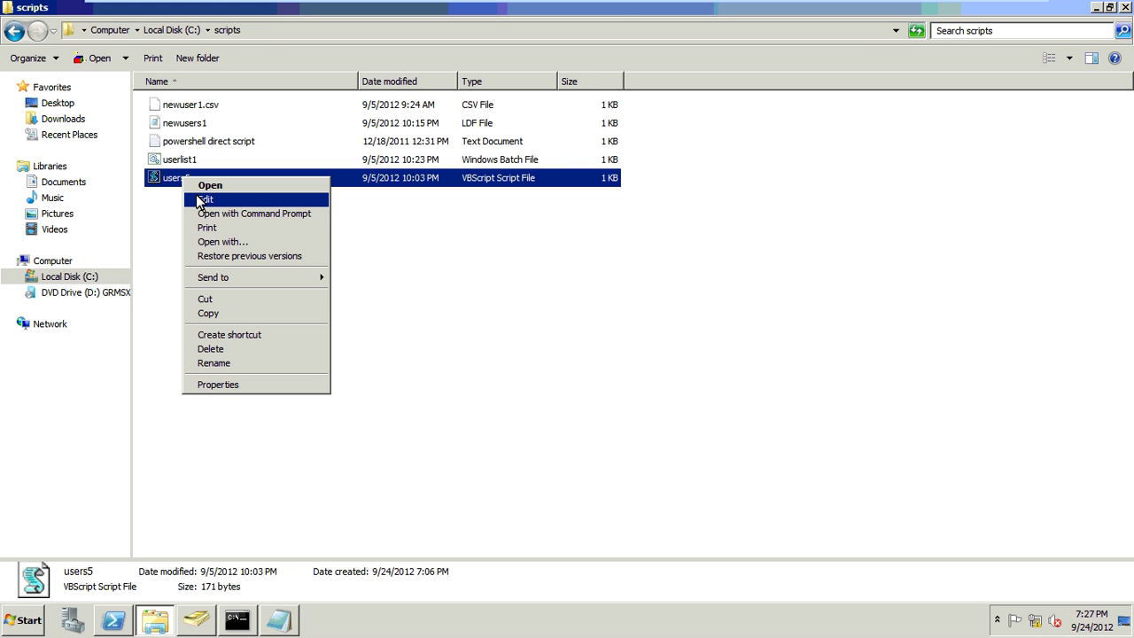
click(202, 200)
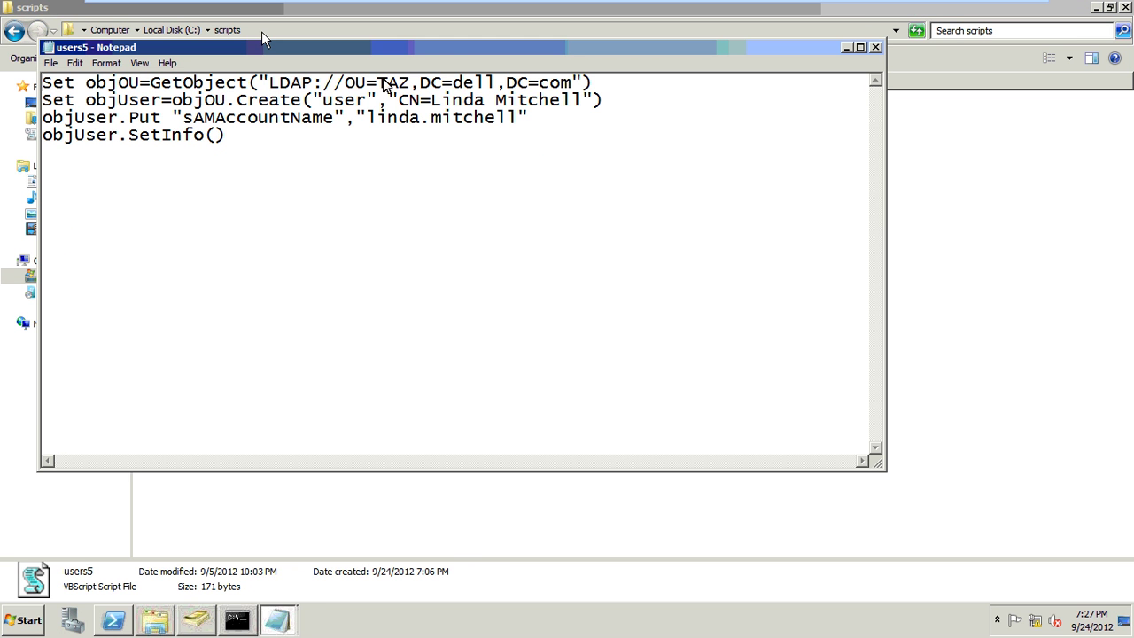
click(875, 48)
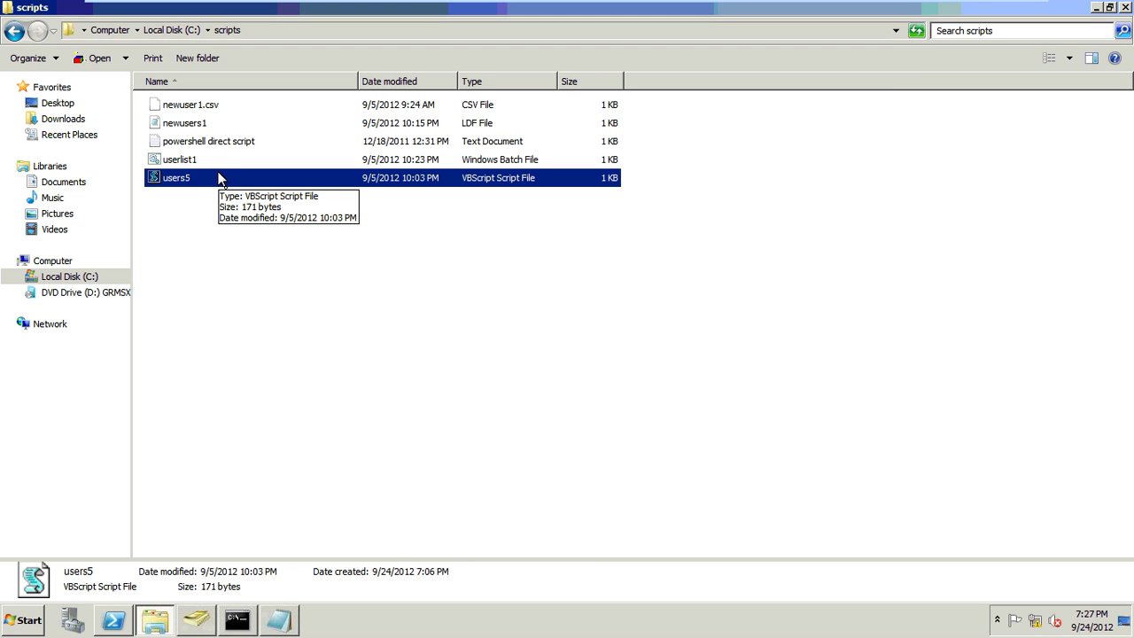
right_click(221, 179)
click(258, 197)
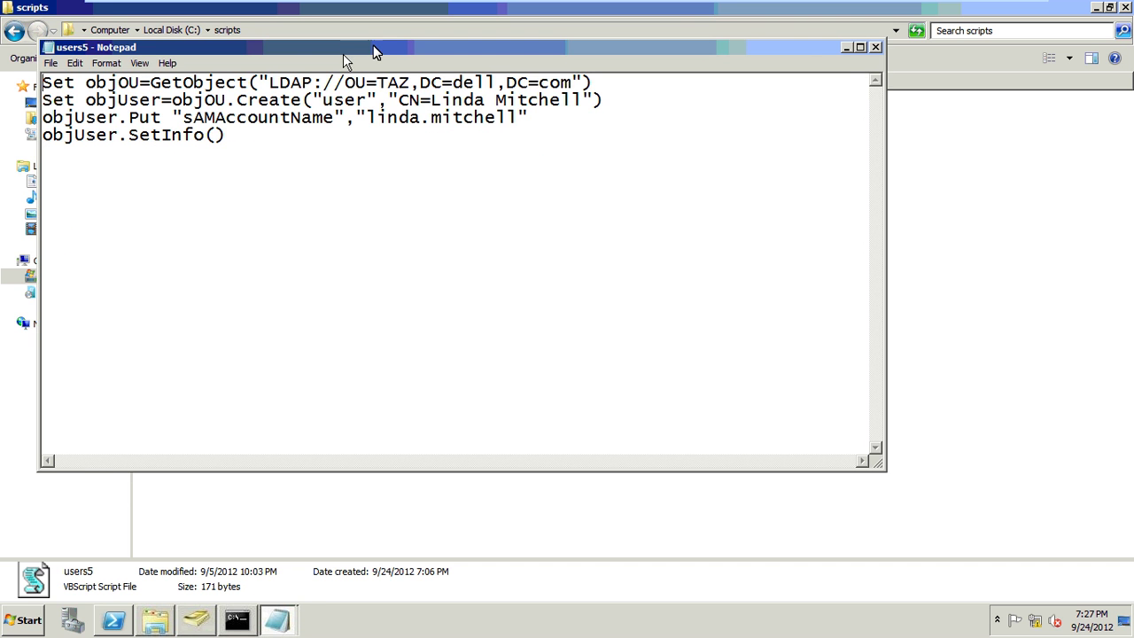
- Change the users5 LDAP path from OU=TAZ,DC=dell to OU=IT,DC=google,DC=com
double_click(373, 45)
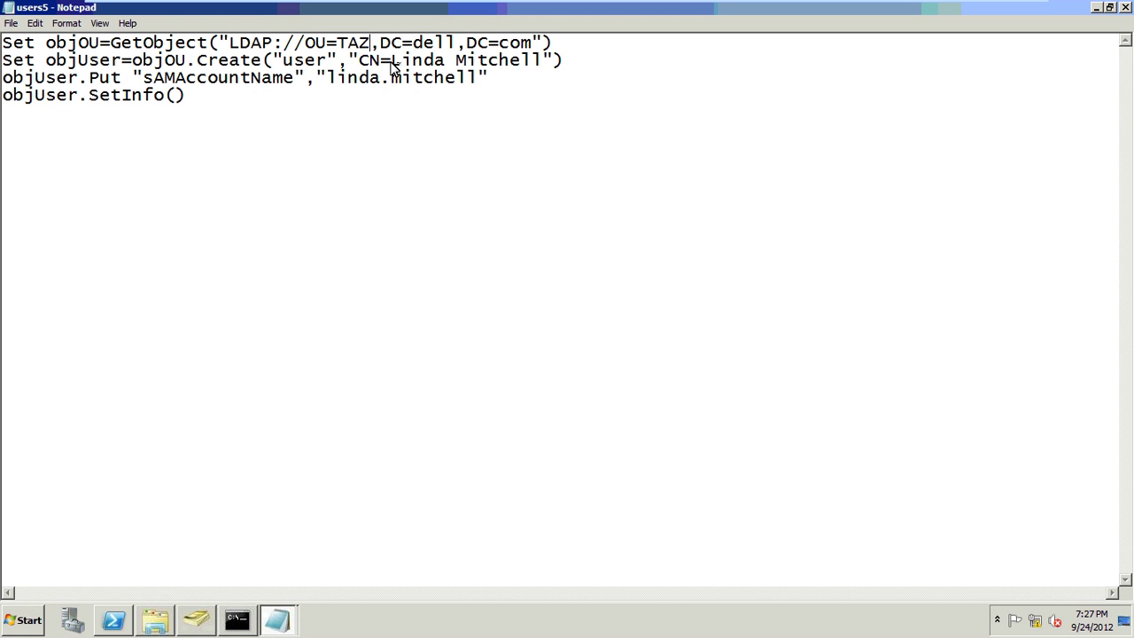
key(BackSpace)
key(BackSpace)
key(BackSpace)
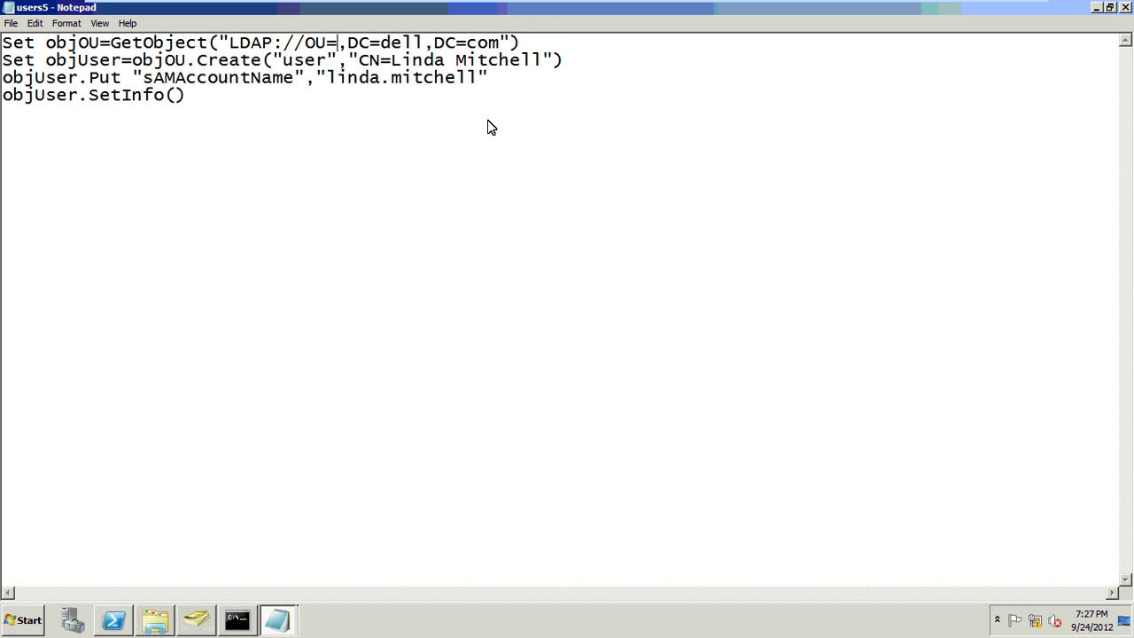
text(IT)
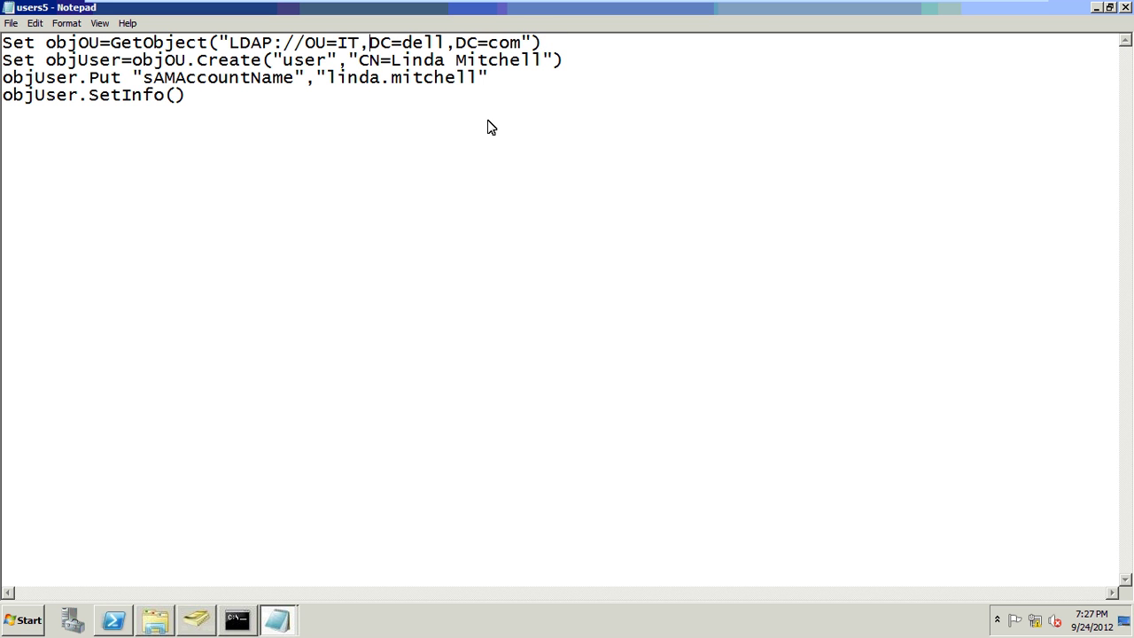
key(Right)
key(Right)
key(Right)
key(Delete)
key(Delete)
key(Delete)
key(Delete)
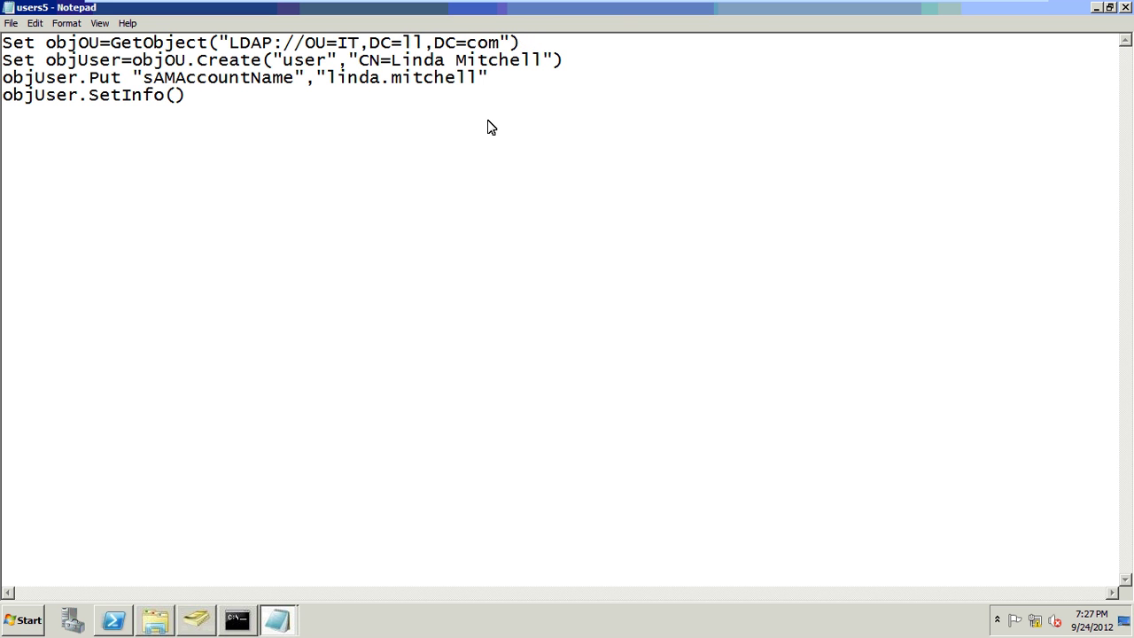
text(google)
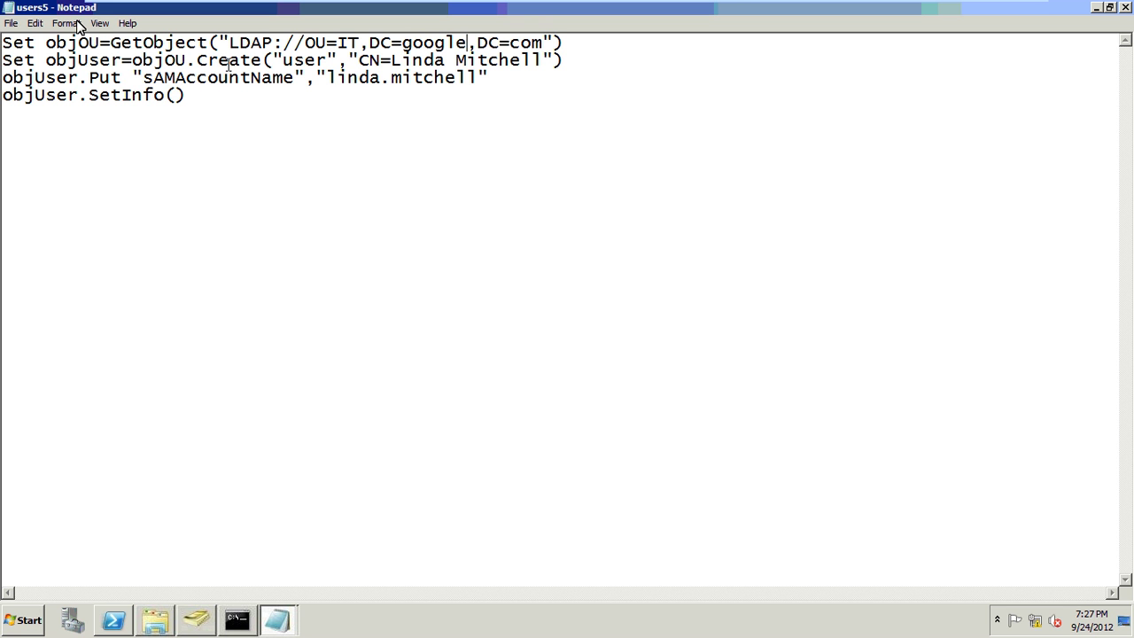
click(10, 24)
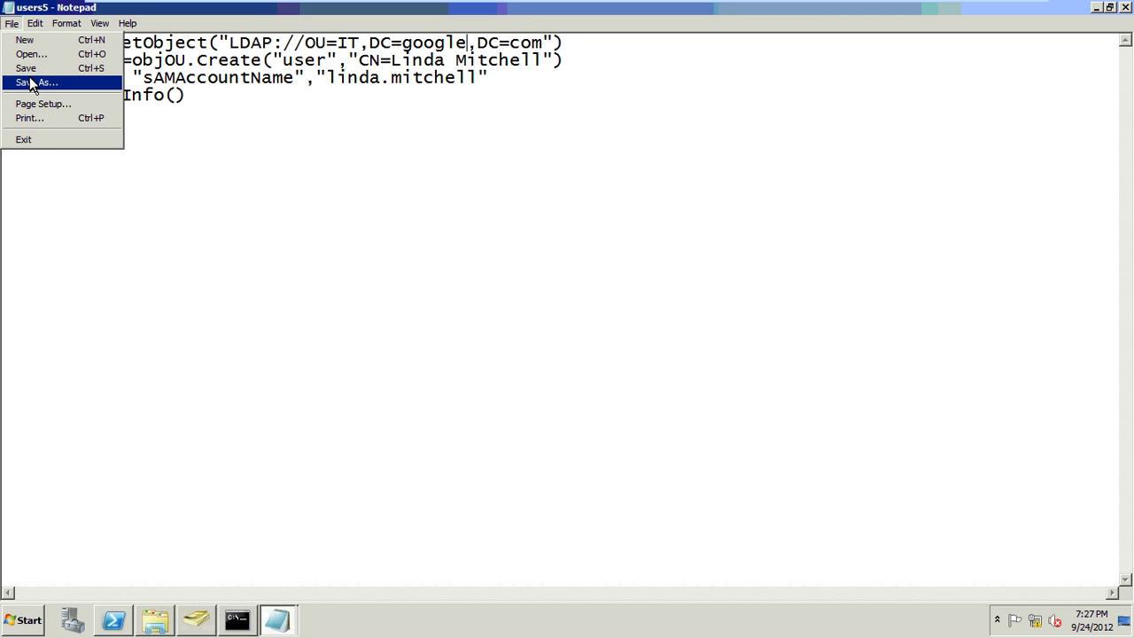
- Save the edited script as users2.vbs in C:\scripts5
click(31, 83)
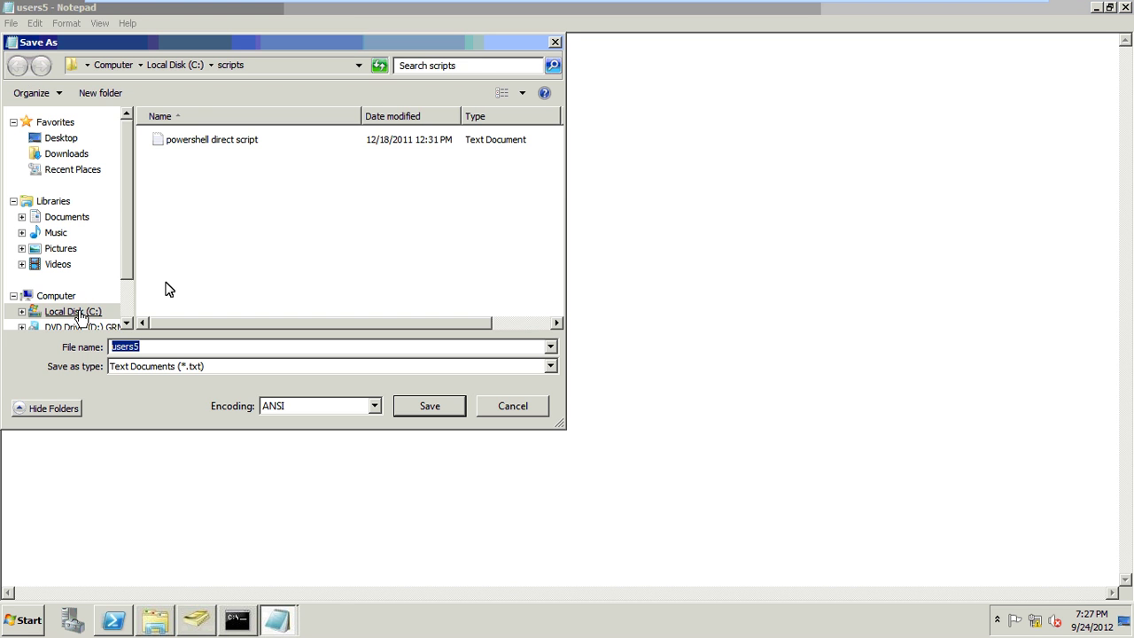
click(75, 311)
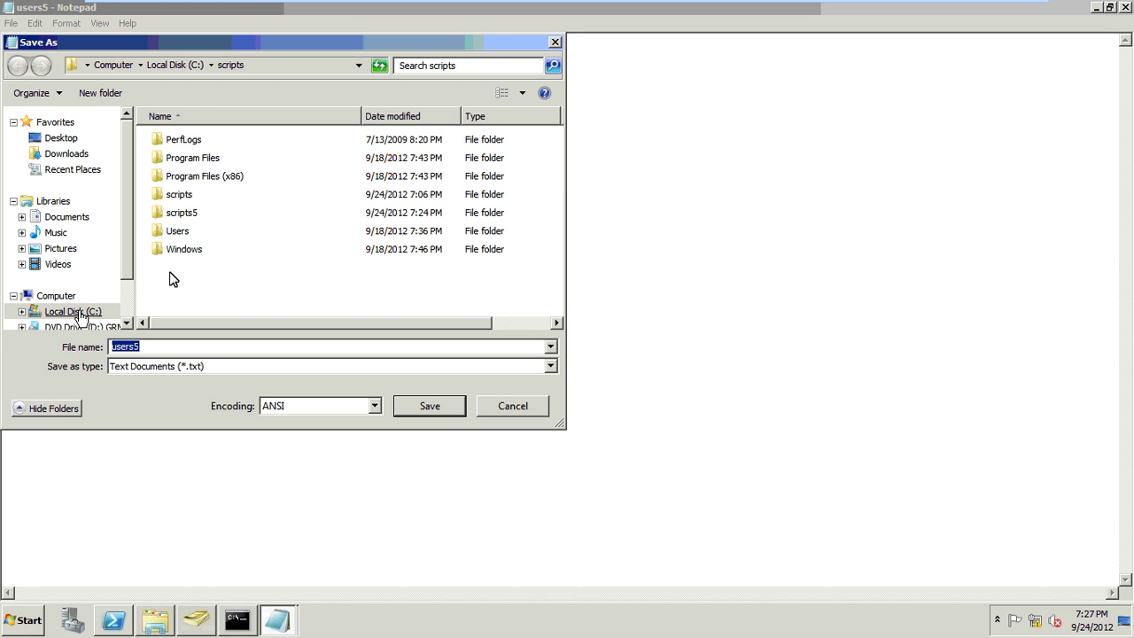
double_click(182, 214)
double_click(176, 347)
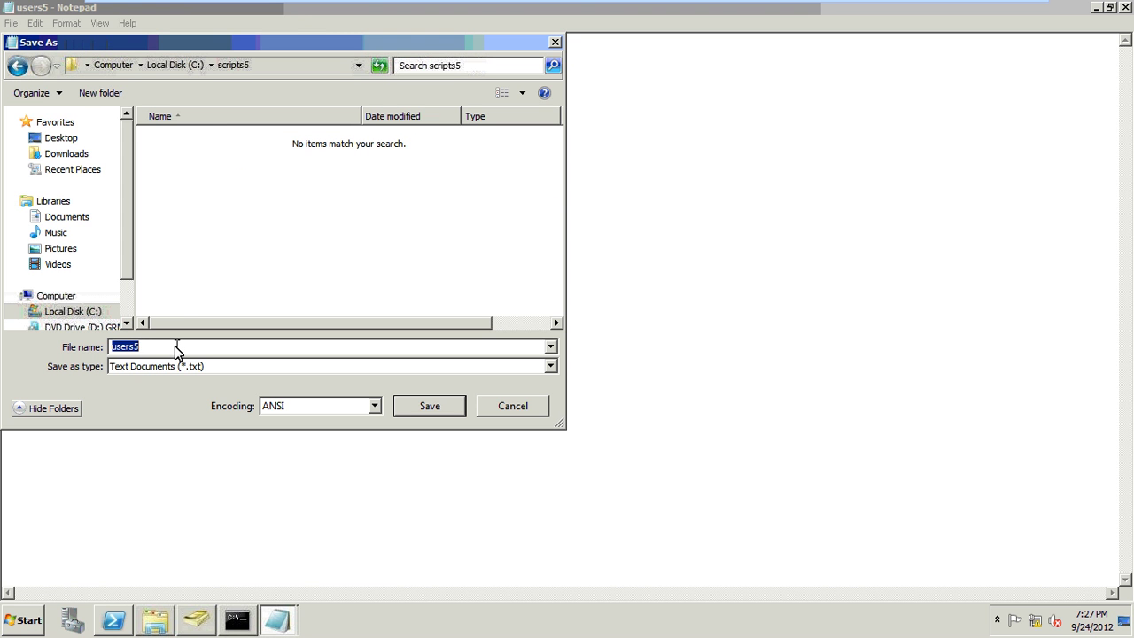
text("users2.vbs)
click(398, 409)
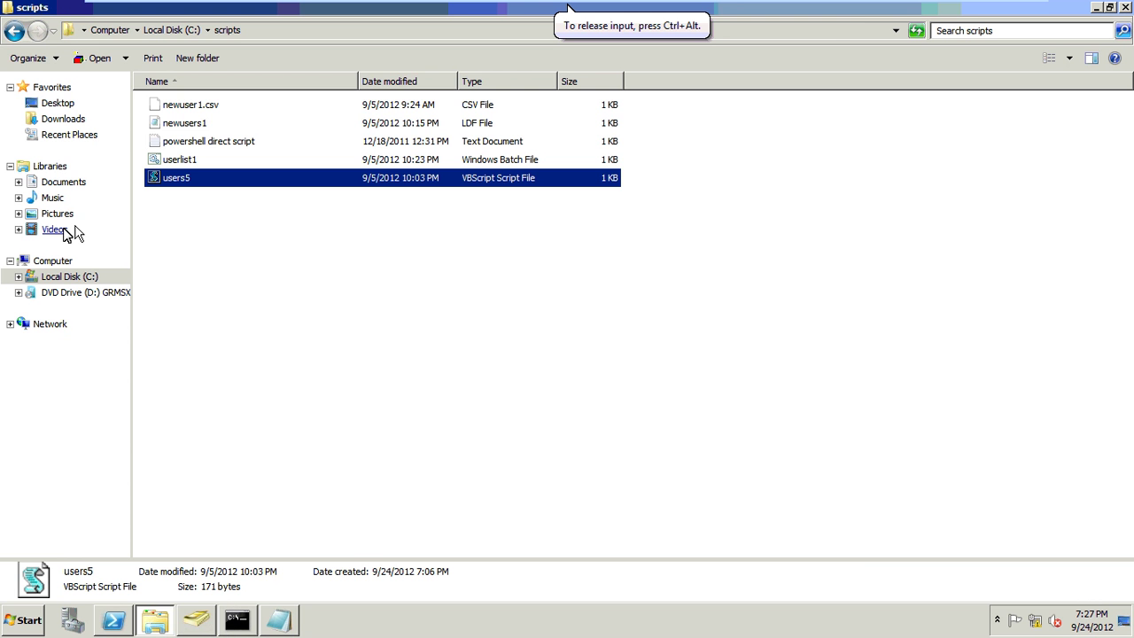
- Confirm users2 appears in C:\scripts5 alongside users.csv and users1, then return to Active Directory
click(68, 276)
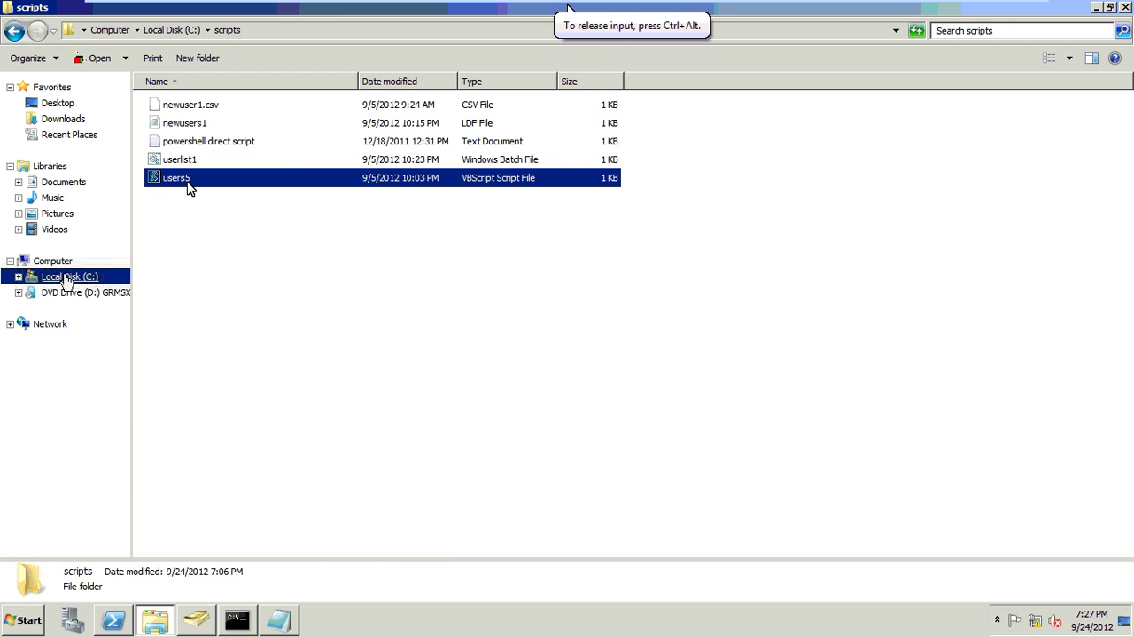
double_click(187, 183)
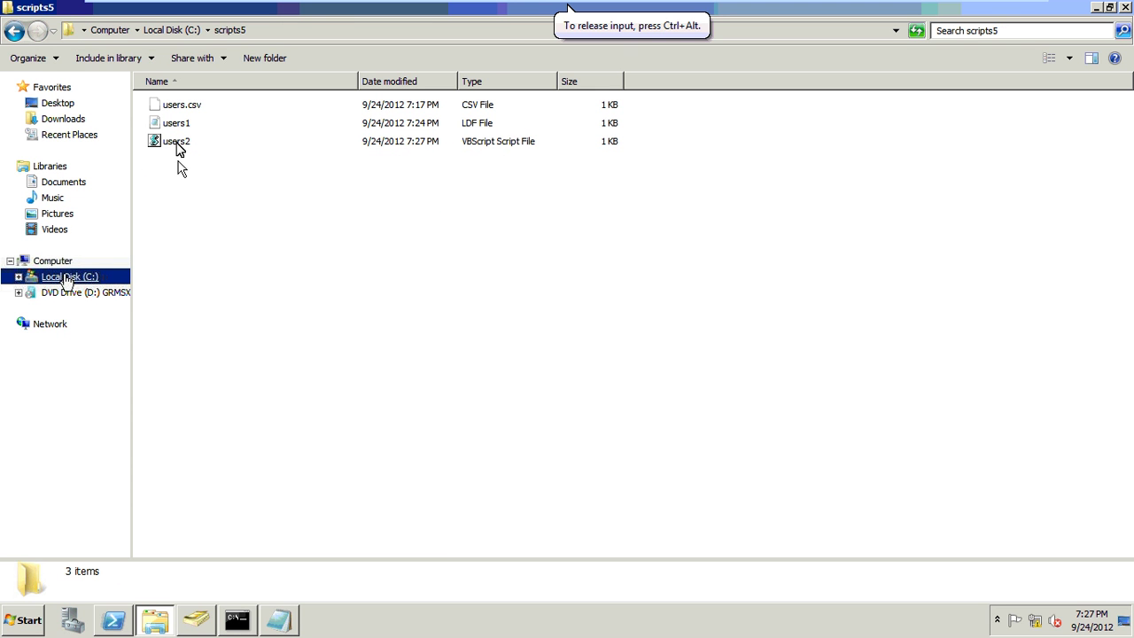
click(176, 145)
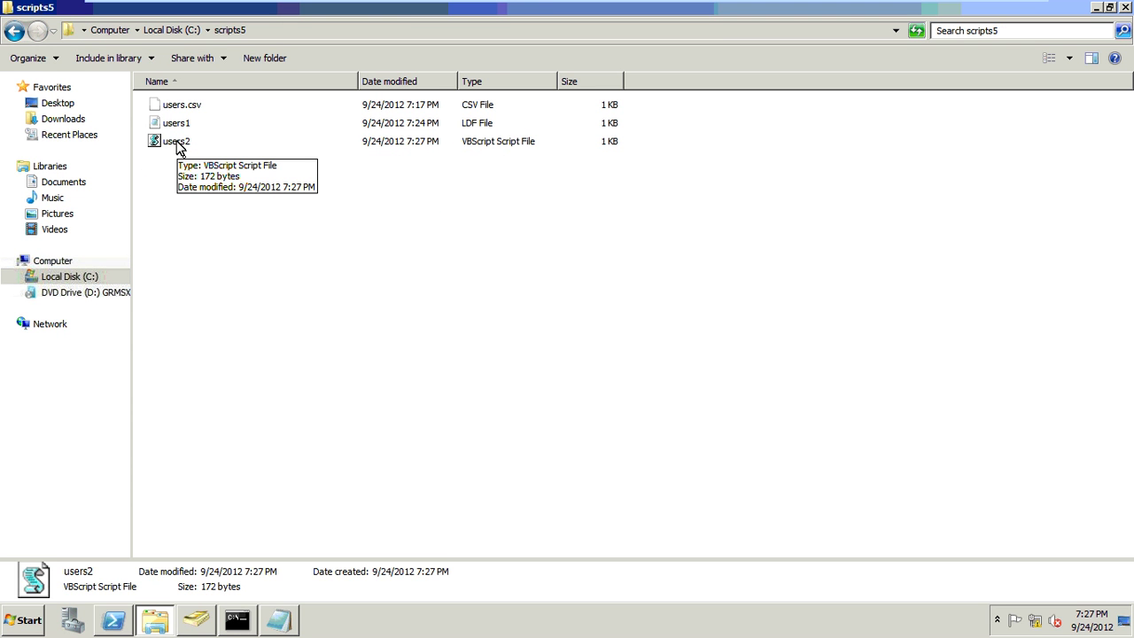
click(176, 144)
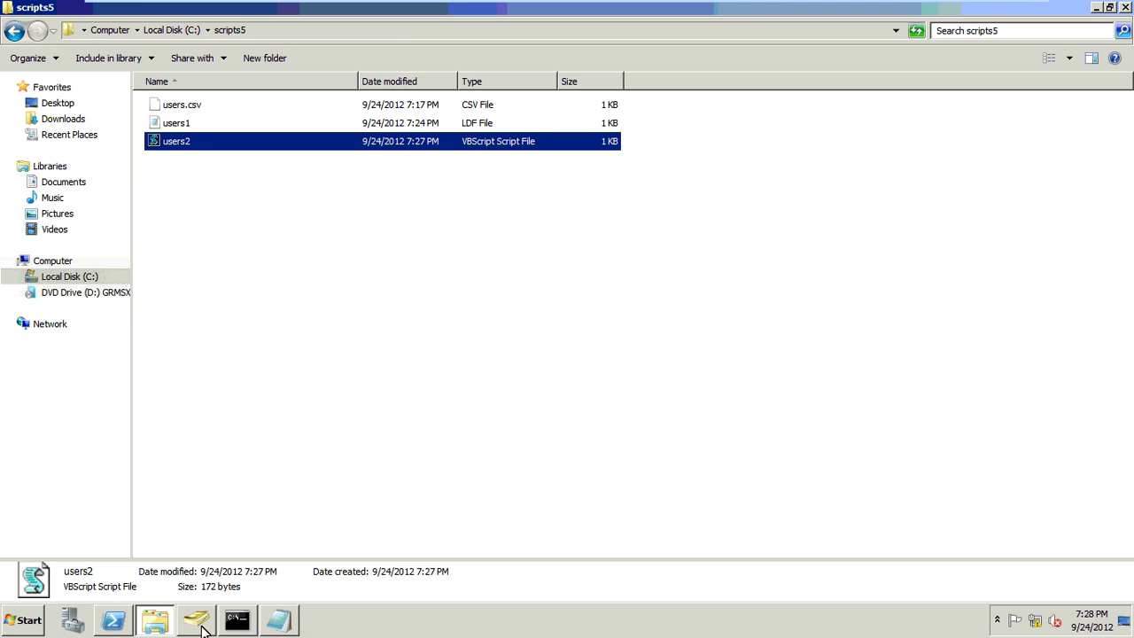
key(alt+Tab)
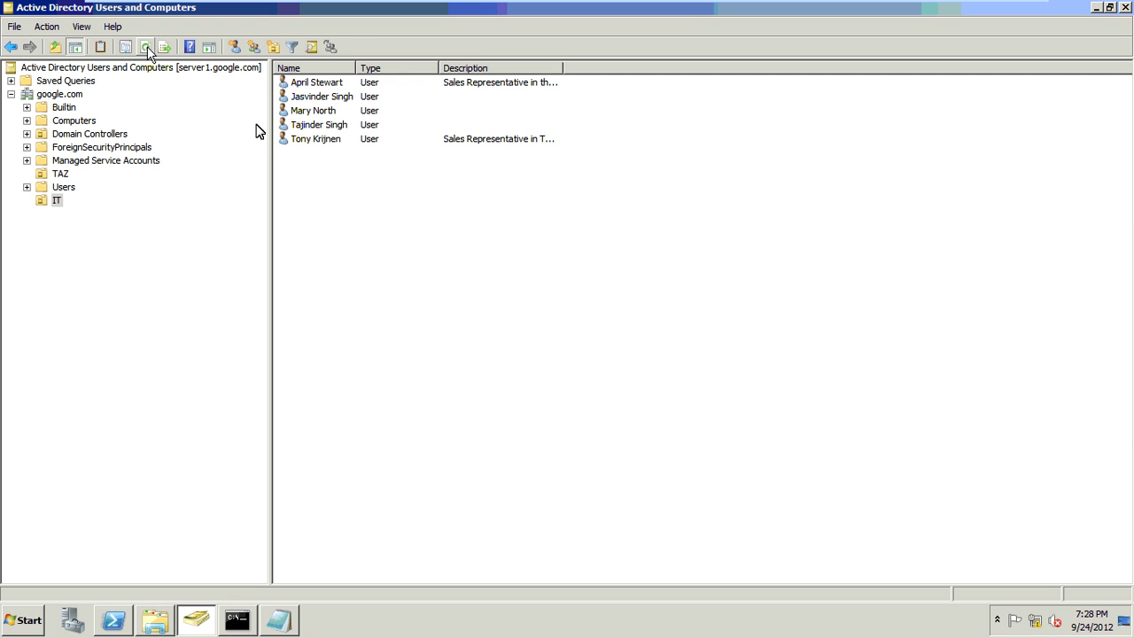
- Enable the third user account in the IT OU and minimize the Active Directory console
right_click(372, 124)
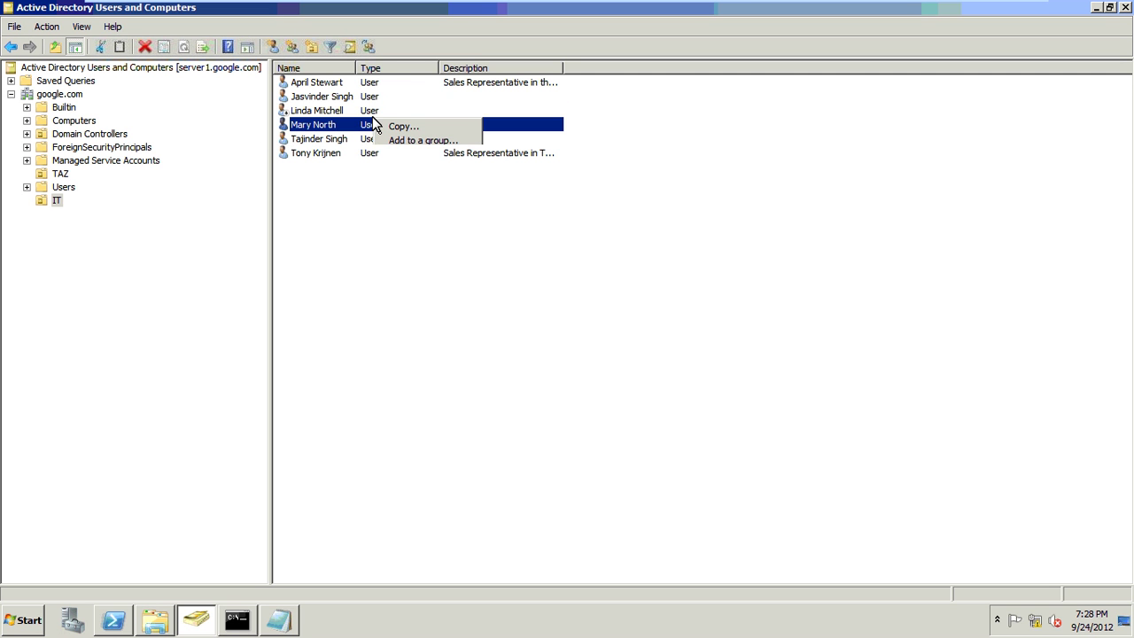
right_click(365, 110)
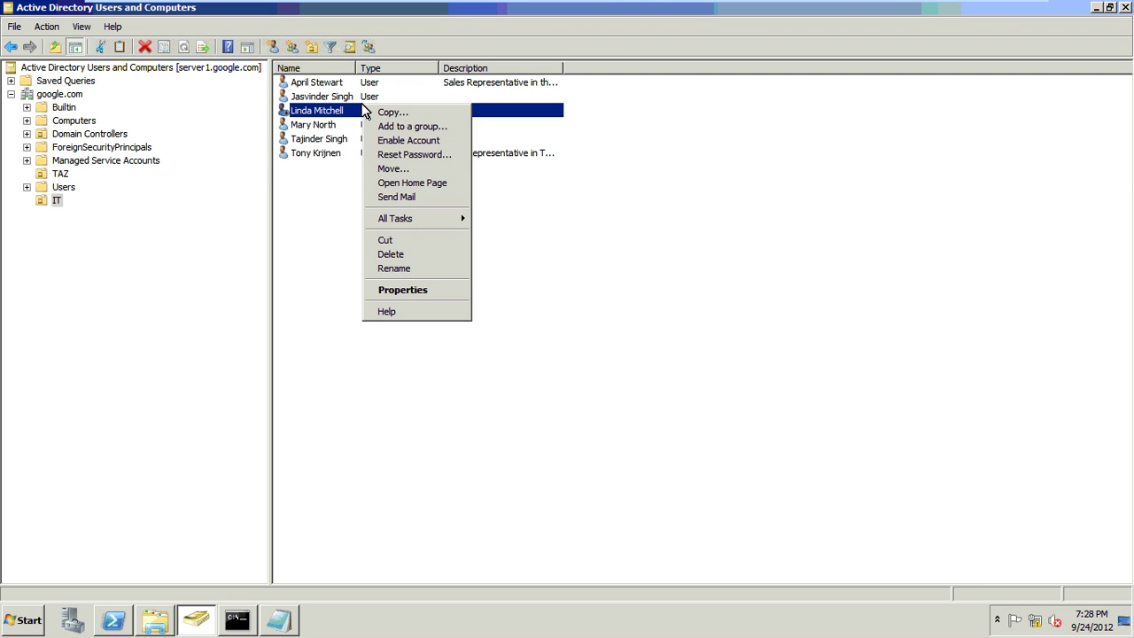
click(403, 140)
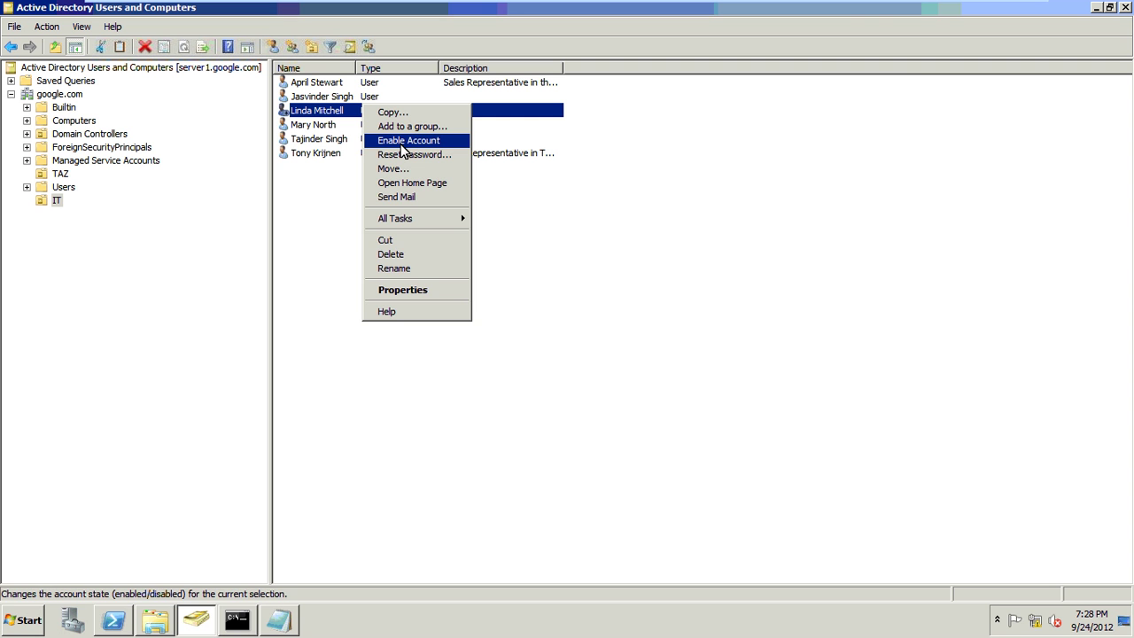
click(633, 368)
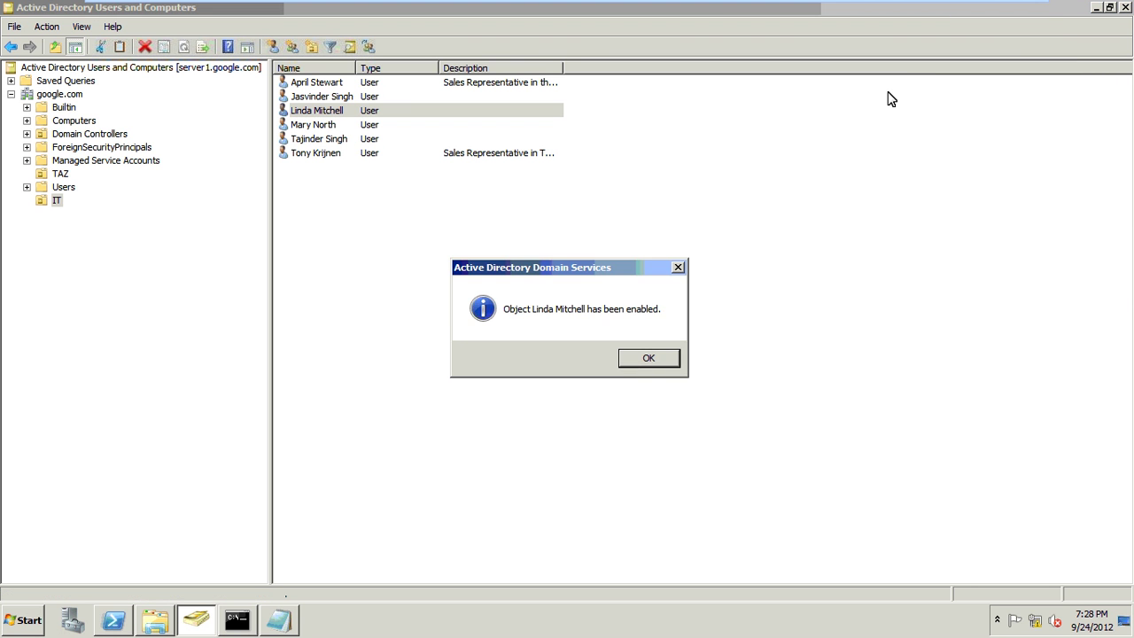
click(1096, 8)
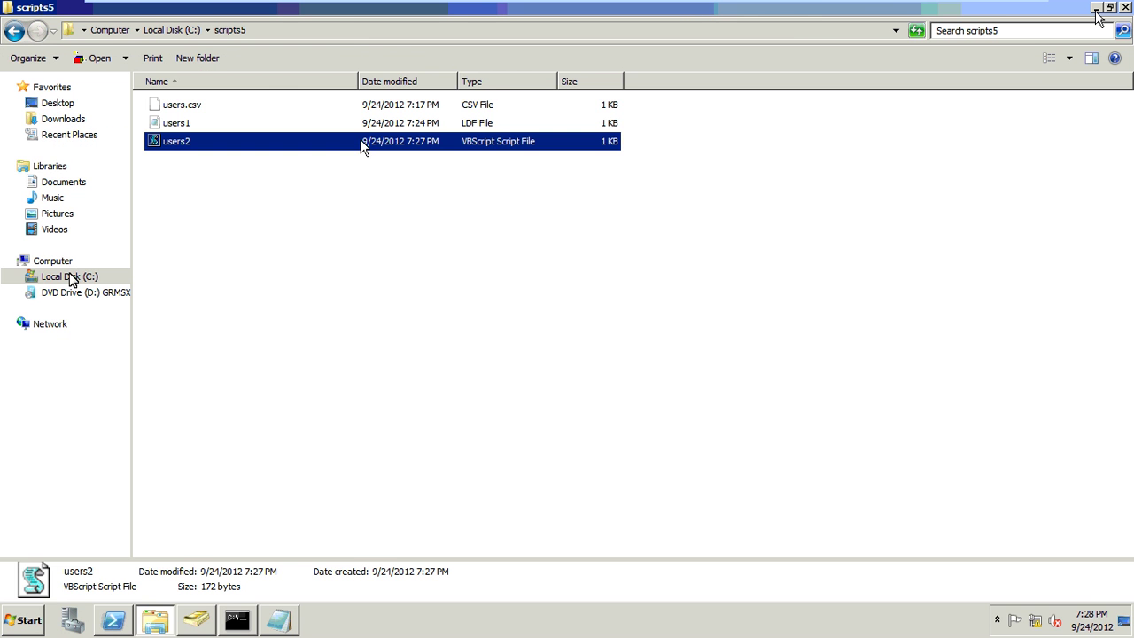
- Open the userlist1 batch file from C:\scripts in Notepad for editing
click(71, 278)
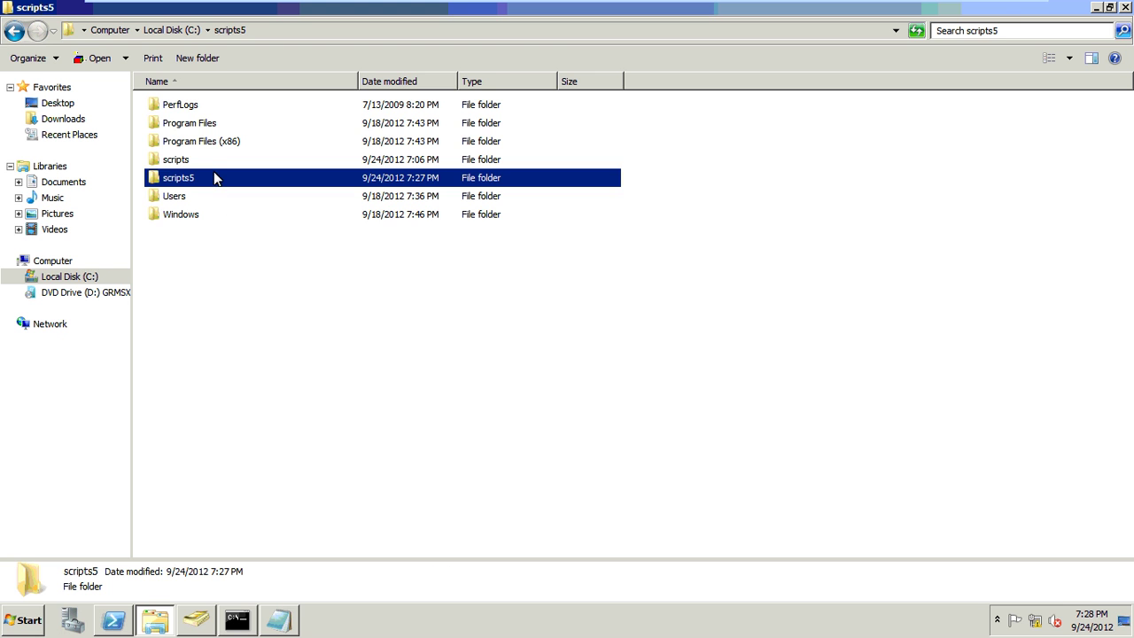
double_click(212, 161)
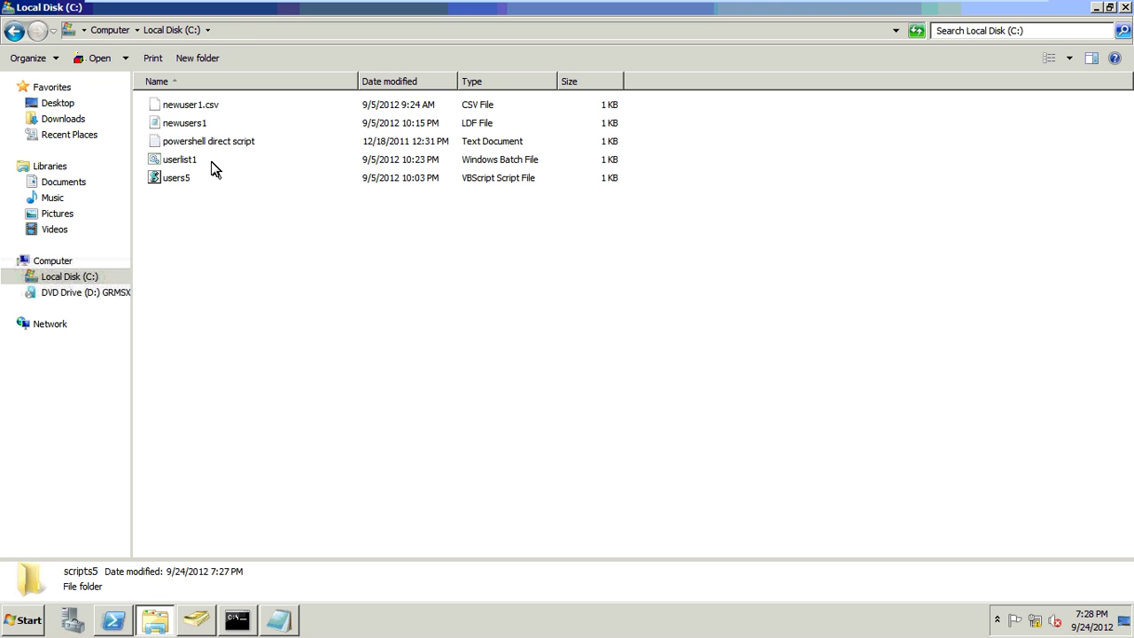
click(201, 162)
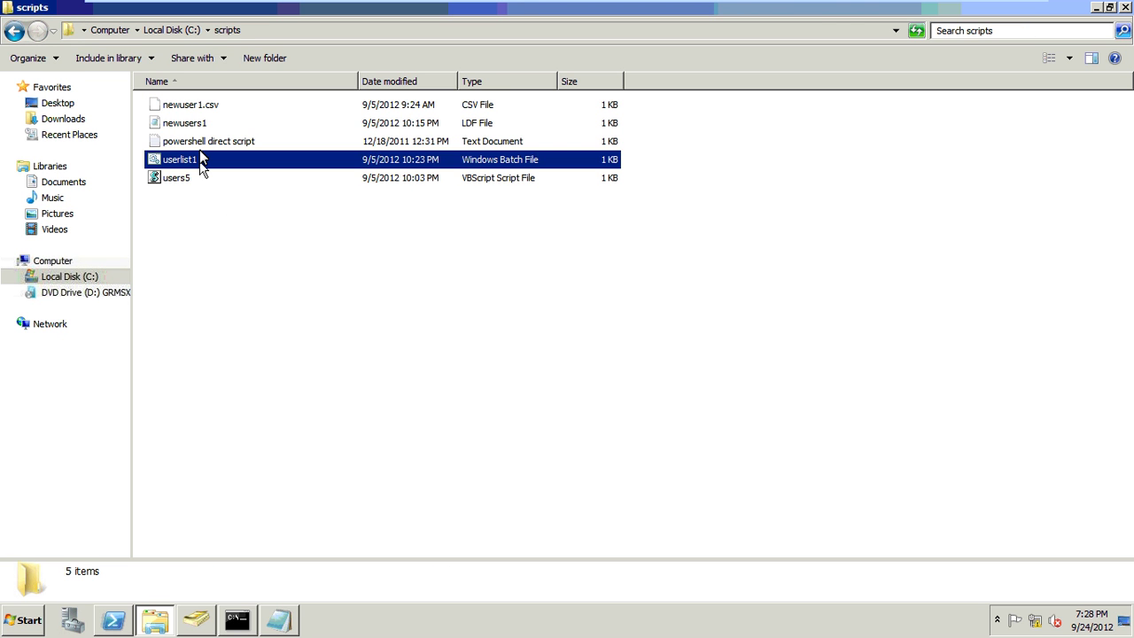
right_click(201, 164)
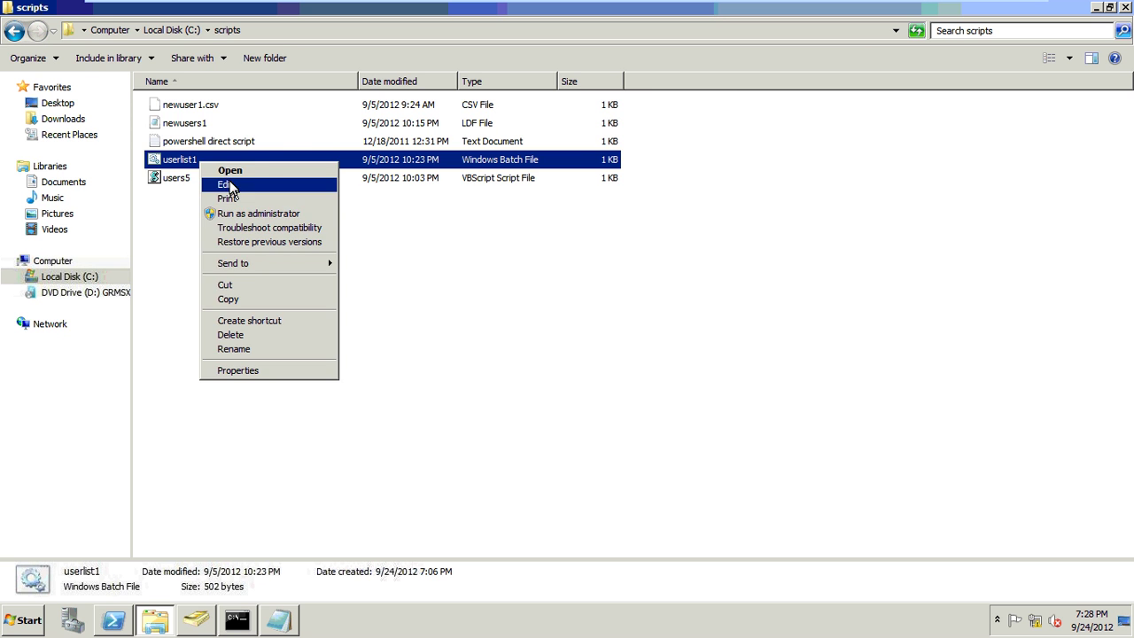
click(226, 184)
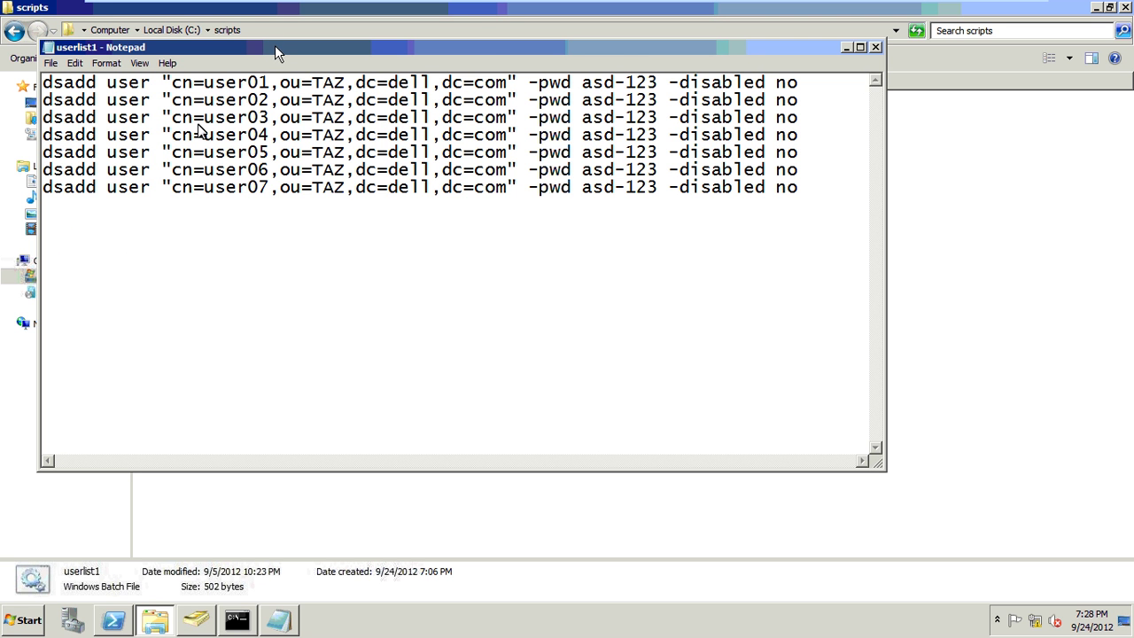
- Replace ou=TAZ with ou=IT on lines 1 and 3 of userlist1
double_click(275, 45)
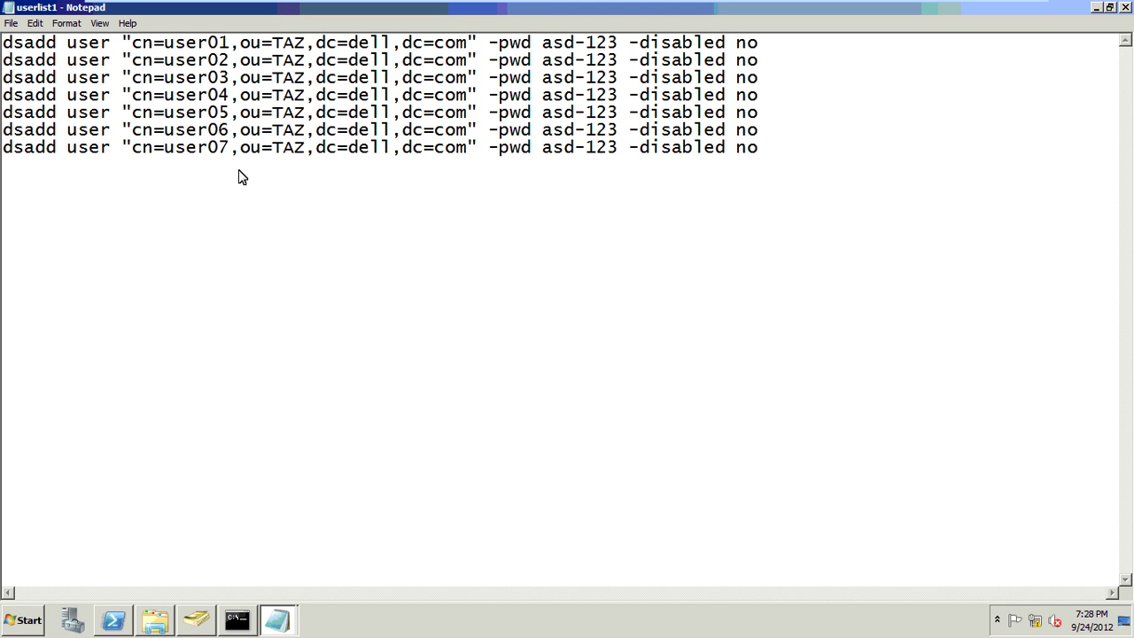
click(302, 47)
key(BackSpace)
key(BackSpace)
key(BackSpace)
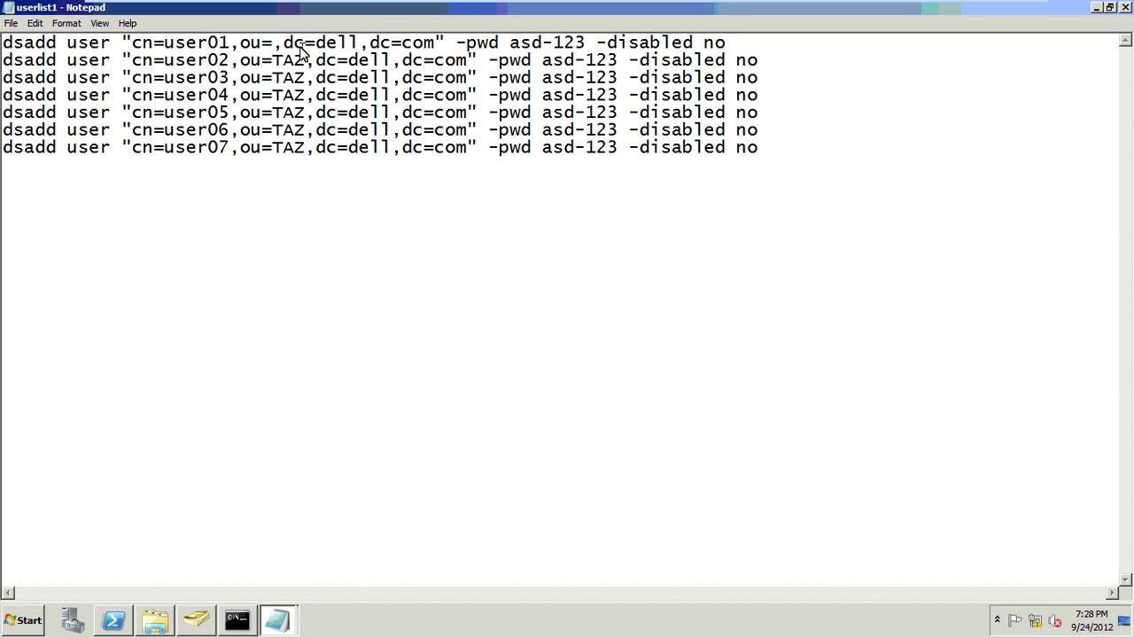
key(ctrl+f)
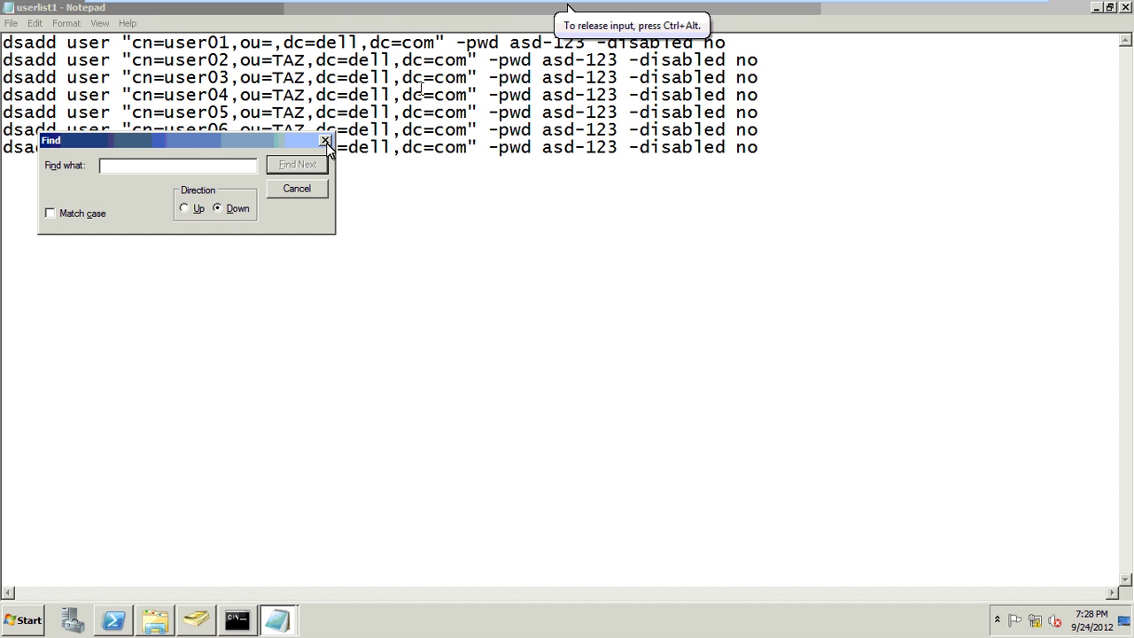
click(326, 142)
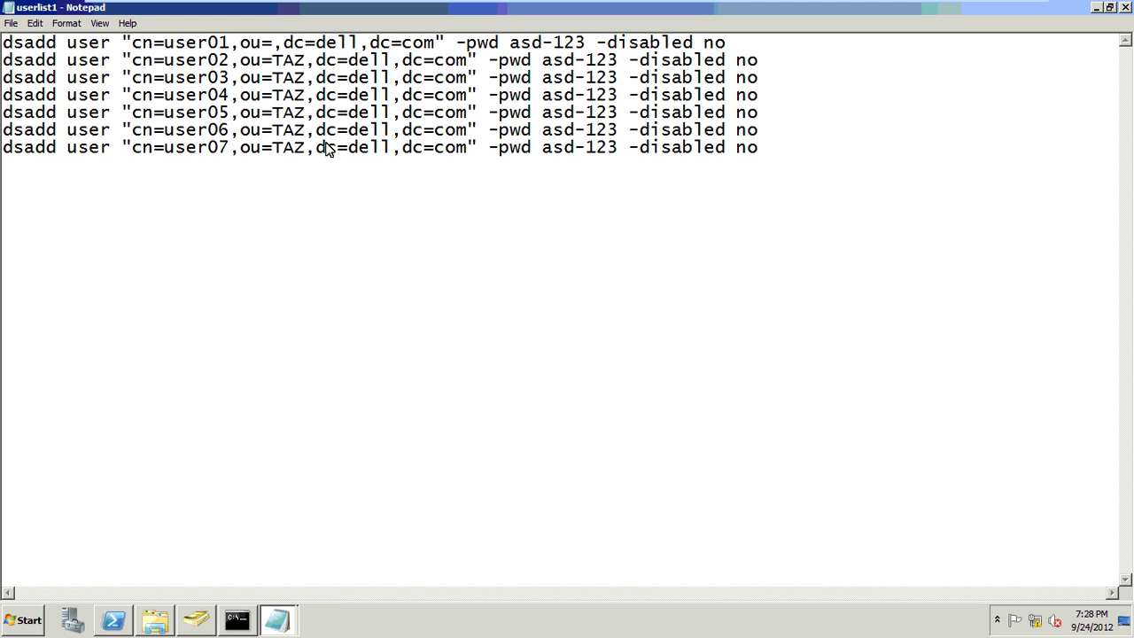
text(IT)
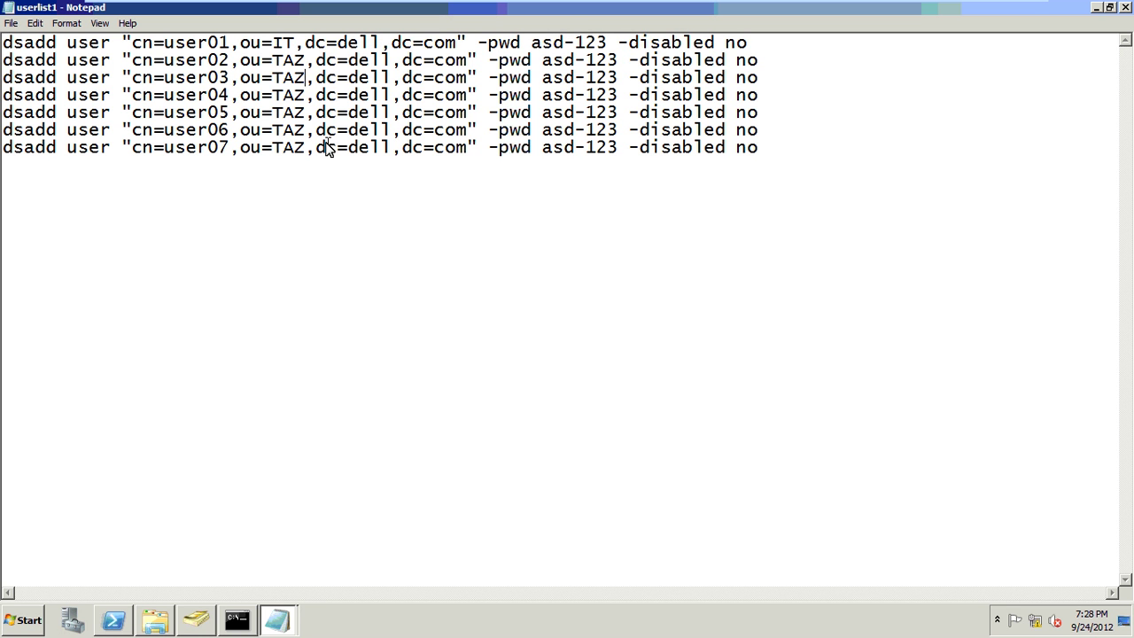
key(BackSpace)
key(BackSpace)
key(BackSpace)
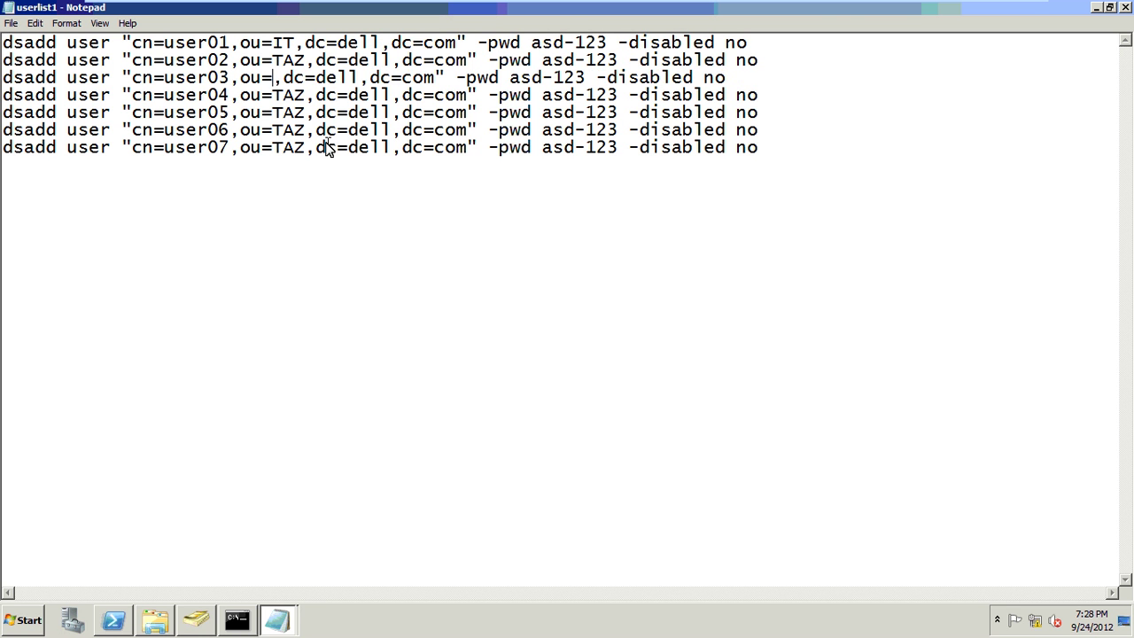
text(IT)
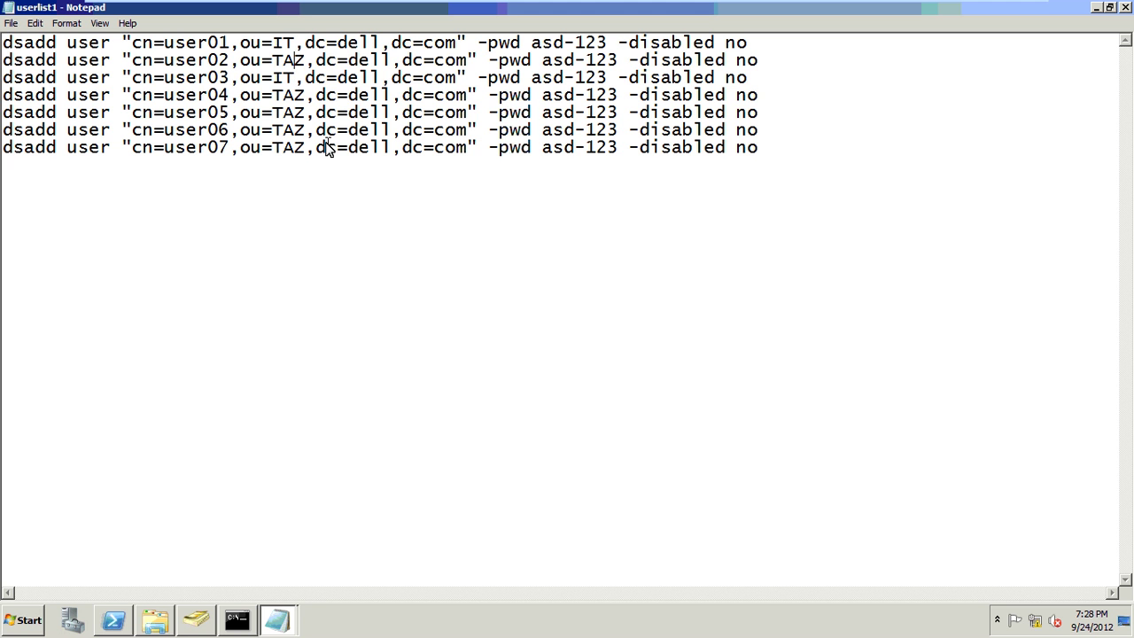
- Replace ou=TAZ with ou=IT on line 2 and lines 4 through 7
key(Up)
key(Right)
key(BackSpace)
key(BackSpace)
key(BackSpace)
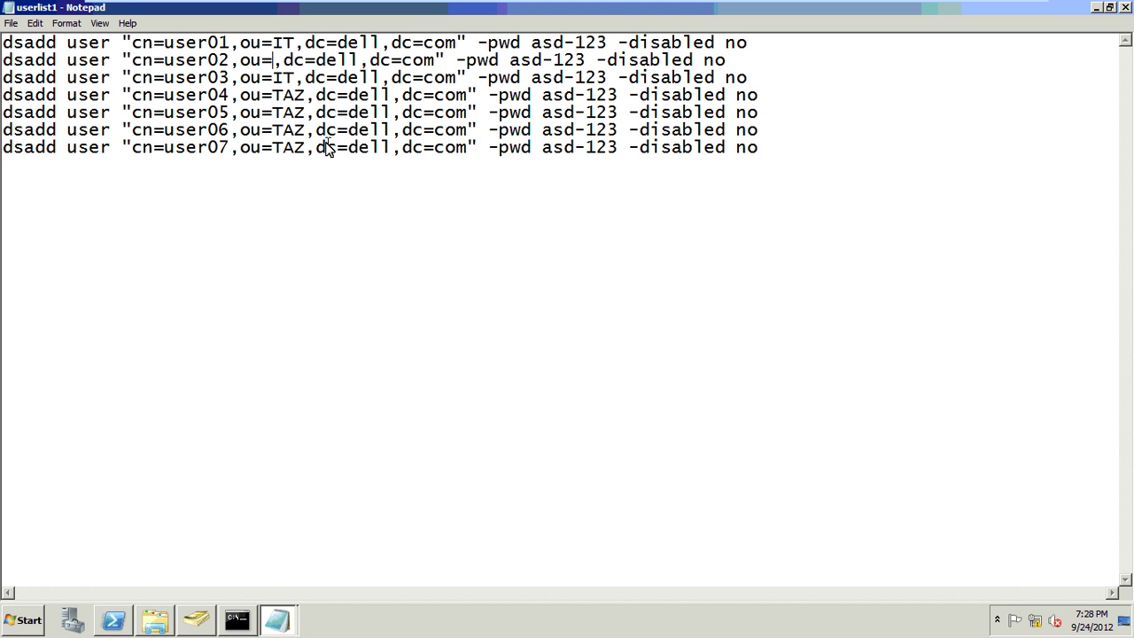
text(IT)
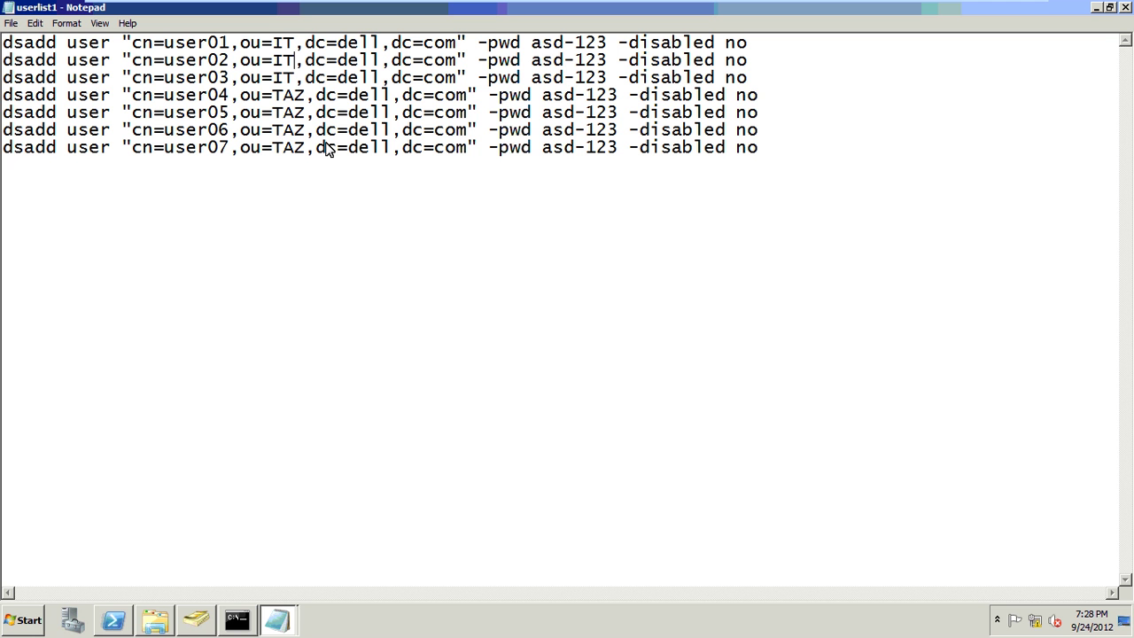
key(Down)
key(Down)
key(Delete)
key(BackSpace)
key(BackSpace)
text(I)
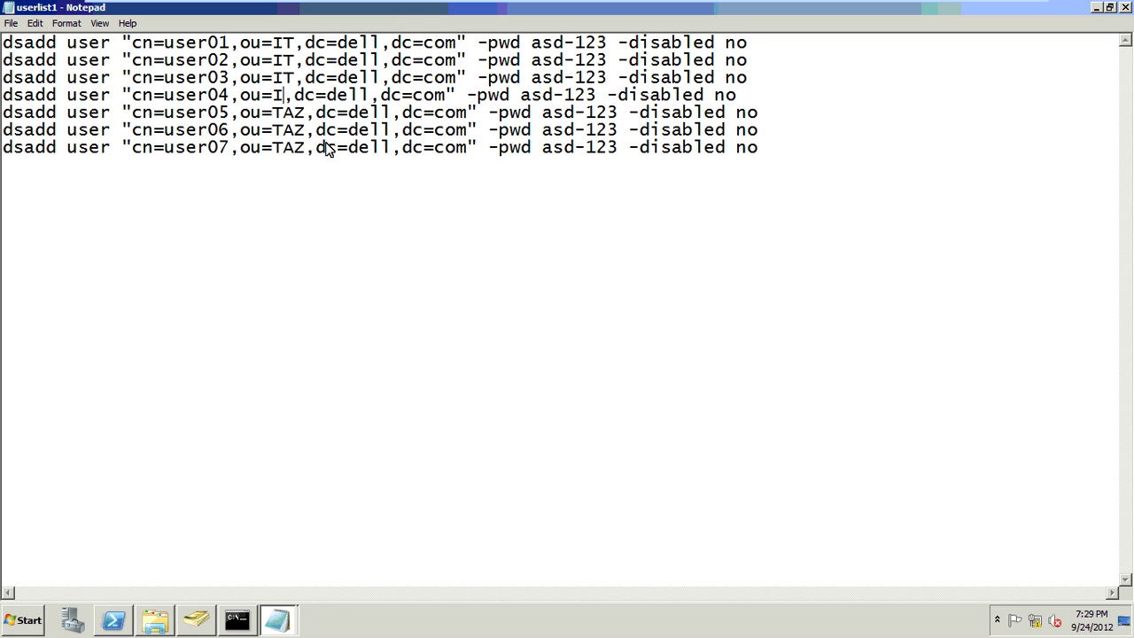
text(T)
key(Down)
key(BackSpace)
key(BackSpace)
key(BackSpace)
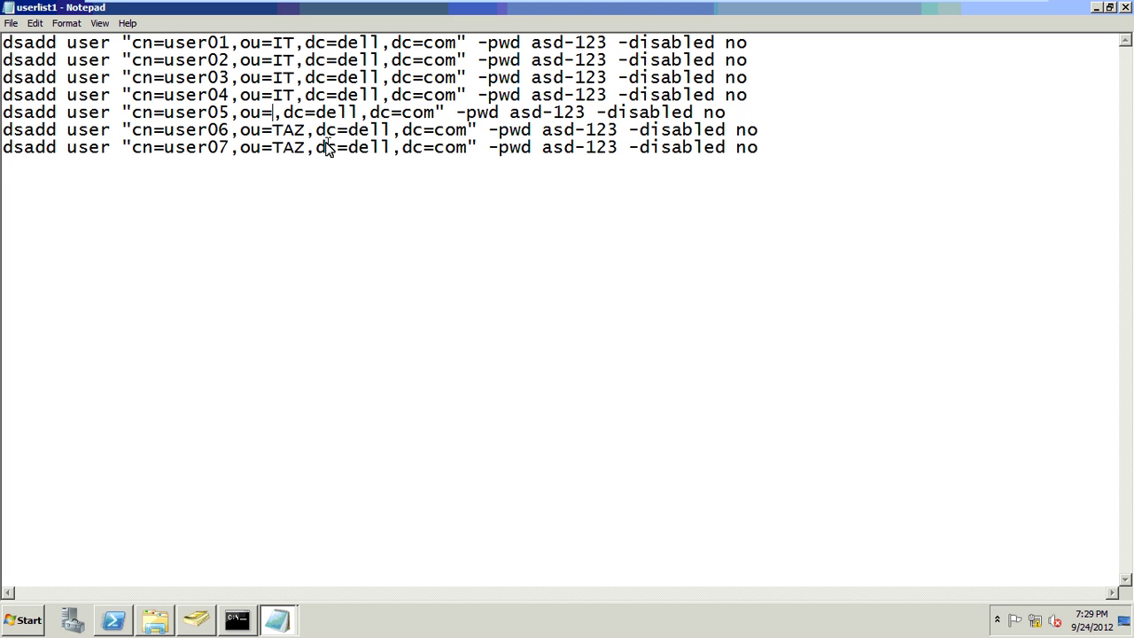
text(IT)
key(Down)
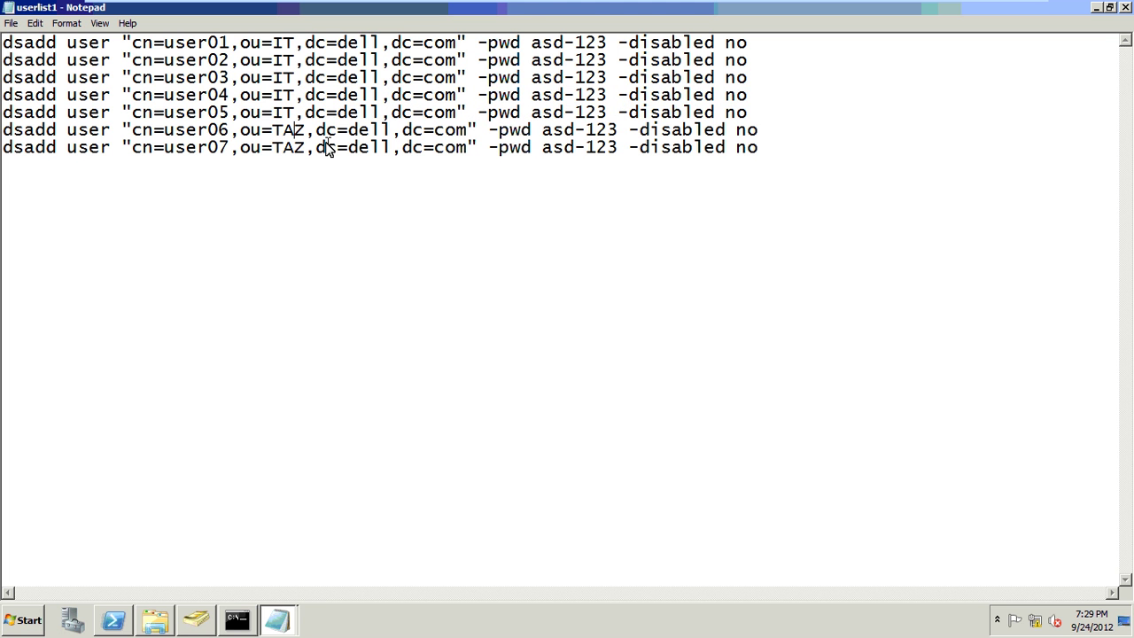
key(Delete)
key(BackSpace)
key(BackSpace)
text(IT)
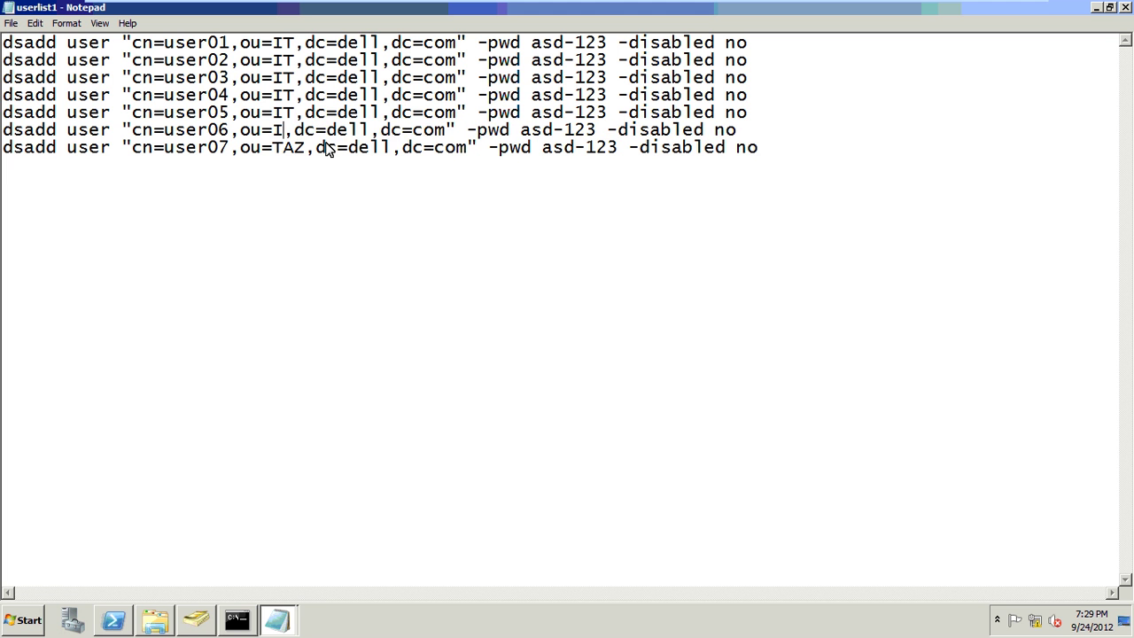
key(Down)
key(Right)
key(BackSpace)
key(BackSpace)
key(BackSpace)
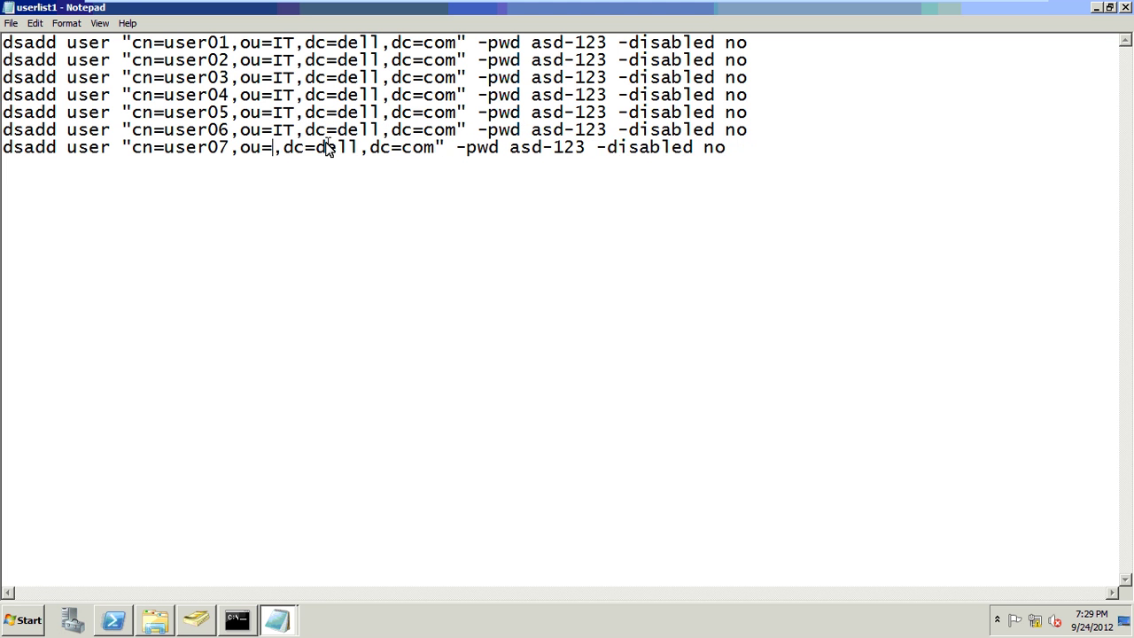
text(IT)
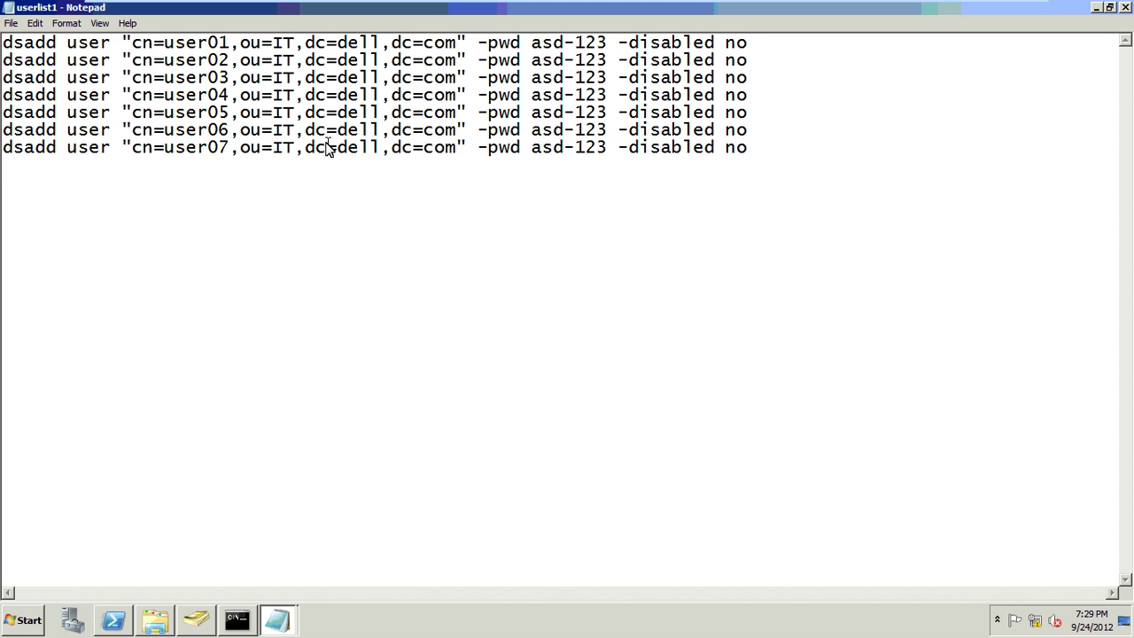
key(Up)
key(Up)
key(Up)
key(Up)
key(Up)
key(Right)
key(Right)
key(Up)
- Replace dc=dell with dc=google in the dsadd commands on lines 1 through 3
key(Delete)
key(Delete)
key(Delete)
key(Delete)
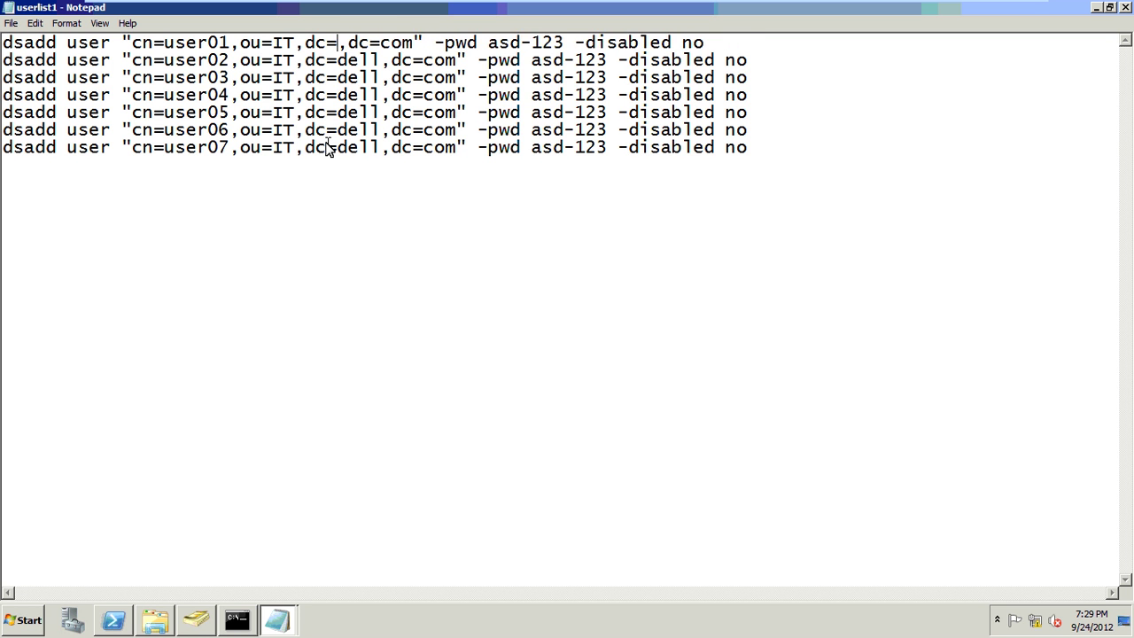
text(google)
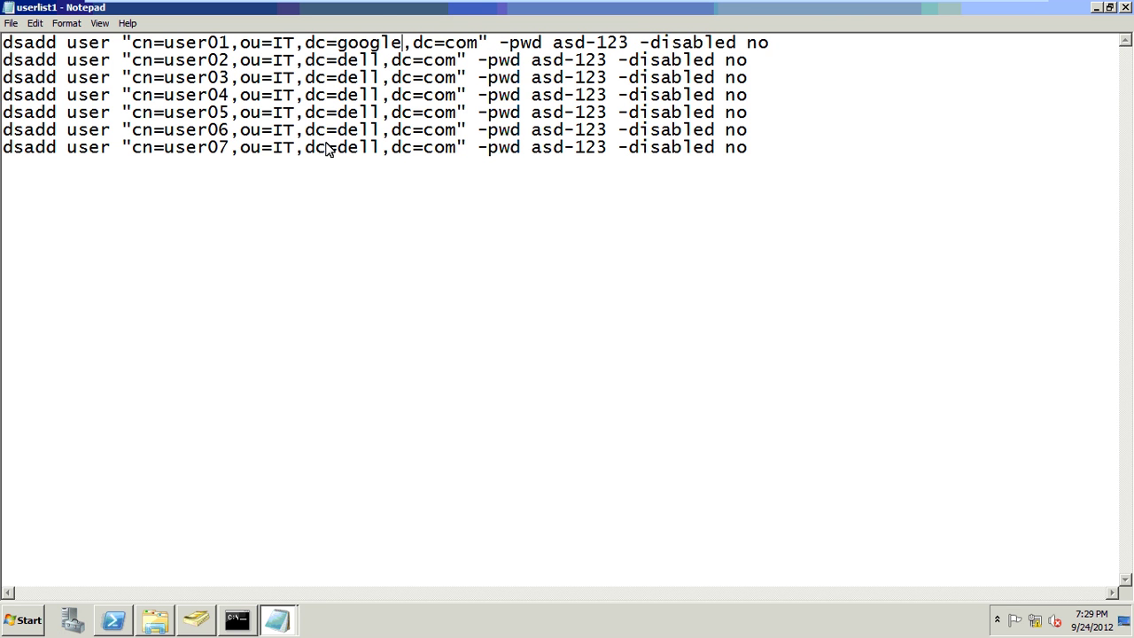
key(Down)
key(Left)
key(Left)
key(BackSpace)
key(BackSpace)
key(BackSpace)
key(BackSpace)
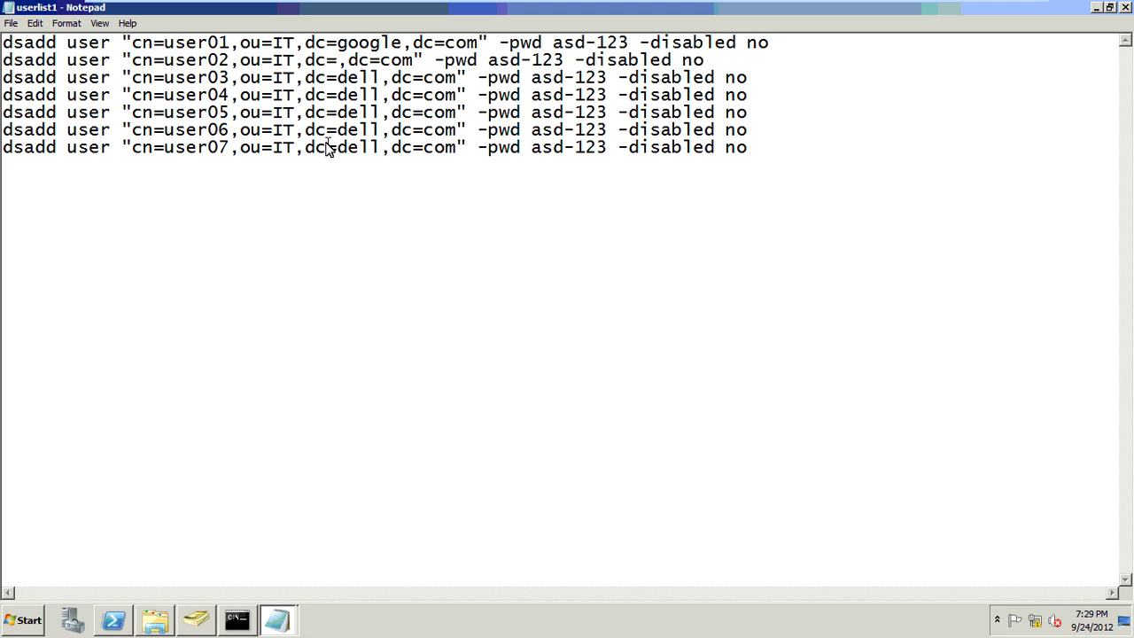
text(google)
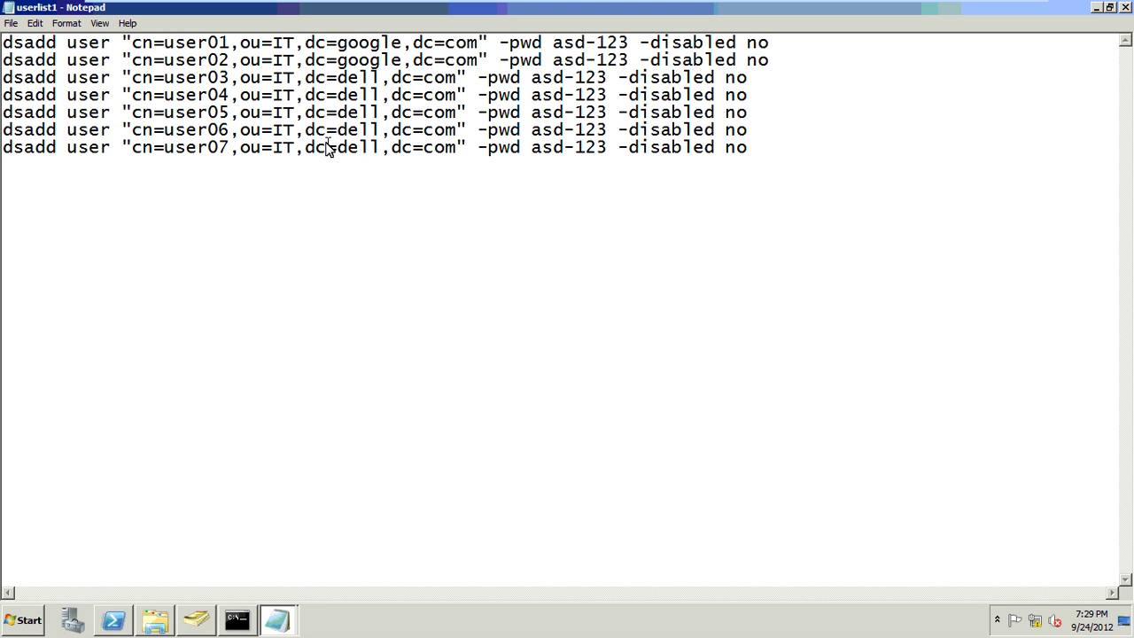
key(BackSpace)
key(BackSpace)
key(BackSpace)
key(BackSpace)
text(google)
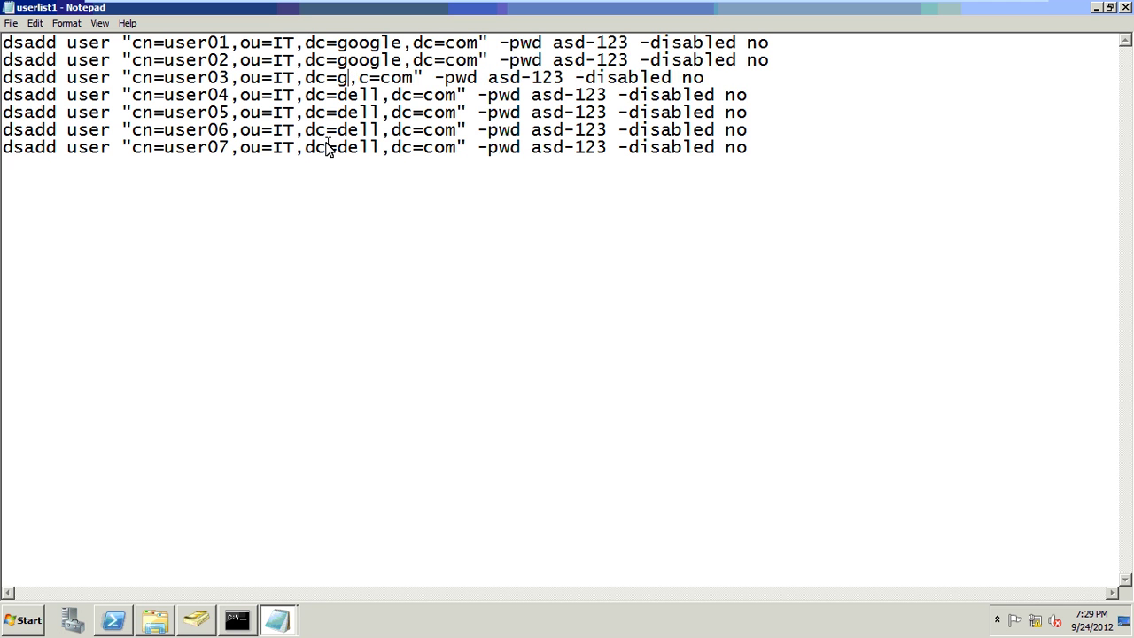
- Replace dc=dell with dc=google on lines 4 through 7
key(Down)
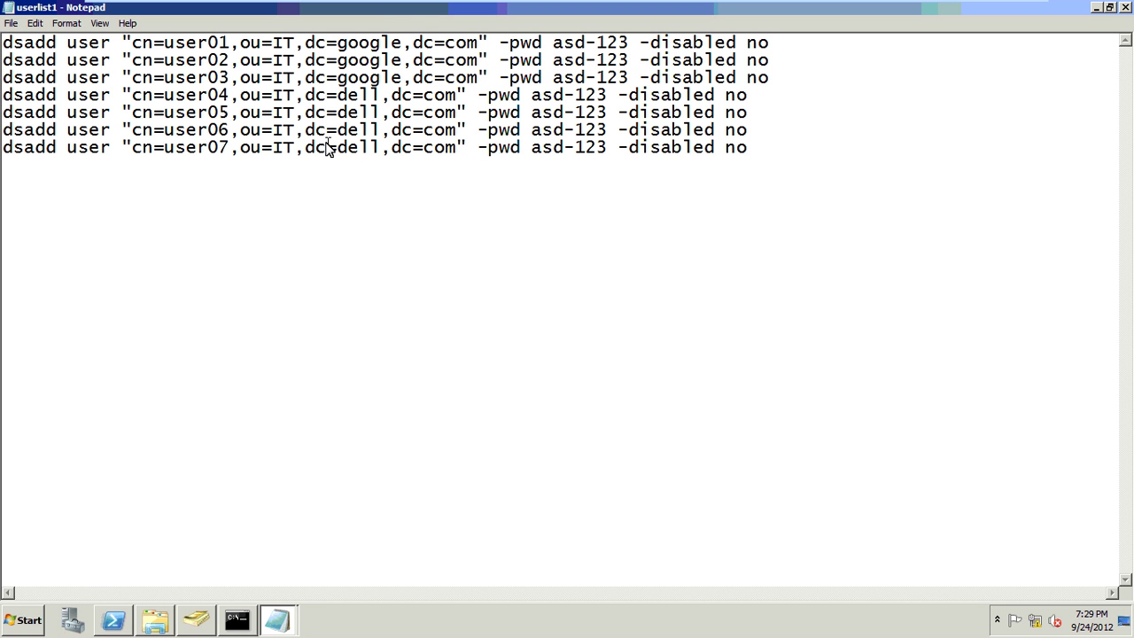
key(BackSpace)
key(BackSpace)
key(BackSpace)
key(BackSpace)
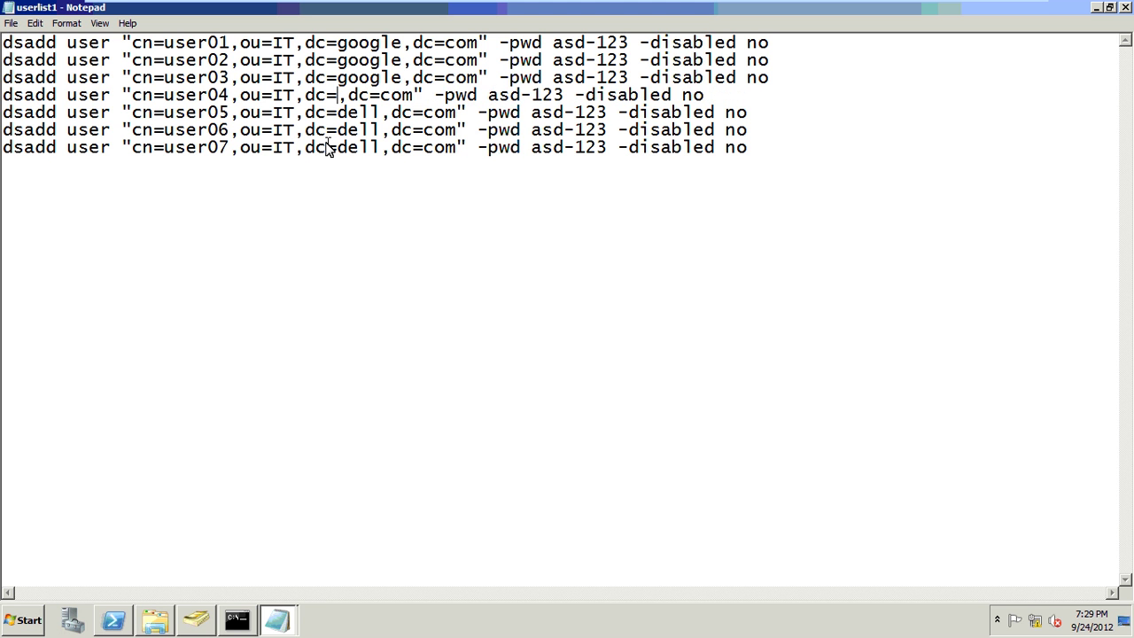
text(goo)
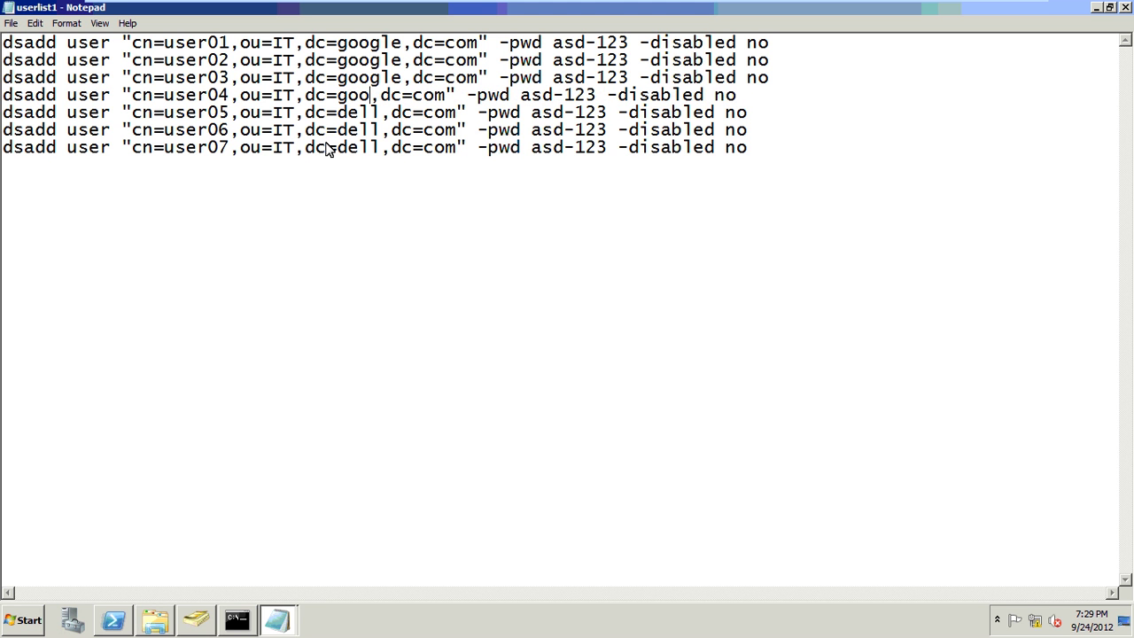
text(gle)
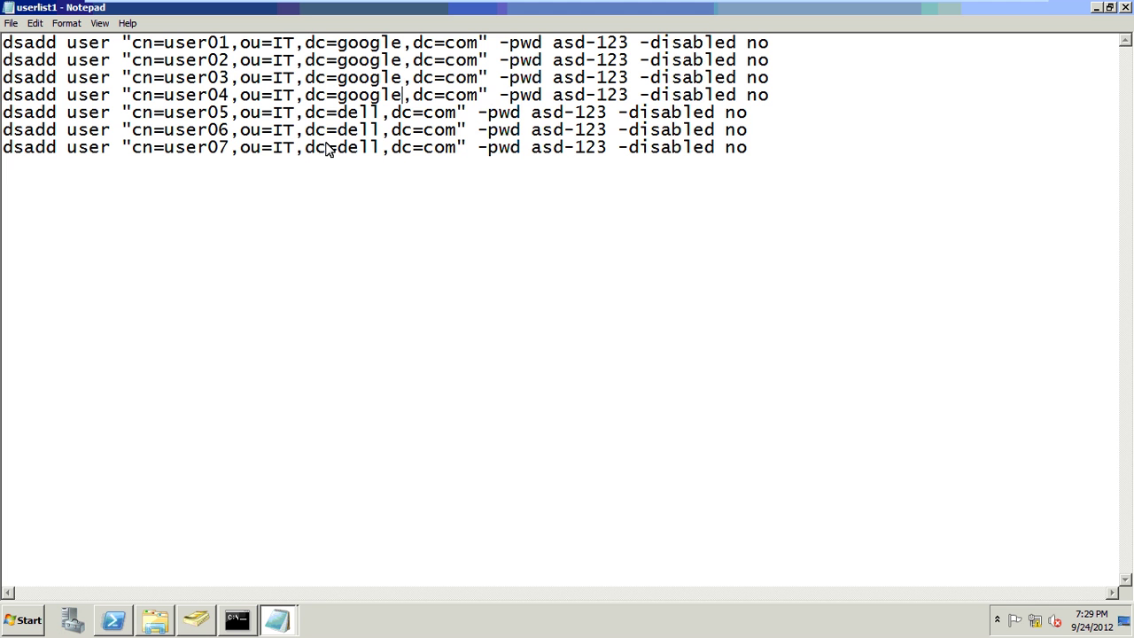
key(Down)
key(BackSpace)
key(BackSpace)
key(BackSpace)
key(BackSpace)
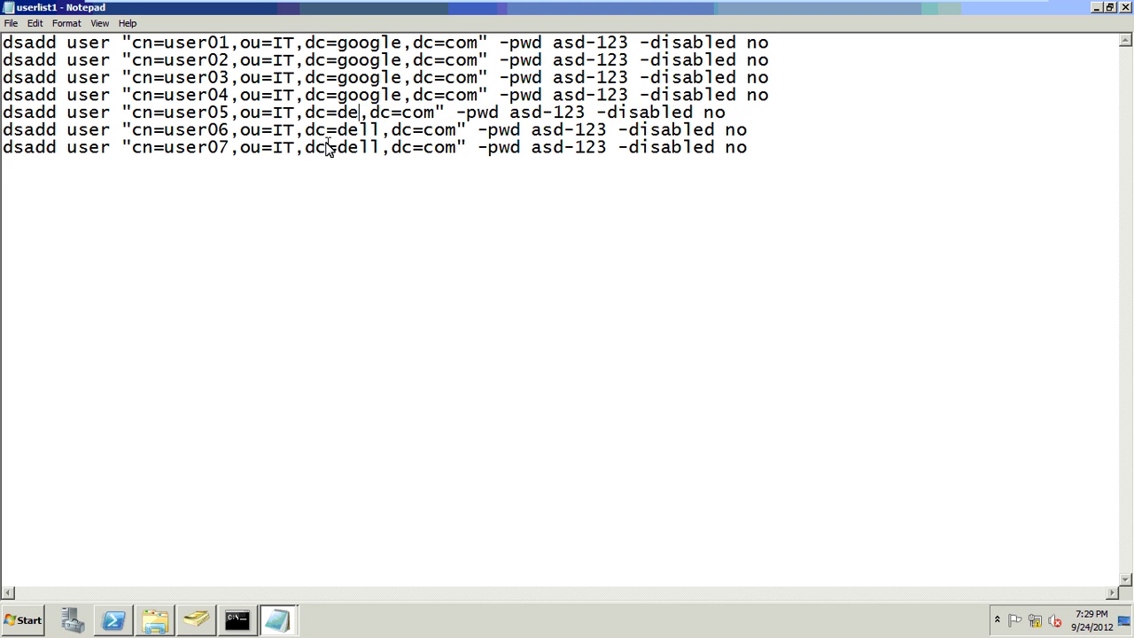
text(google)
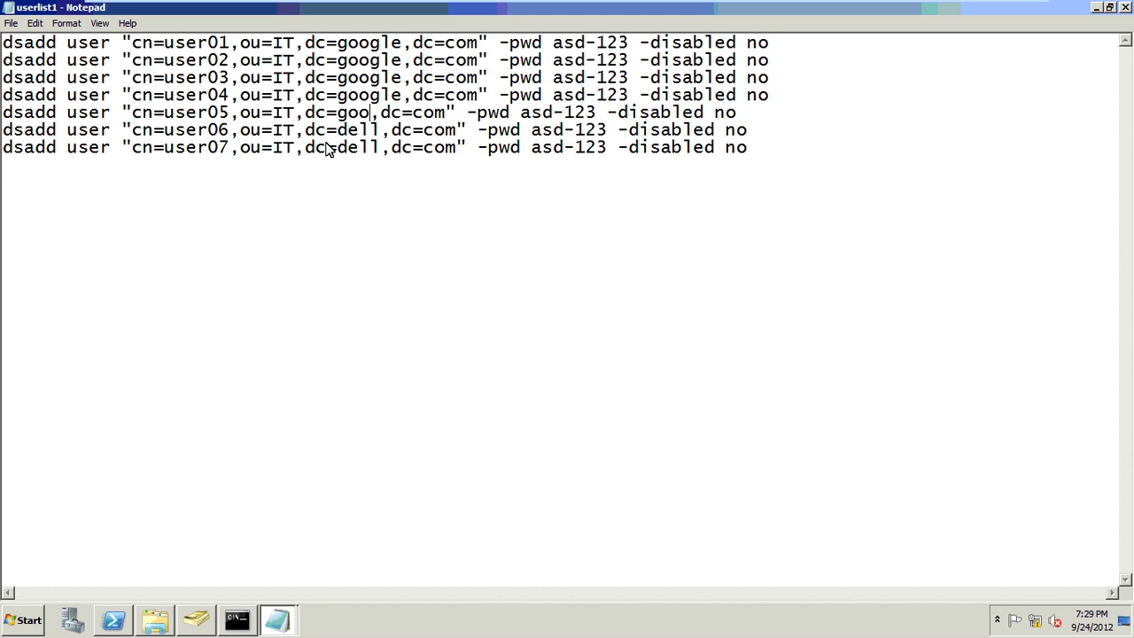
key(Down)
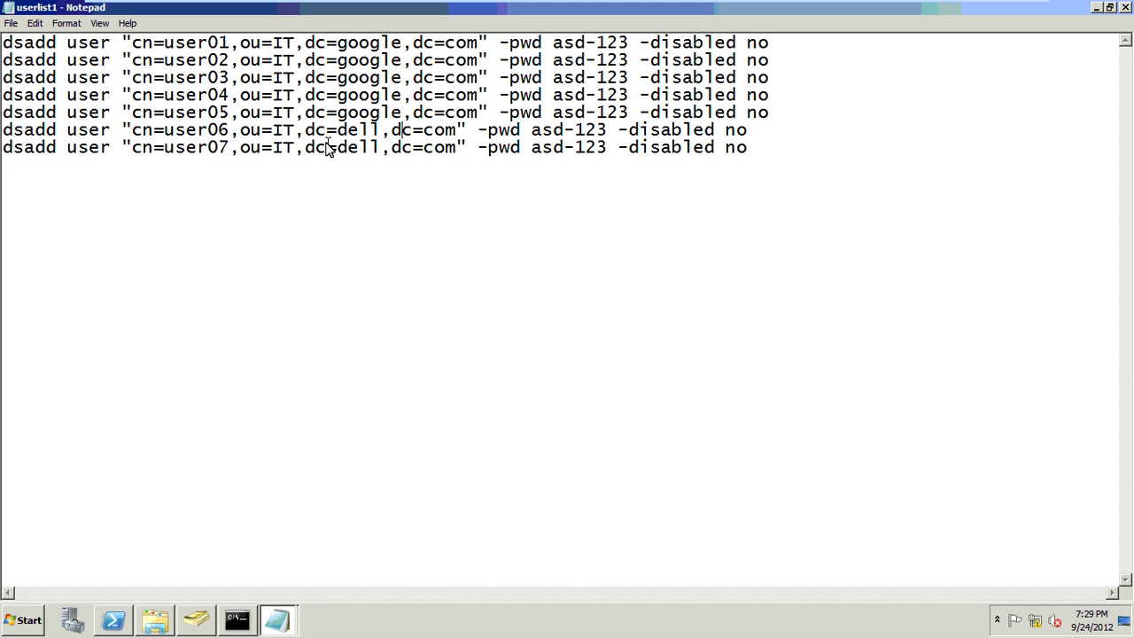
key(Left)
key(Left)
key(BackSpace)
key(BackSpace)
key(BackSpace)
key(BackSpace)
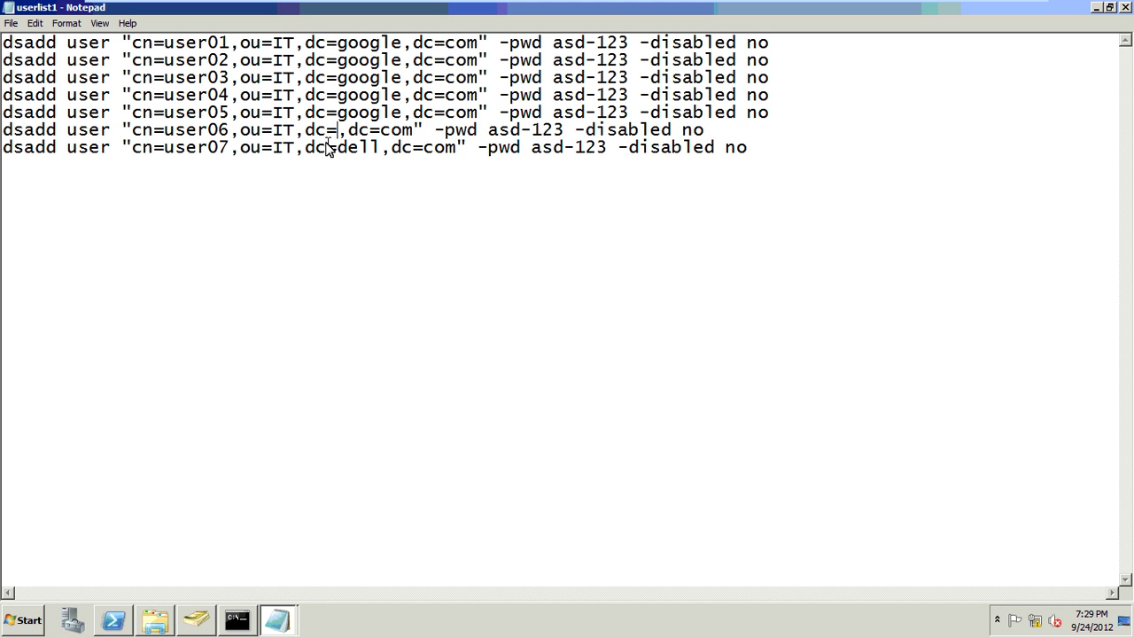
text(google)
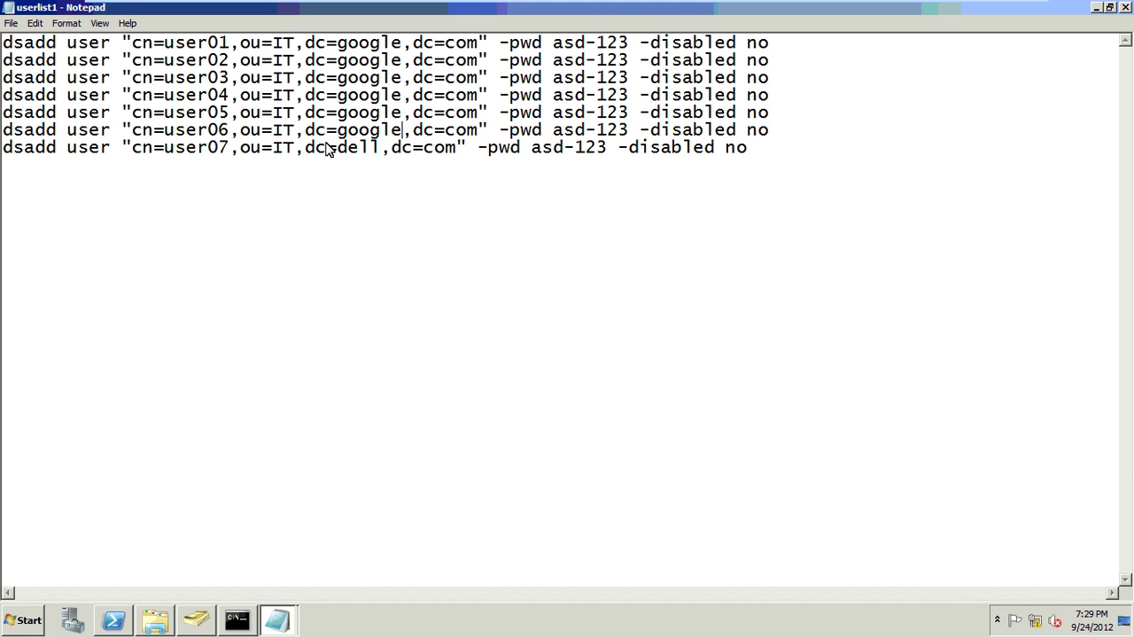
key(Down)
key(Left)
key(BackSpace)
key(BackSpace)
key(BackSpace)
key(BackSpace)
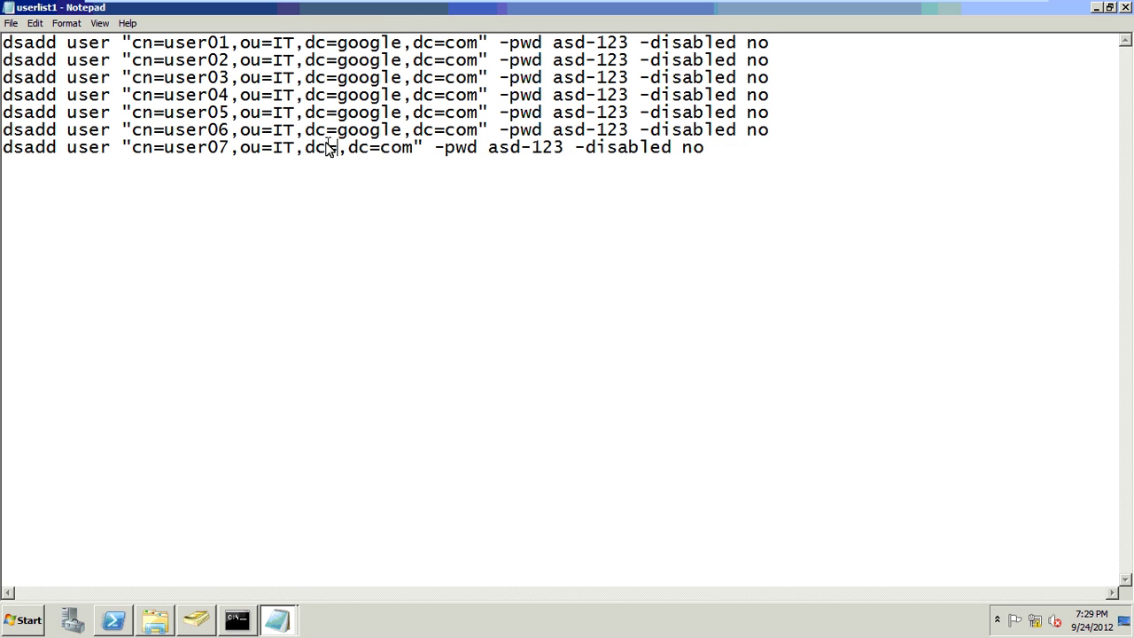
text(google)
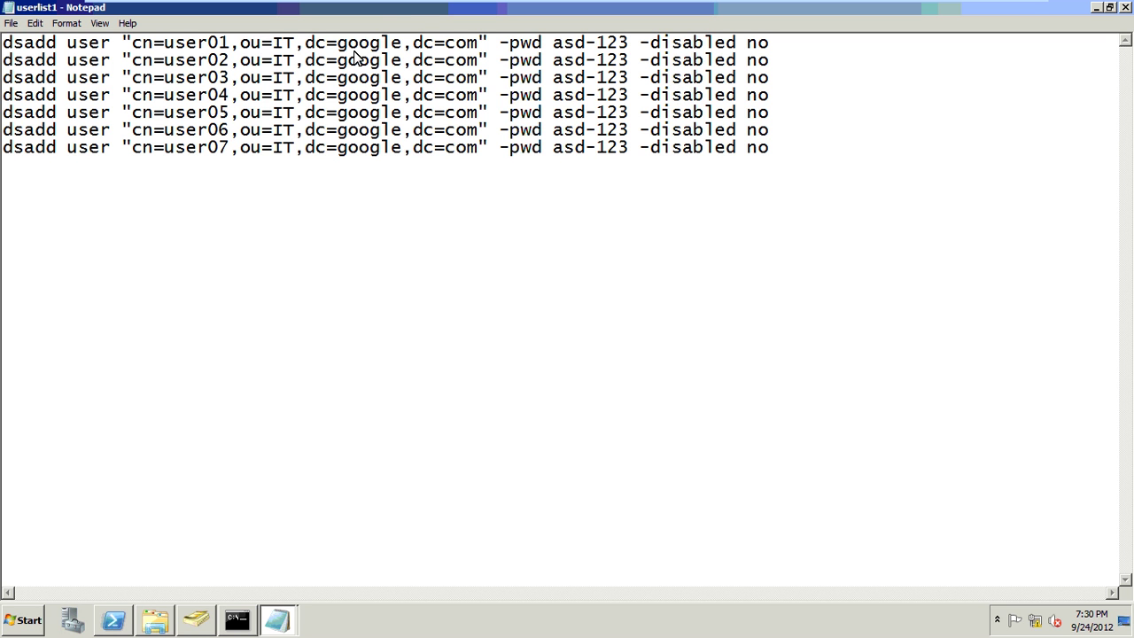
- Save the dsadd script as users3.bat in the C:\scripts5 folder
click(45, 60)
click(10, 23)
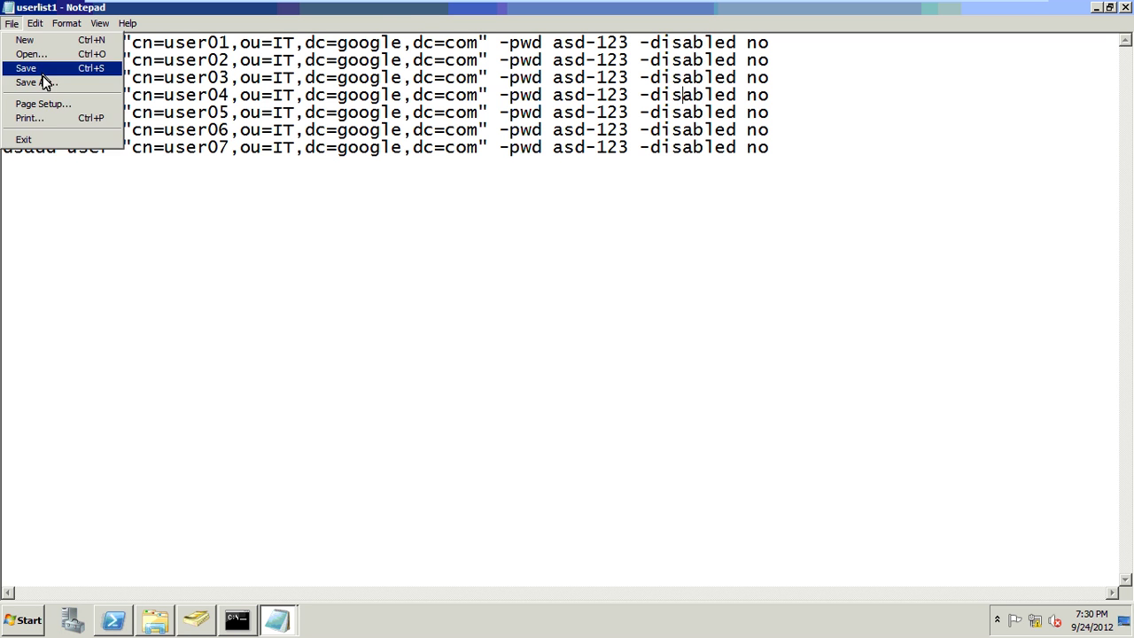
click(49, 84)
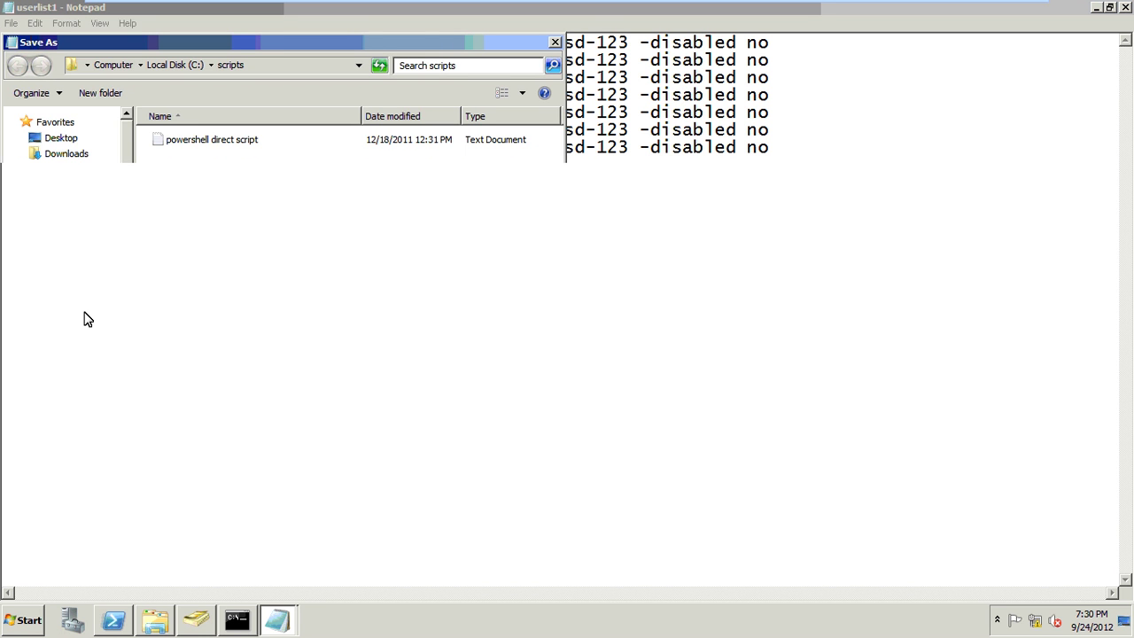
key(alt+Up)
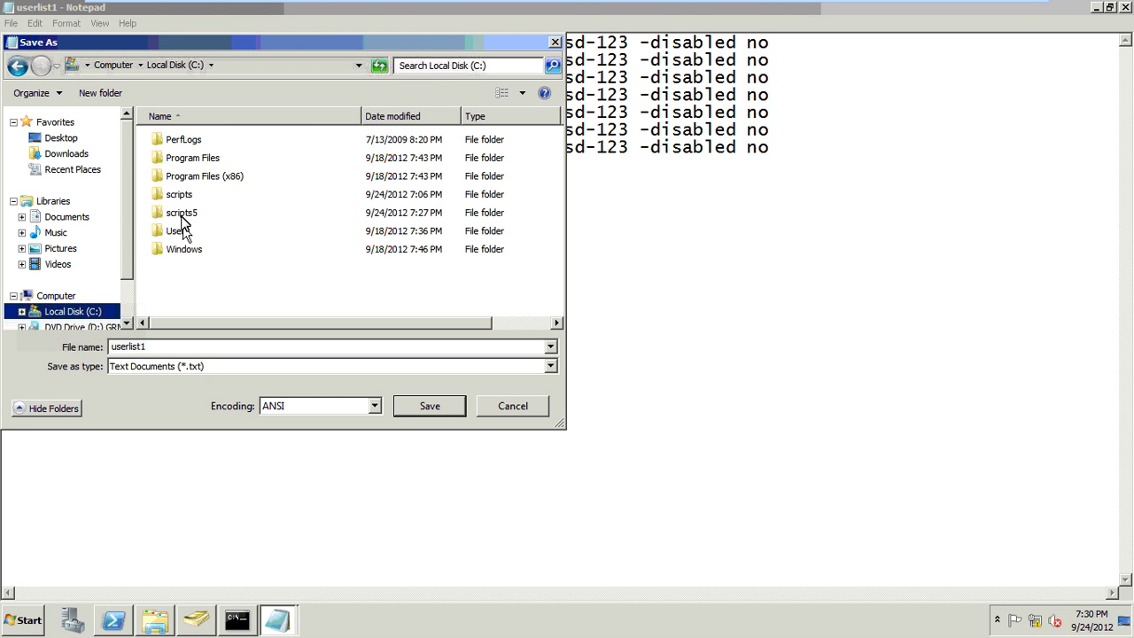
double_click(182, 214)
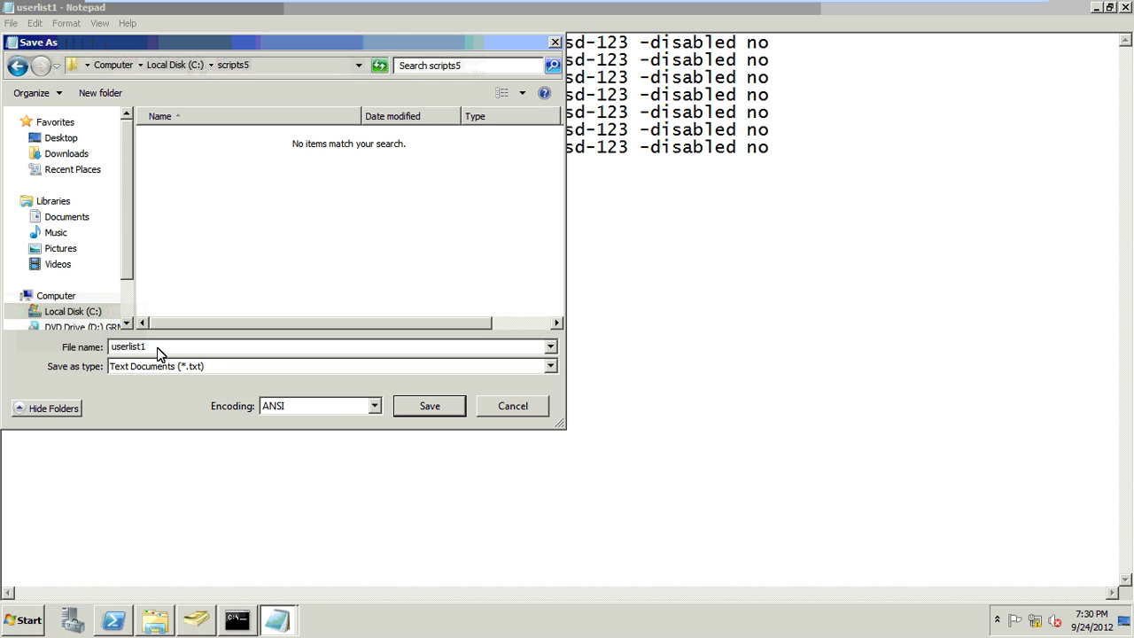
text("users3)
key(BackSpace)
key(BackSpace)
key(BackSpace)
key(BackSpace)
key(BackSpace)
key(BackSpace)
text(3.bat")
click(429, 405)
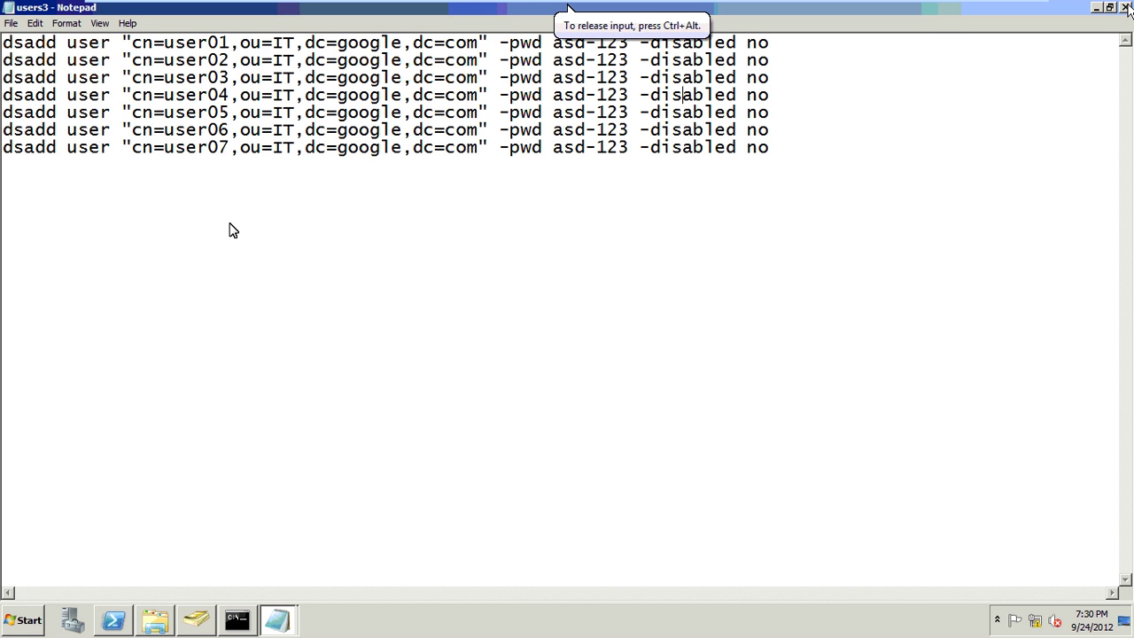
- Run users3.bat from C:\scripts5 in Explorer to execute its dsadd commands
key(alt+Tab)
click(68, 279)
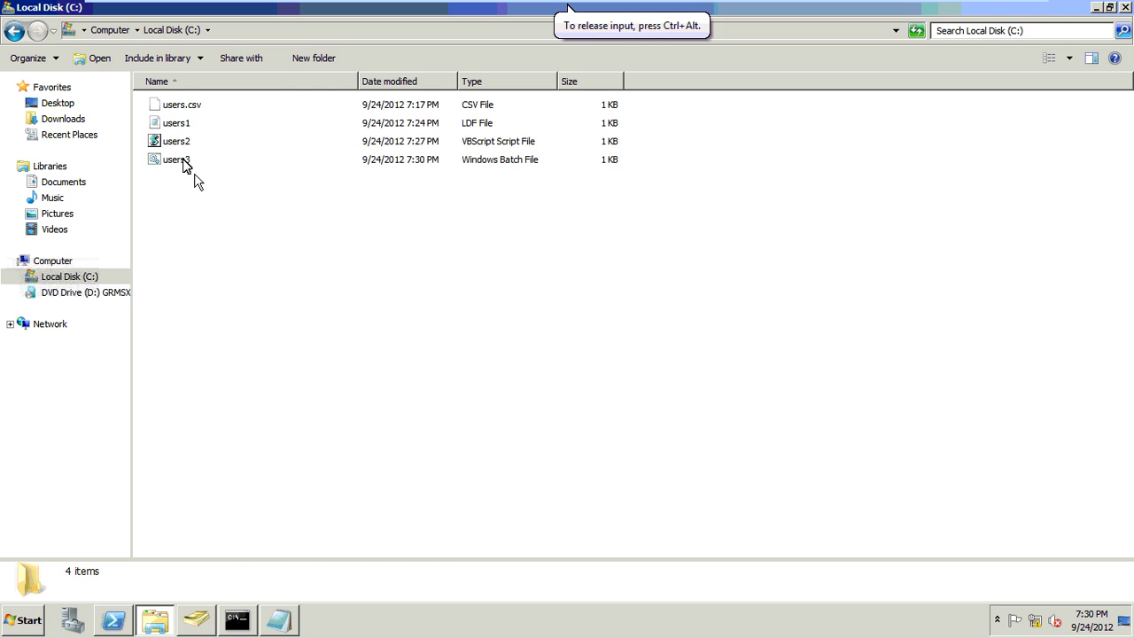
double_click(183, 163)
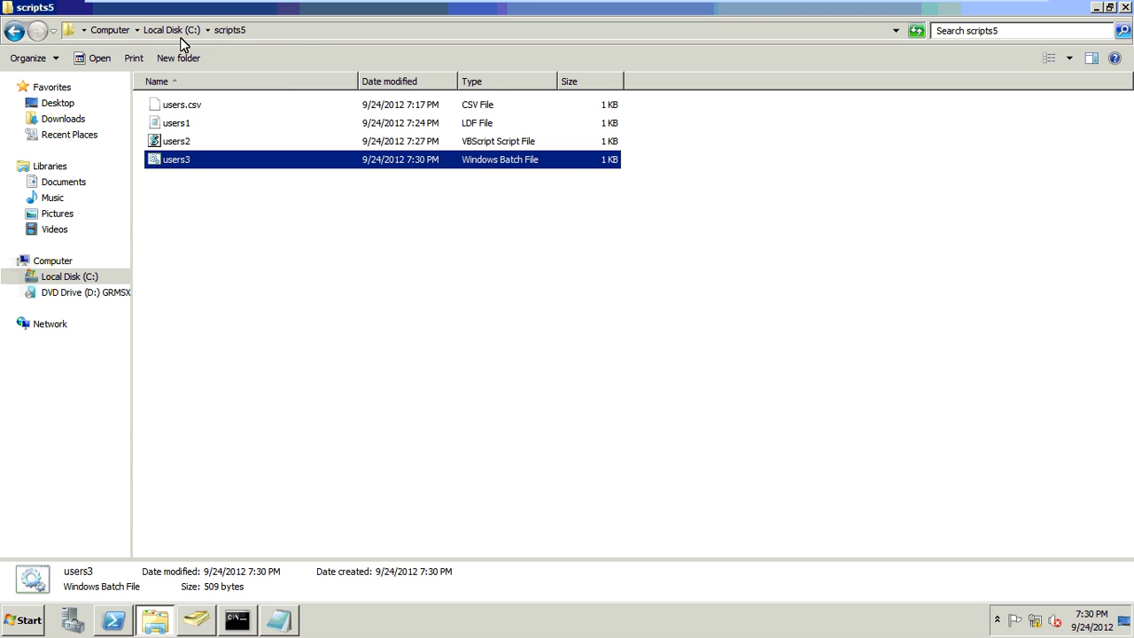
key(alt+Tab)
- Refresh the IT OU and confirm the new accounts user02 through user07 are listed
click(59, 201)
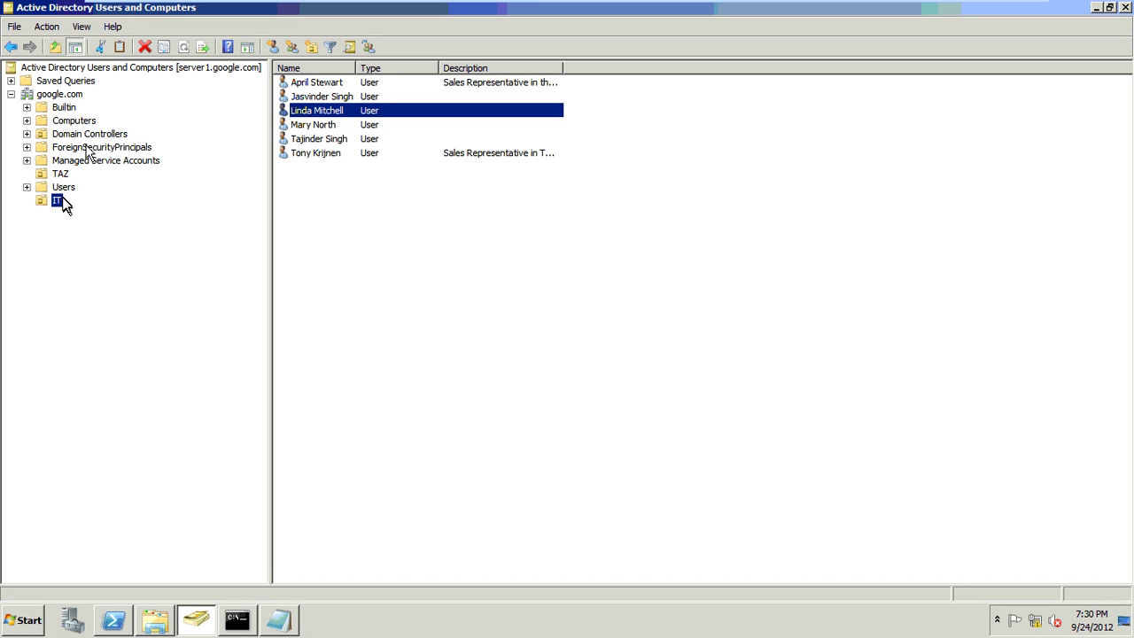
click(186, 47)
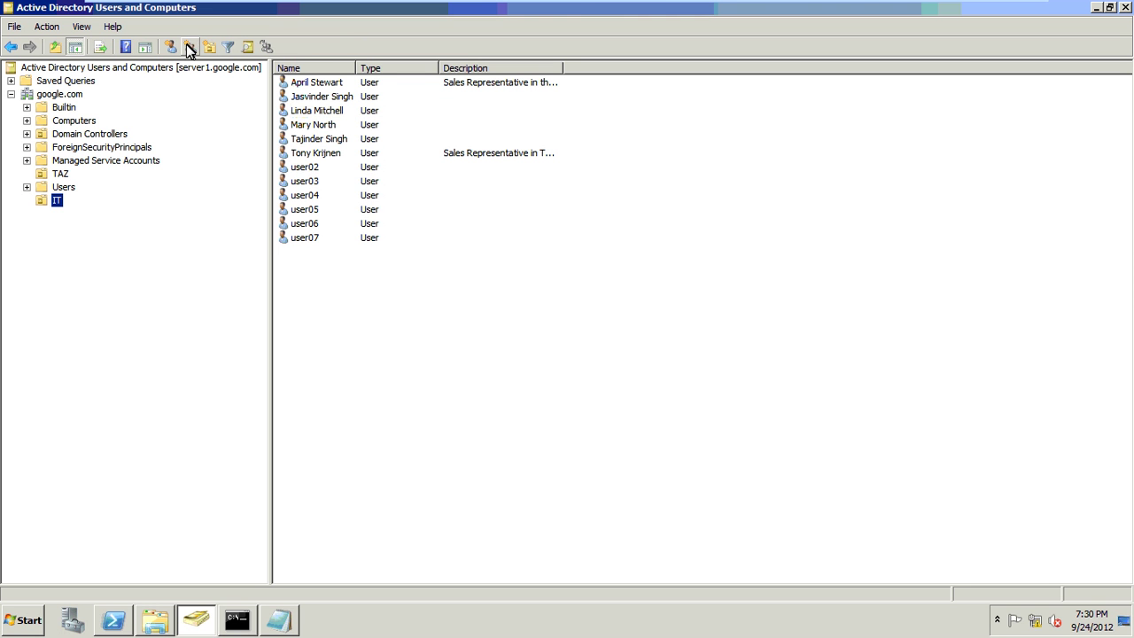
click(333, 165)
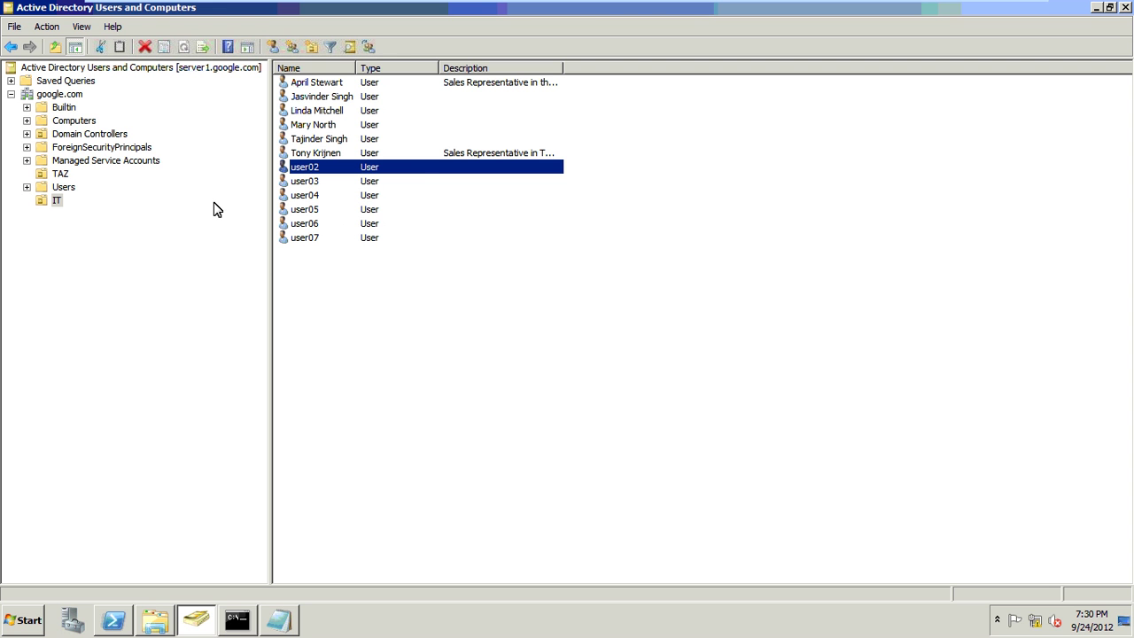
drag(217, 209, 69, 193)
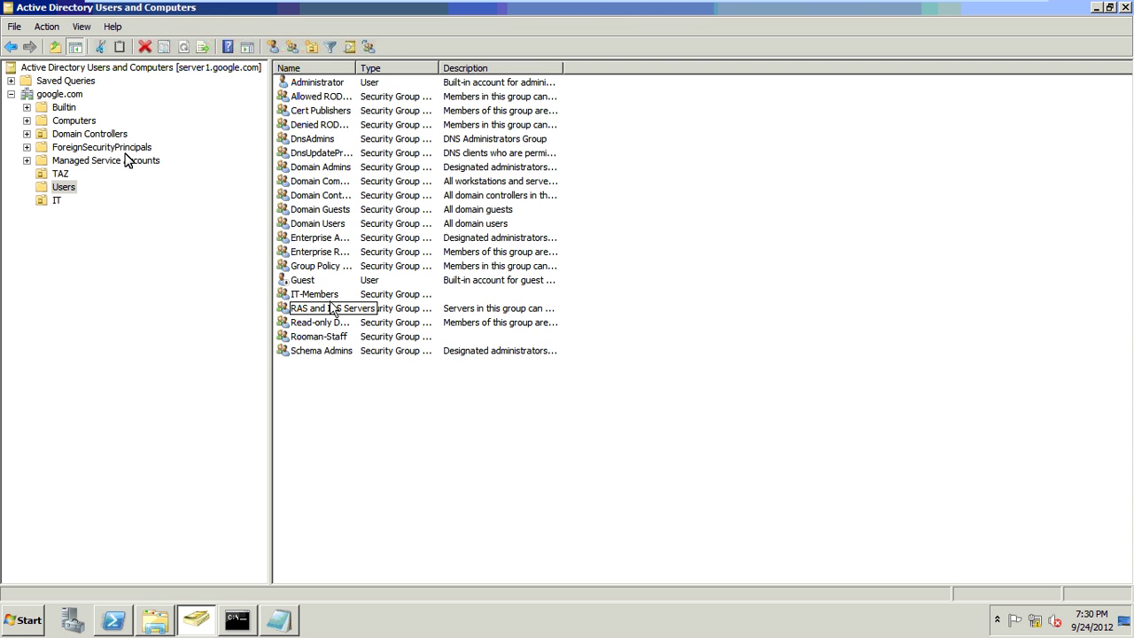
- Check the TAZ OU, return to the IT OU, then close Active Directory Users and Computers
click(62, 96)
click(60, 174)
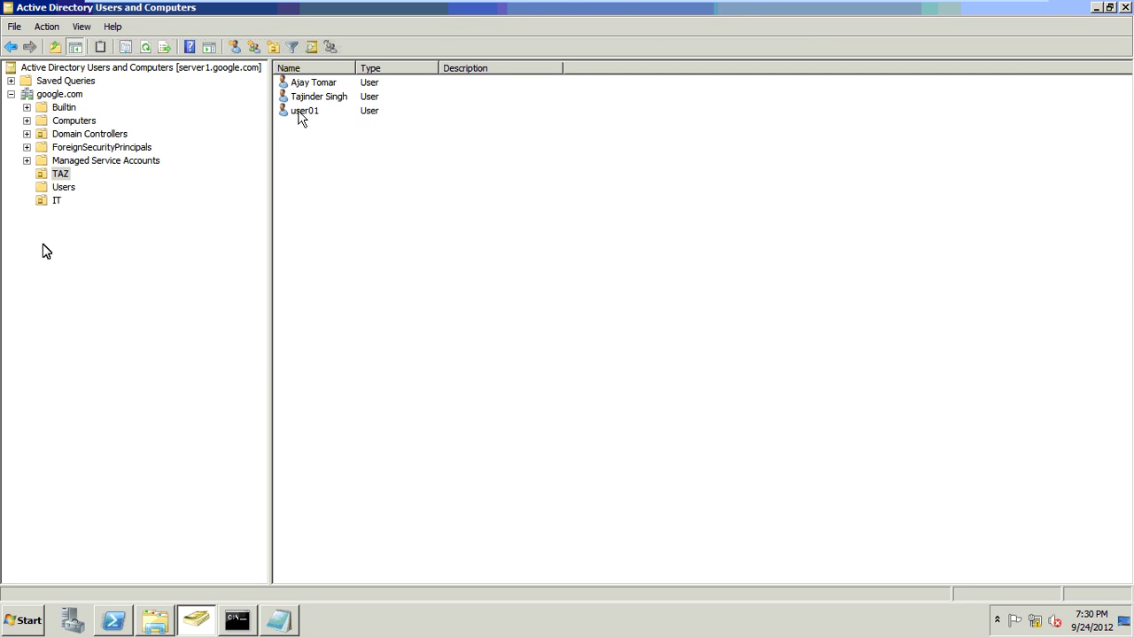
click(54, 200)
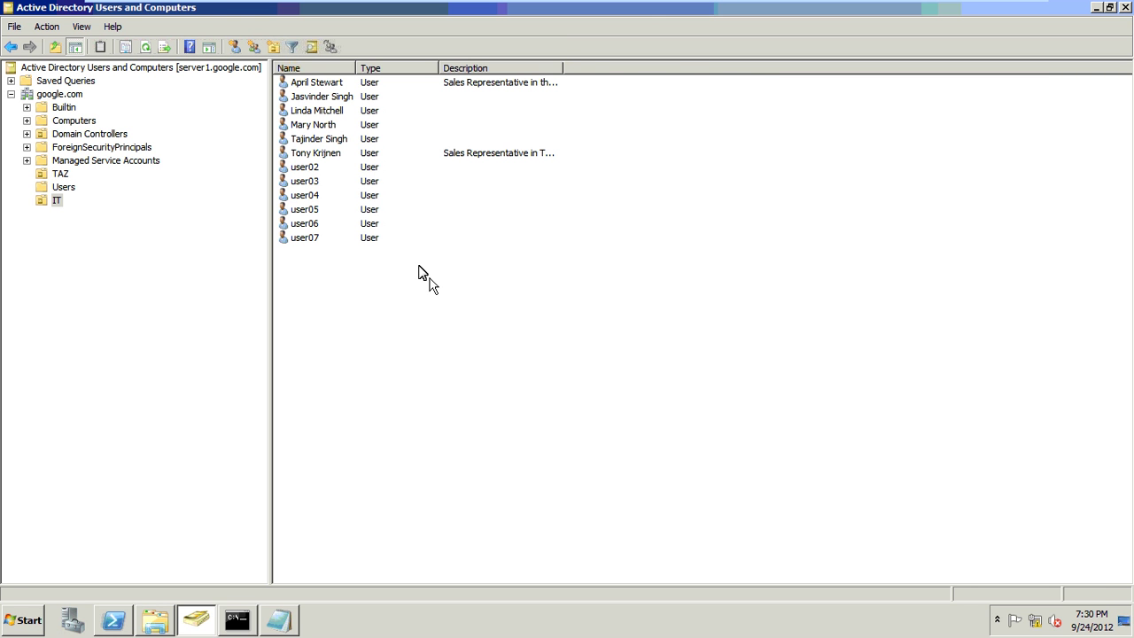
key(alt+Tab)
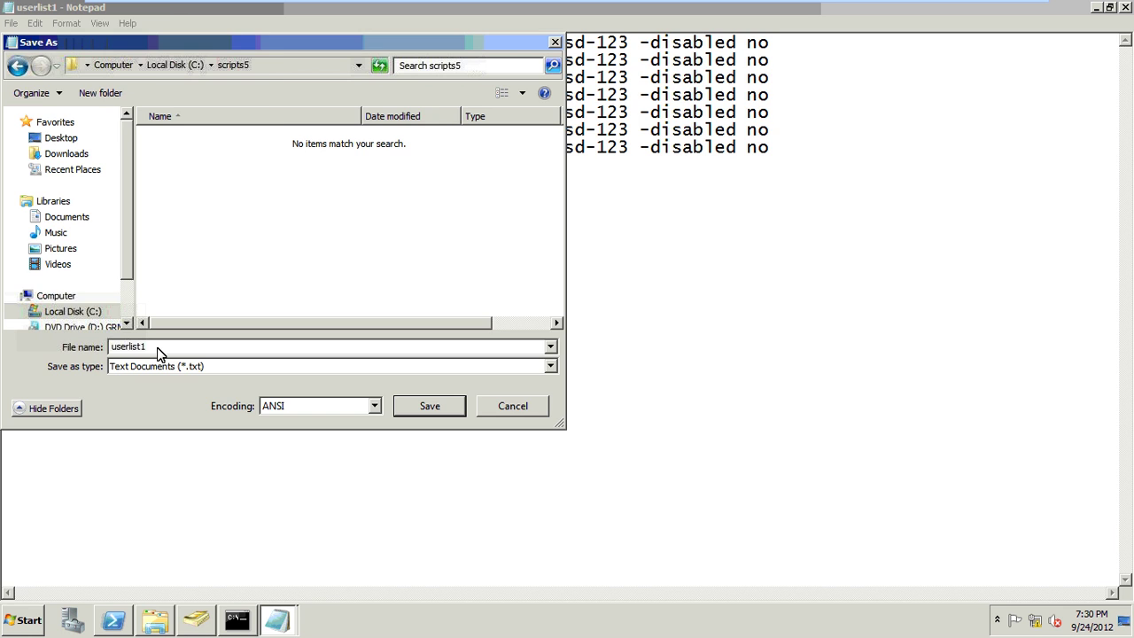
key(alt+Tab)
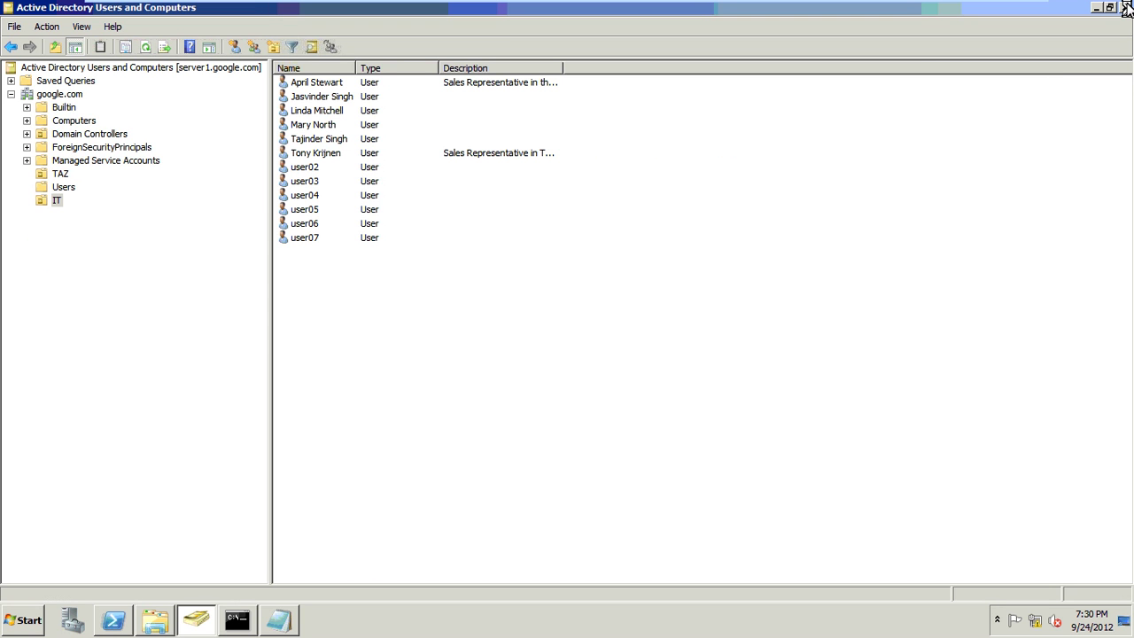
key(alt+F4)
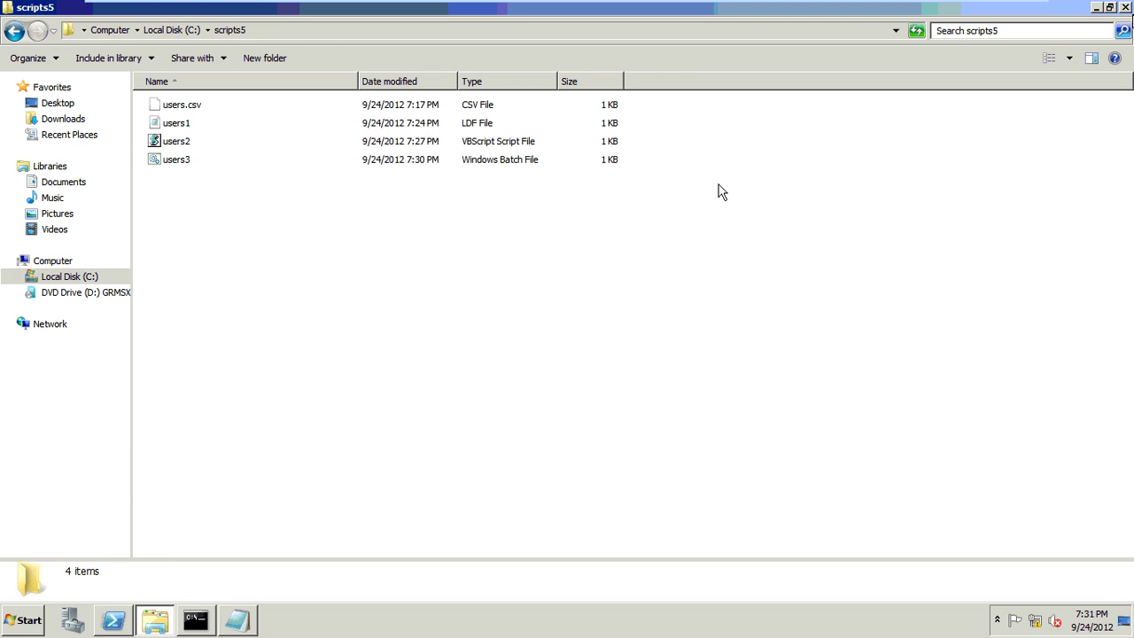
- Close the scripts5 folder and show Server-1 in a normal window instead of full screen
click(1125, 9)
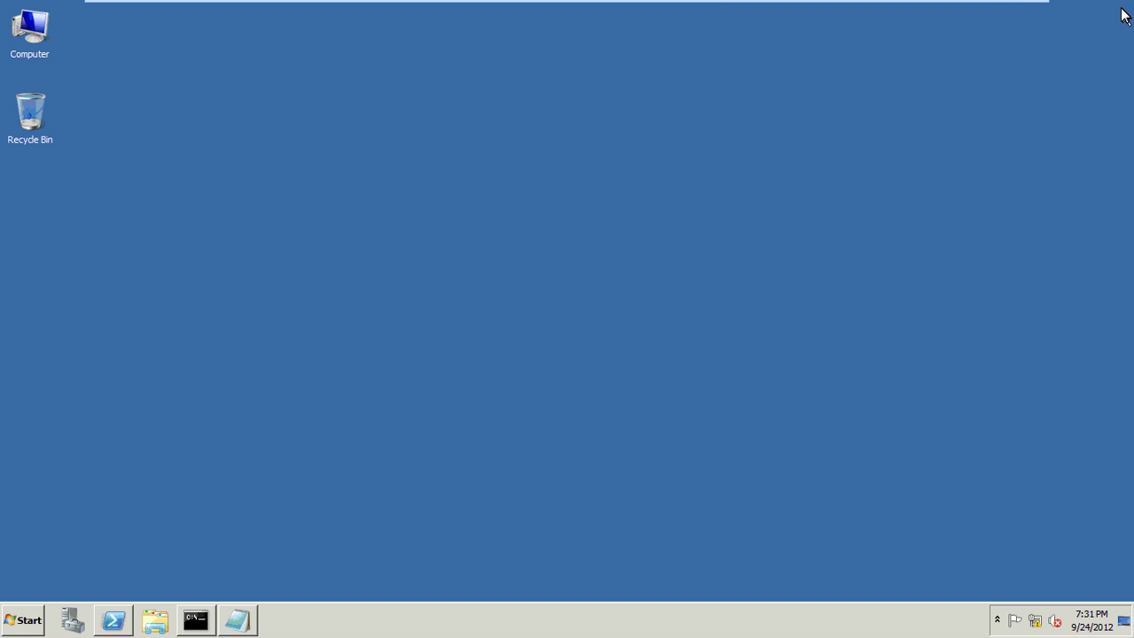
click(1019, 11)
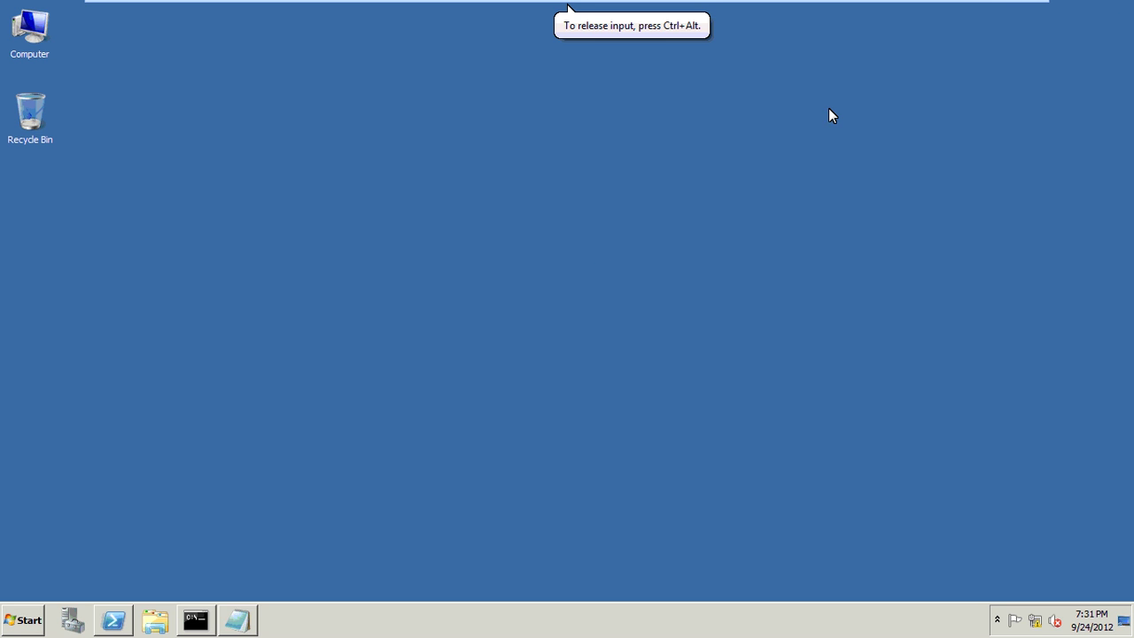
mouse_move(994, 5)
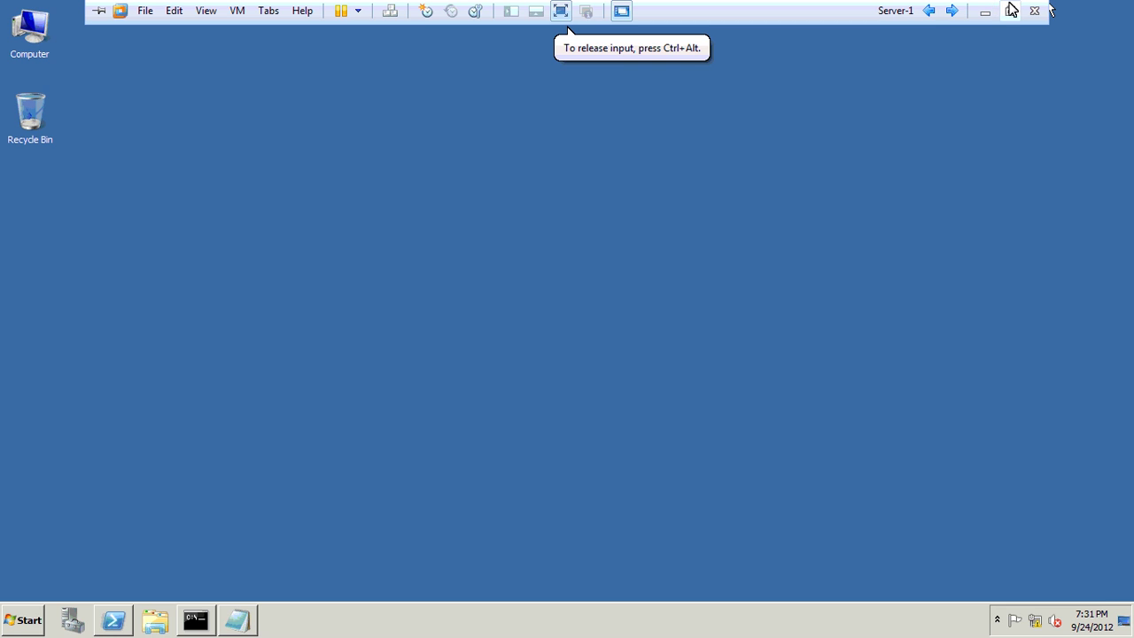
key(ctrl+alt+Return)
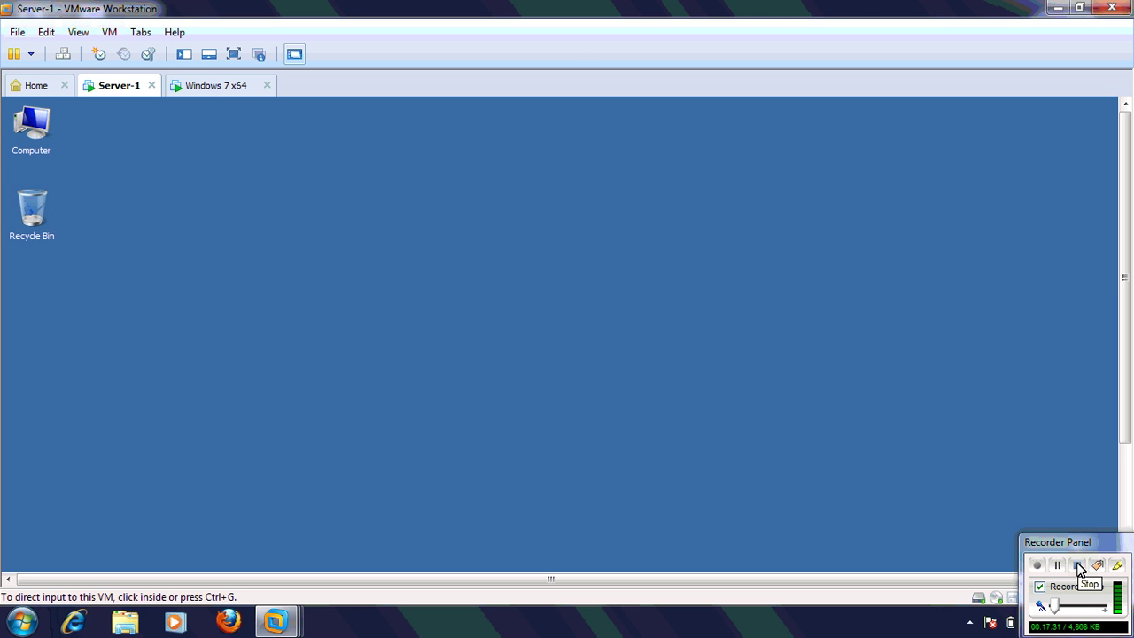